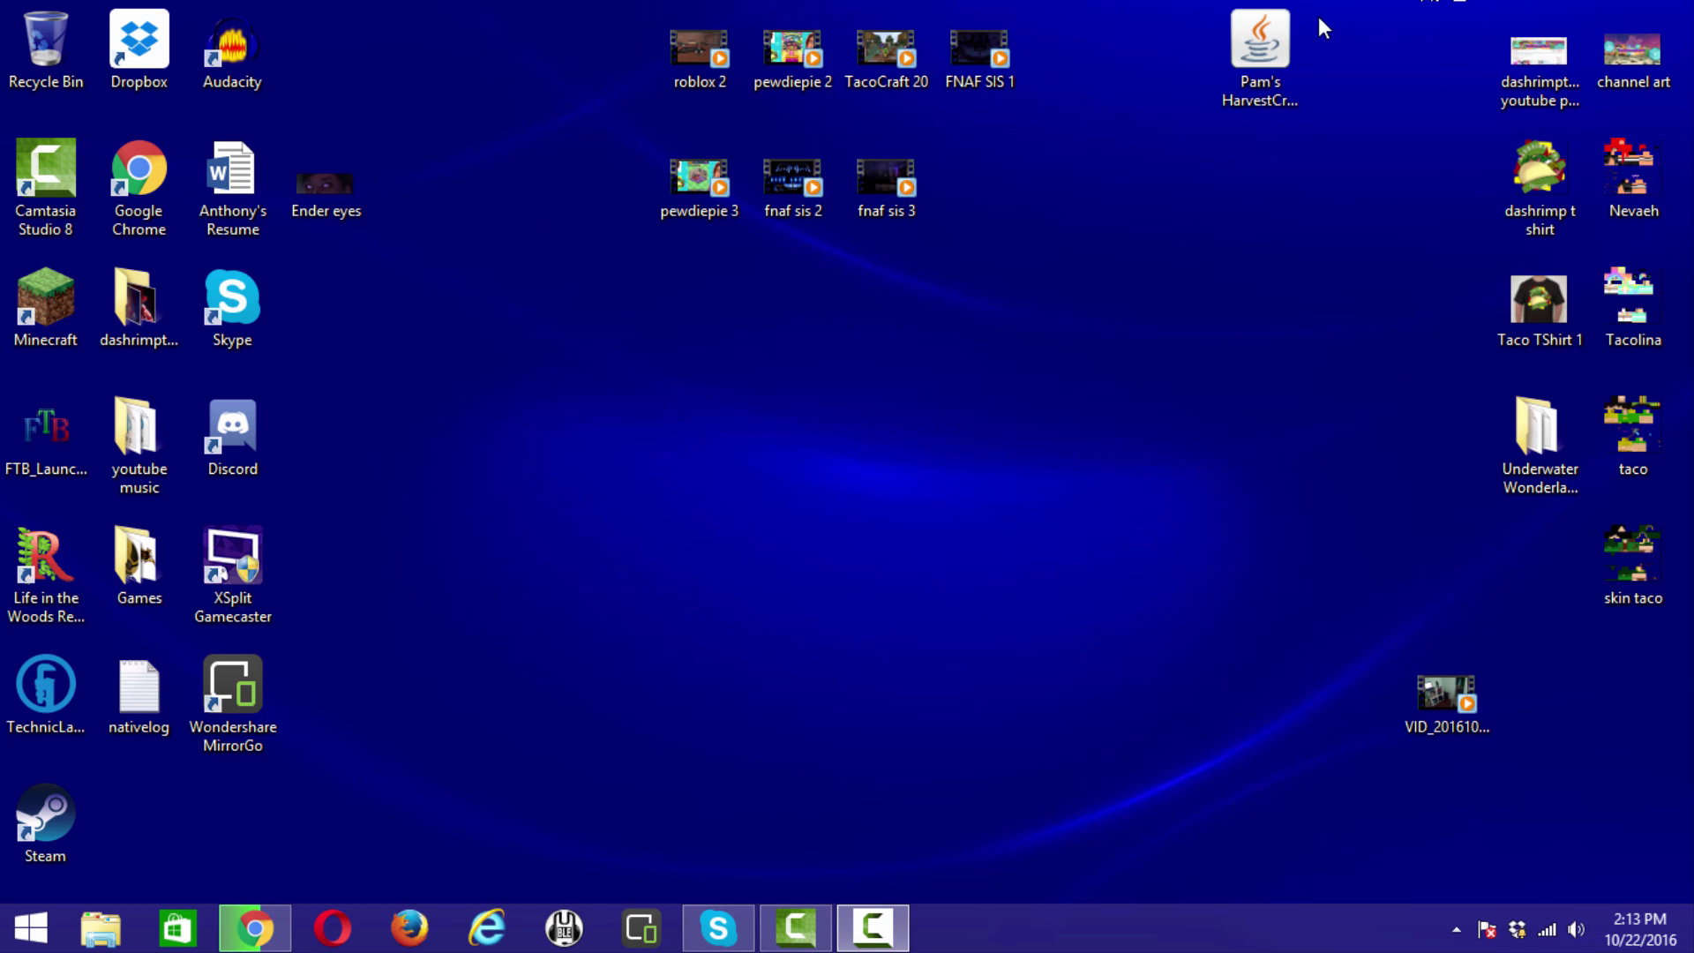
- Move the Pam's HarvestCraft jar file on the desktop one place closer to the dashrimptaco youtube picture
left_click_drag(1253, 115, 829, 464)
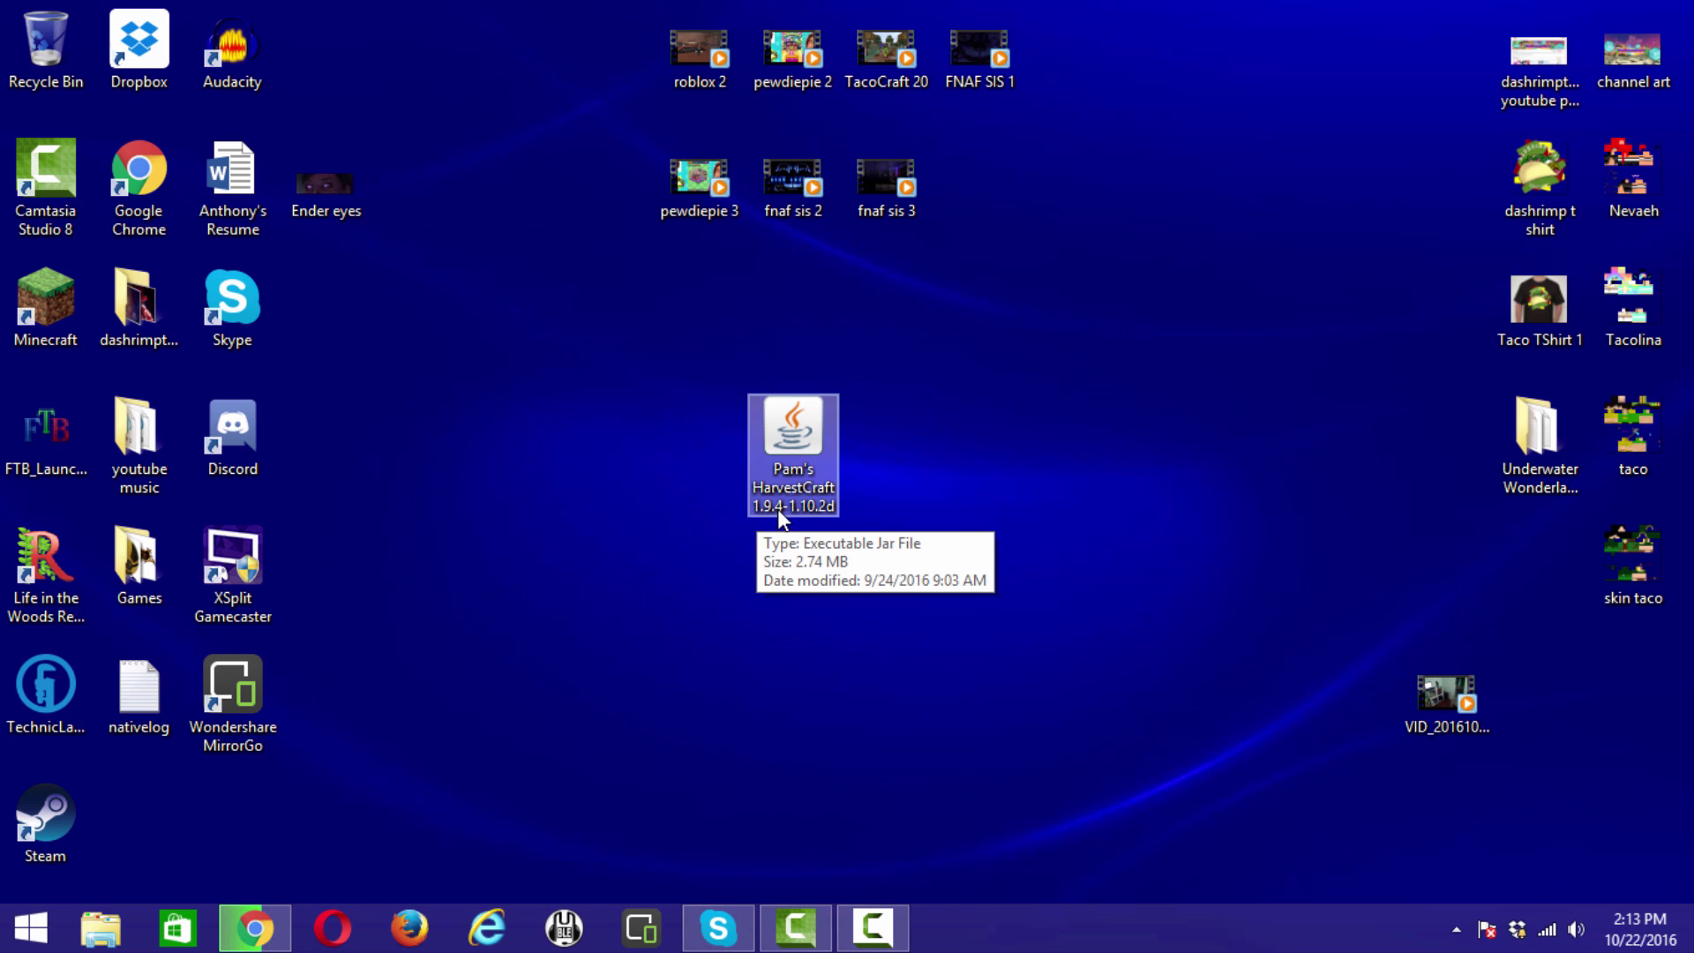
left_click_drag(780, 432, 1338, 71)
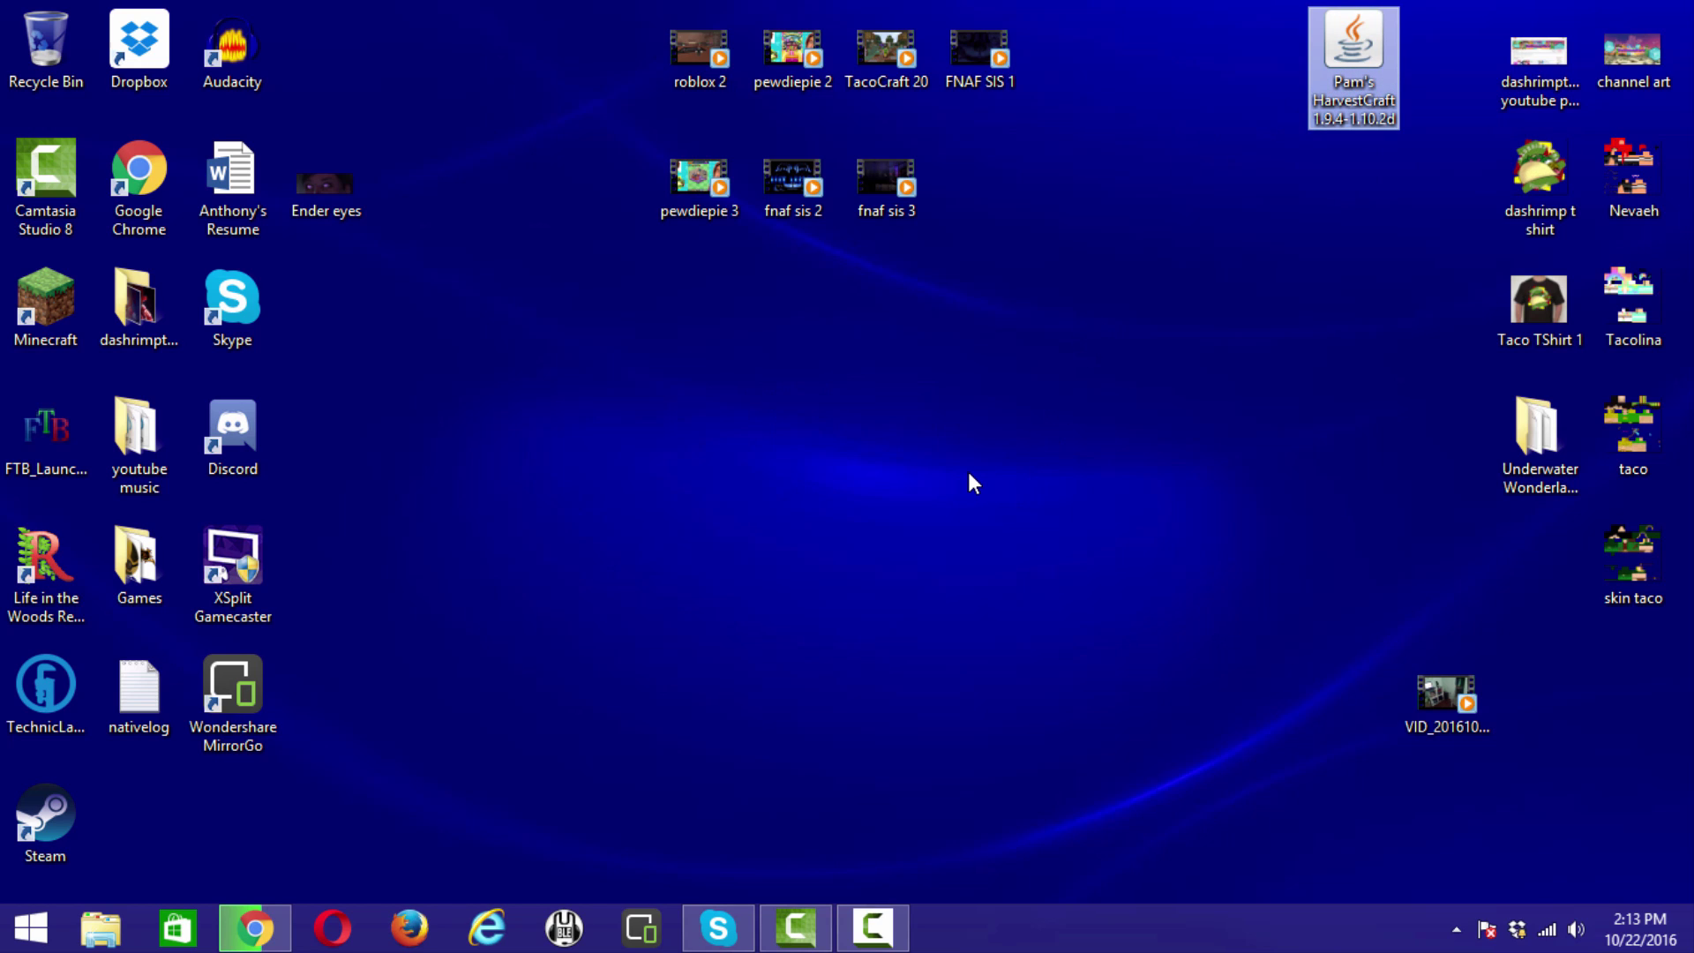
left_click(255, 927)
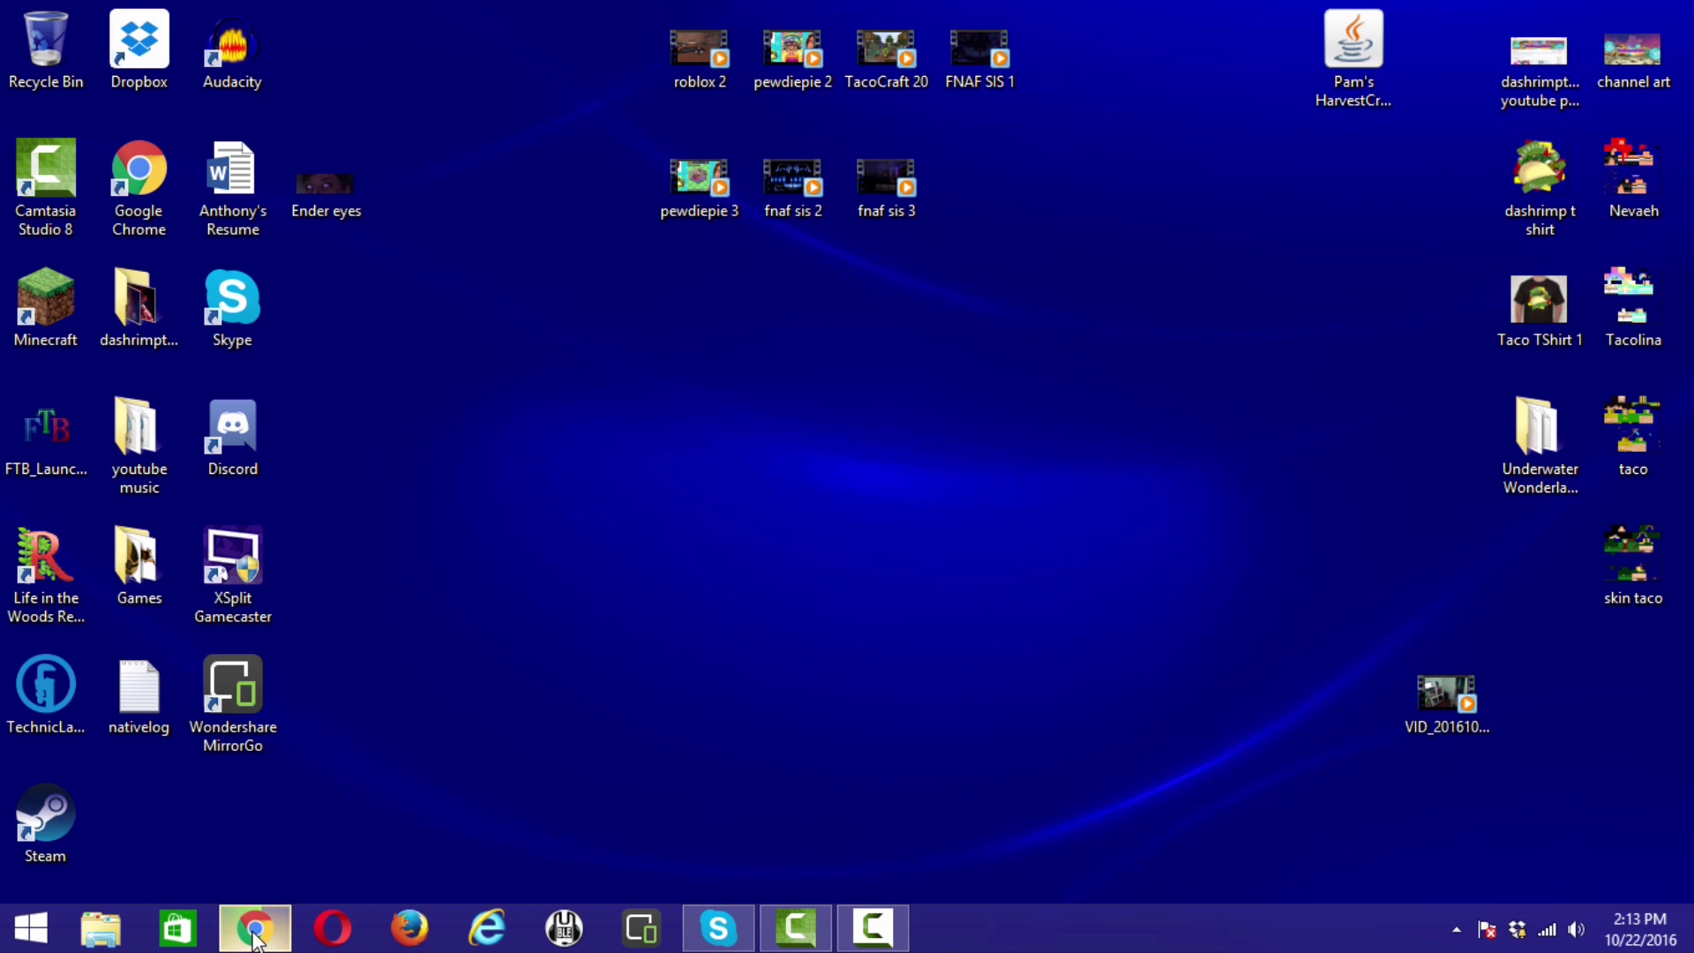
left_click(586, 497)
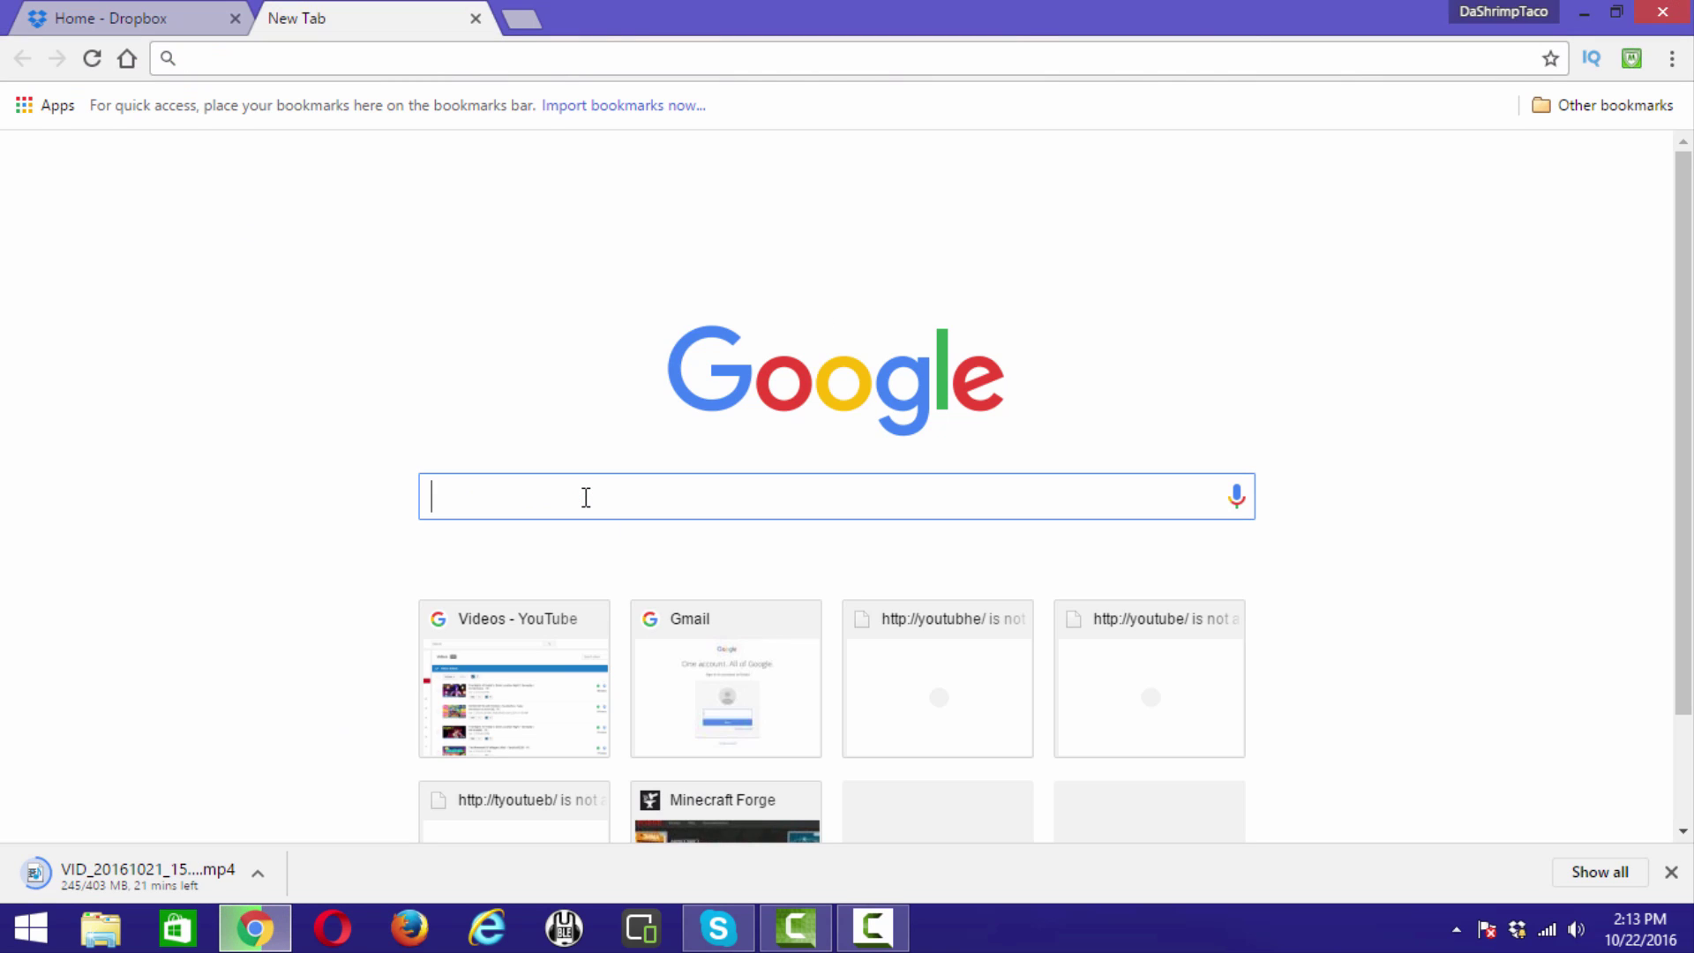
type("pams harver")
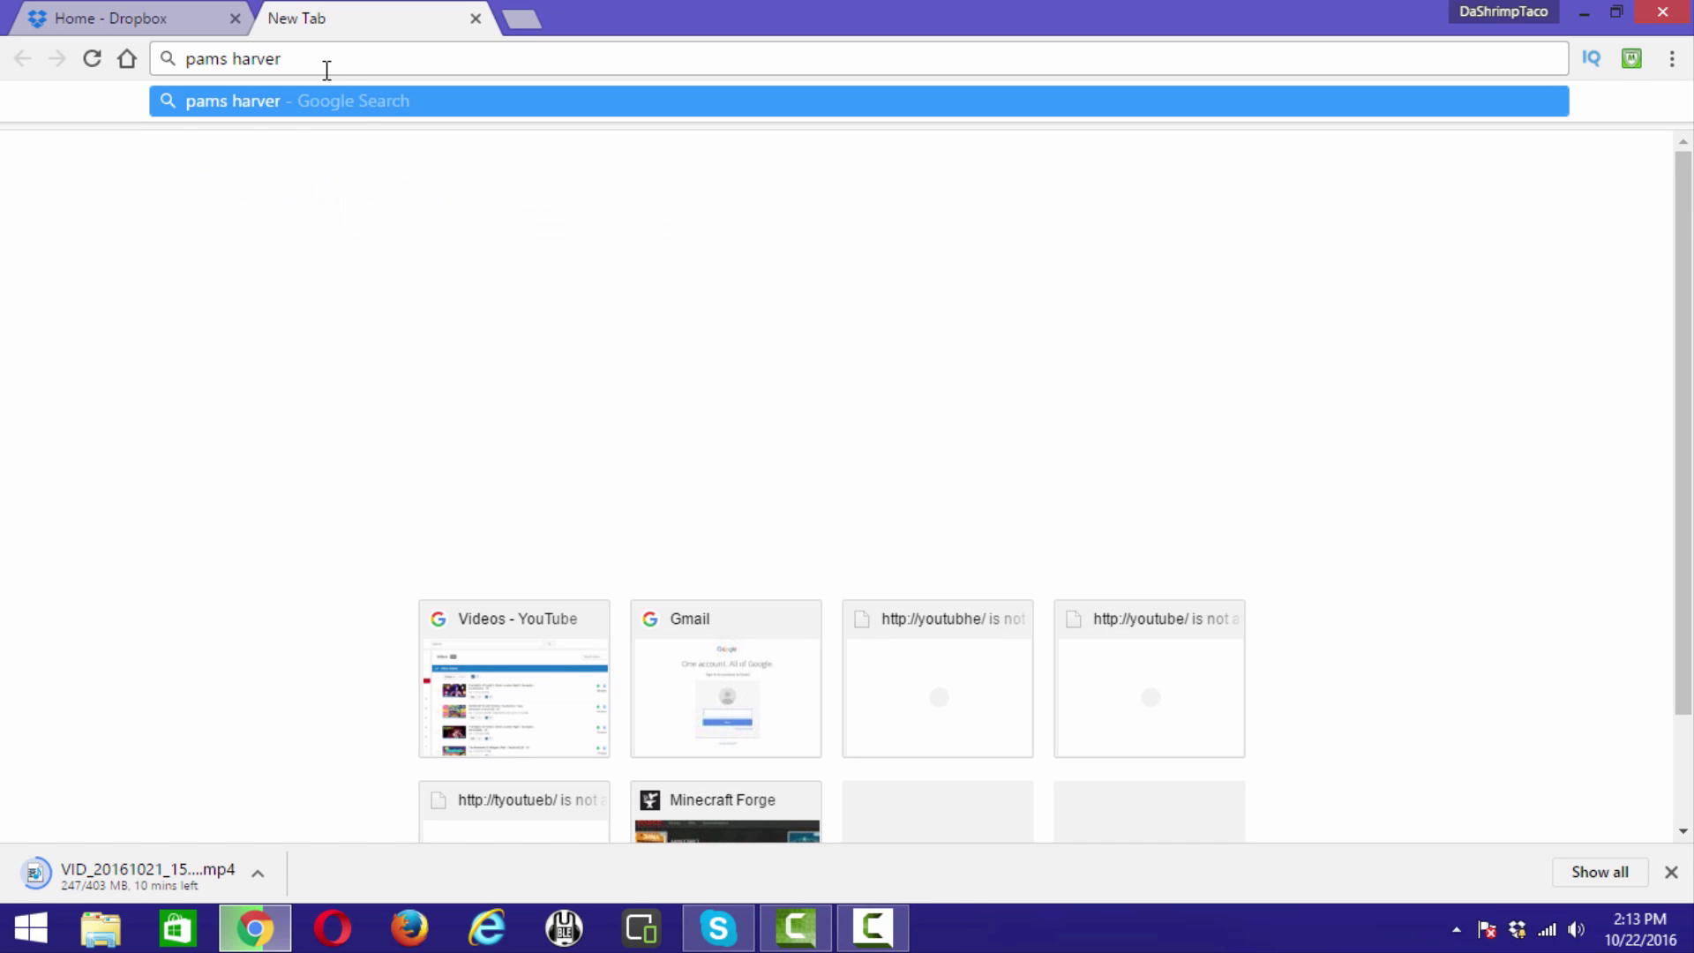
key("BackSpace")
key("BackSpace")
key("BackSpace")
key("BackSpace")
key("BackSpace")
key("BackSpace")
key("BackSpace")
key("BackSpace")
key("BackSpace")
key("BackSpace")
key("BackSpace")
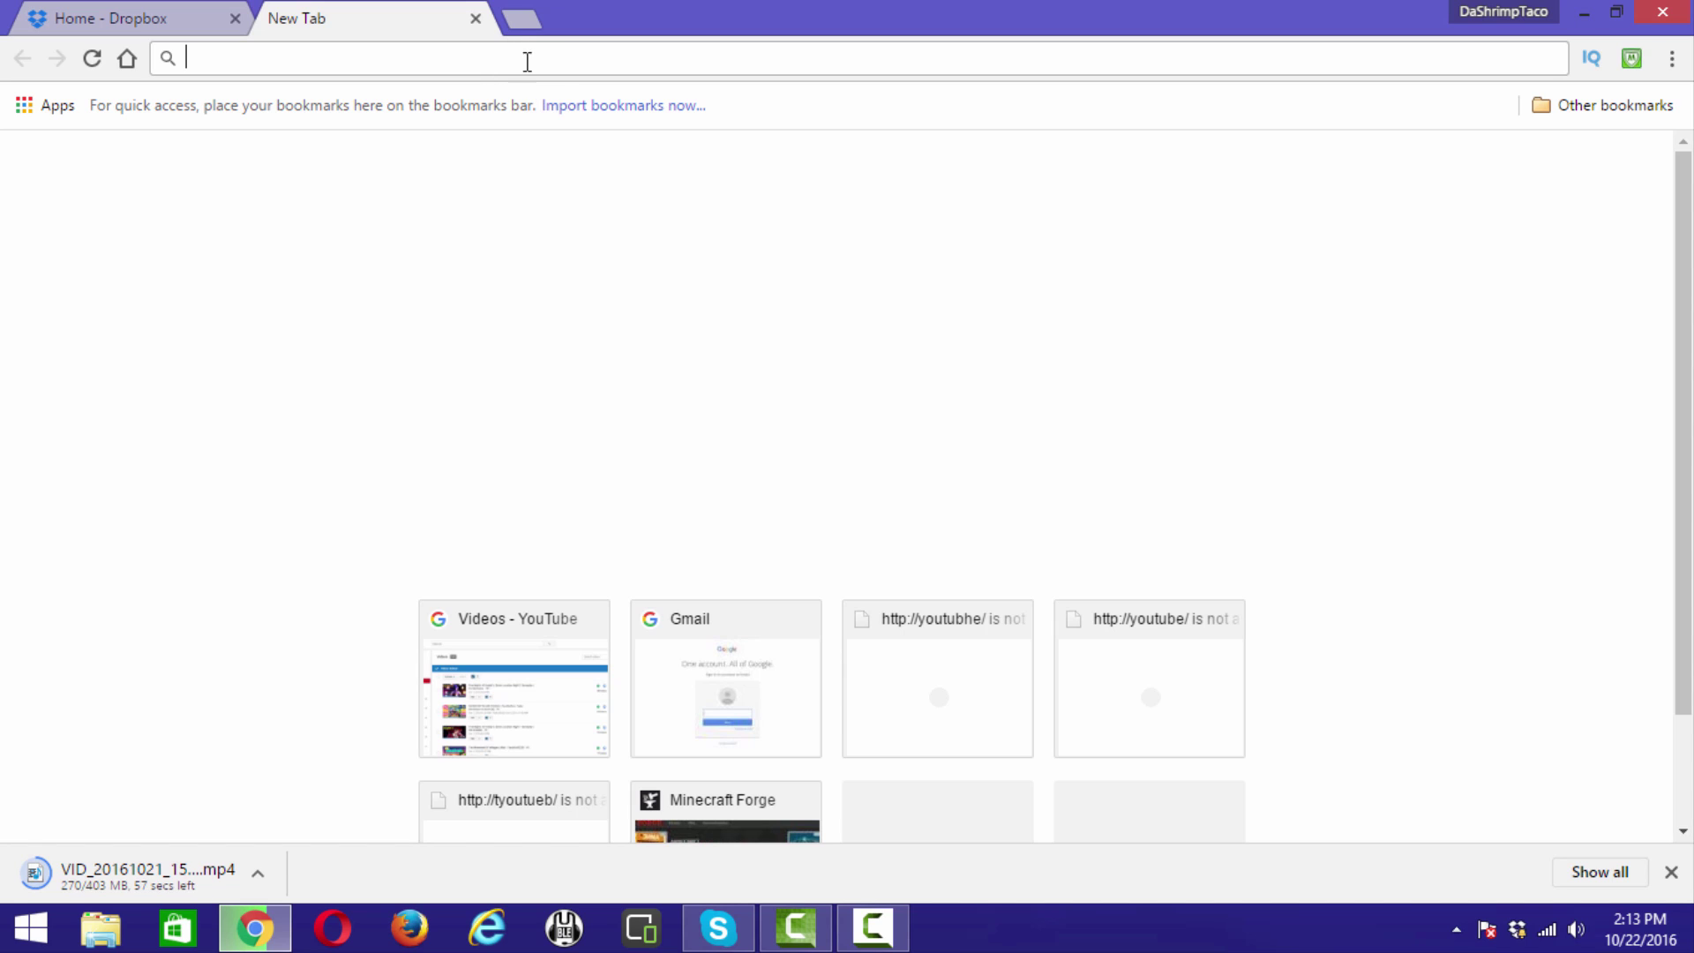
left_click(1596, 8)
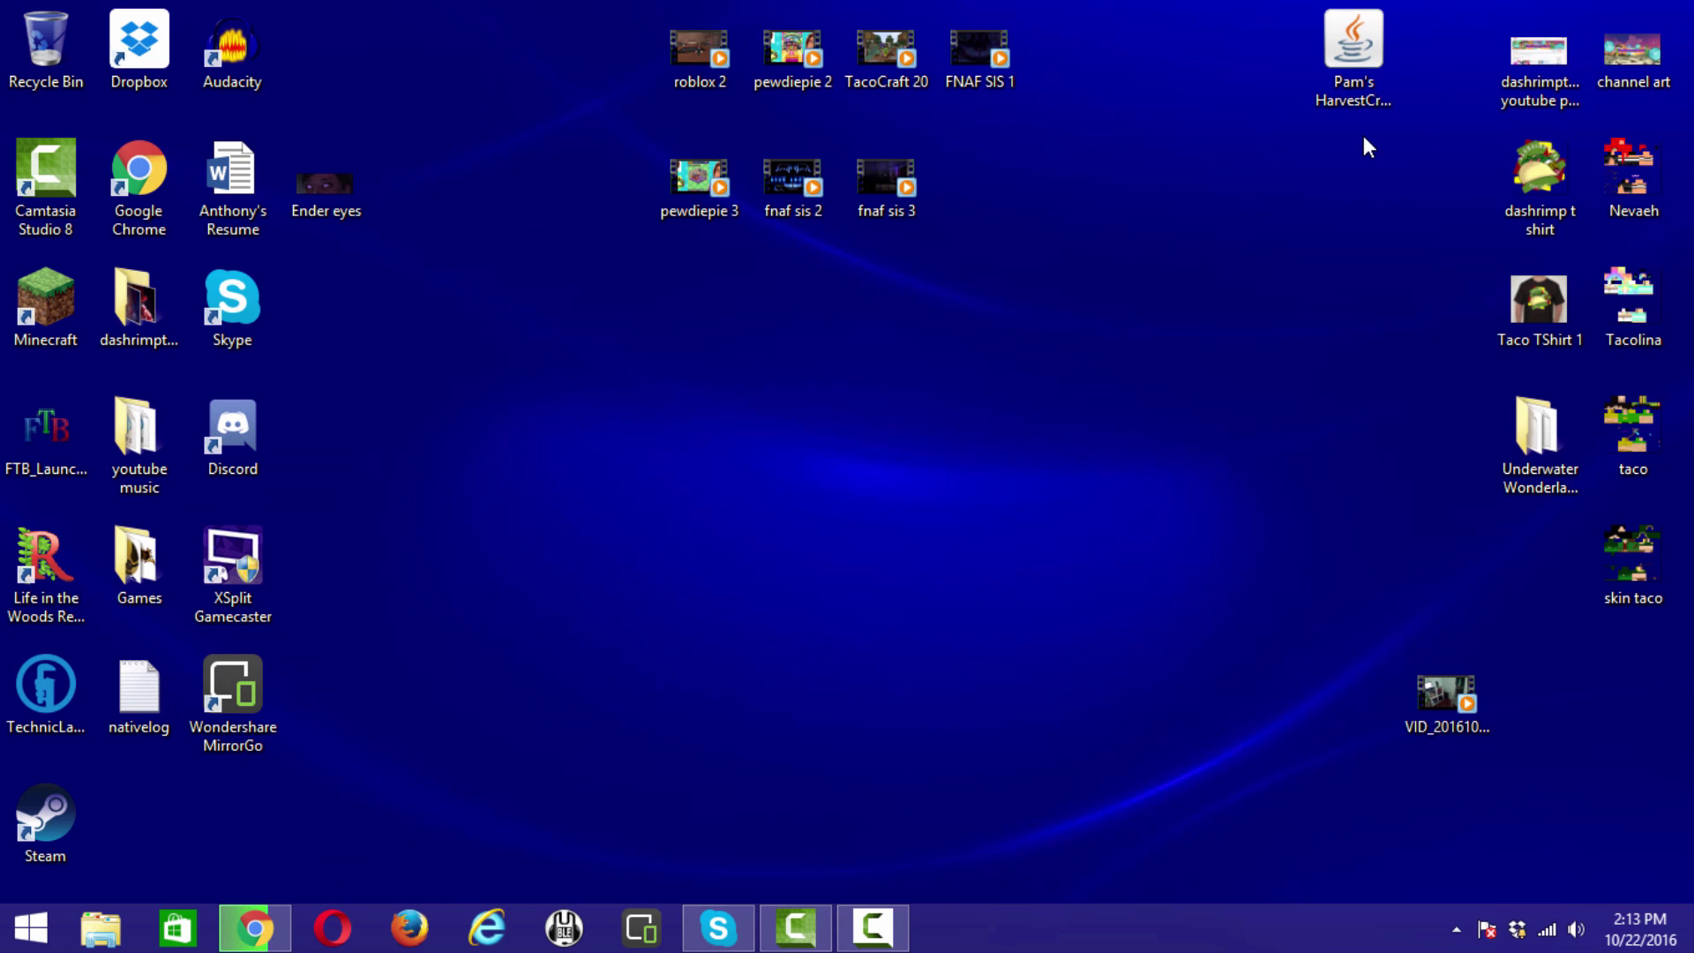
left_click_drag(1354, 48, 1353, 104)
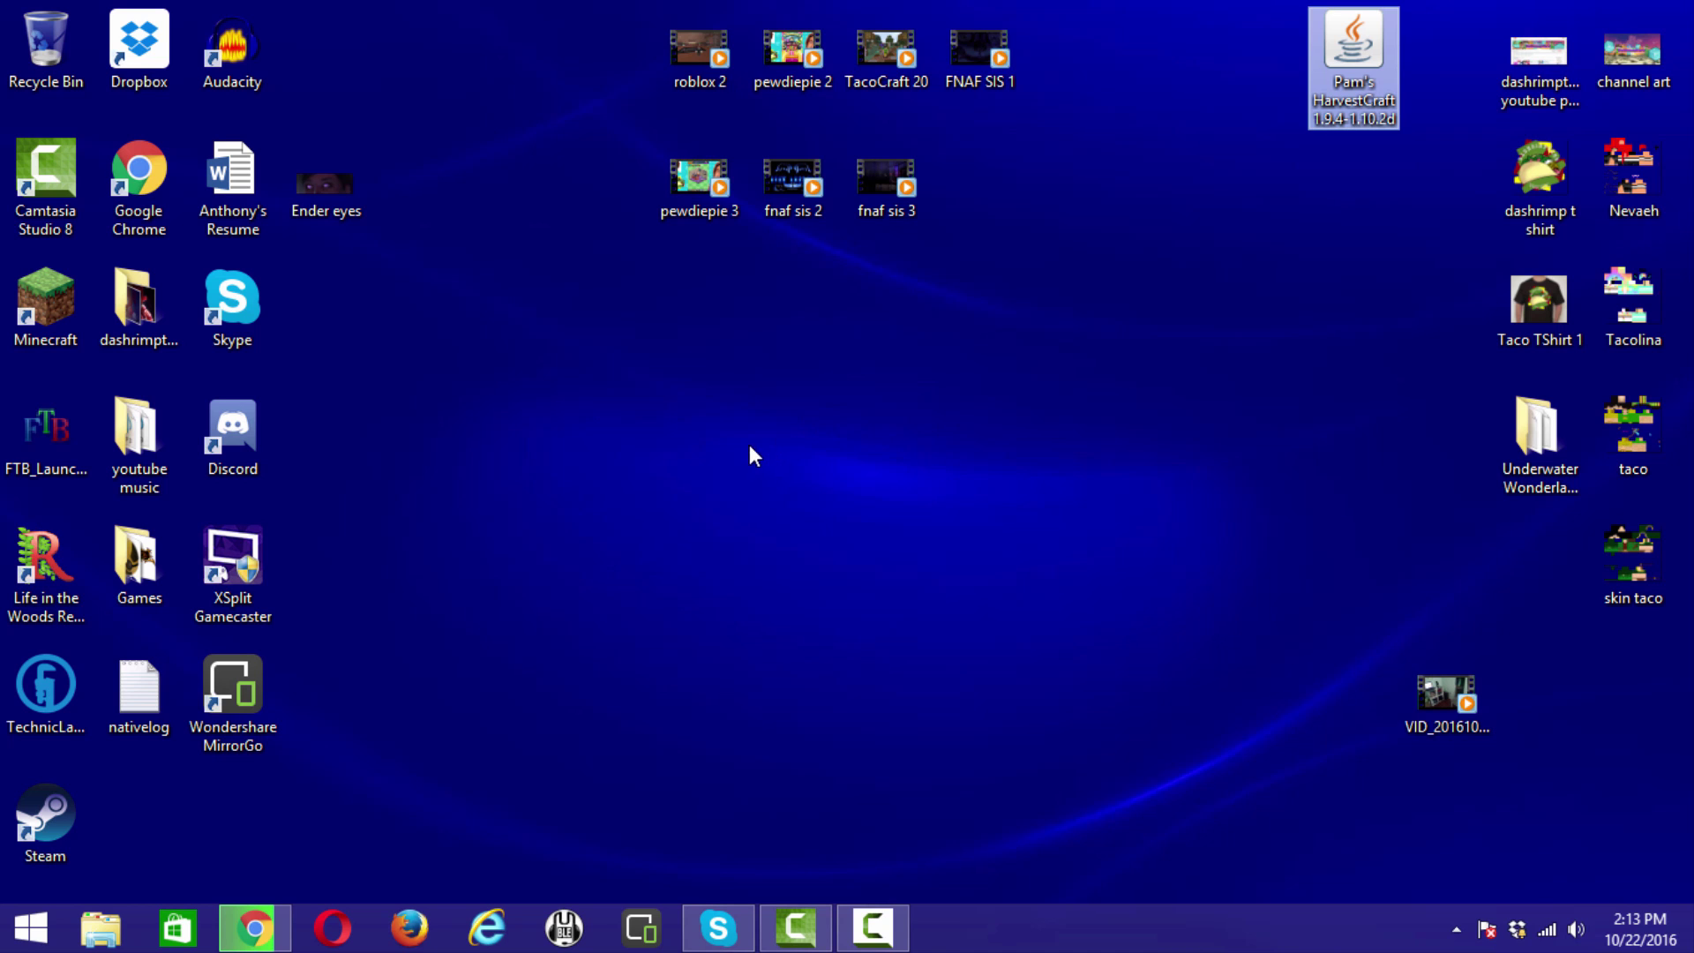
- Switch to Chrome and open the bookmarked Minecraft Forge site from the other bookmarks
left_click(254, 937)
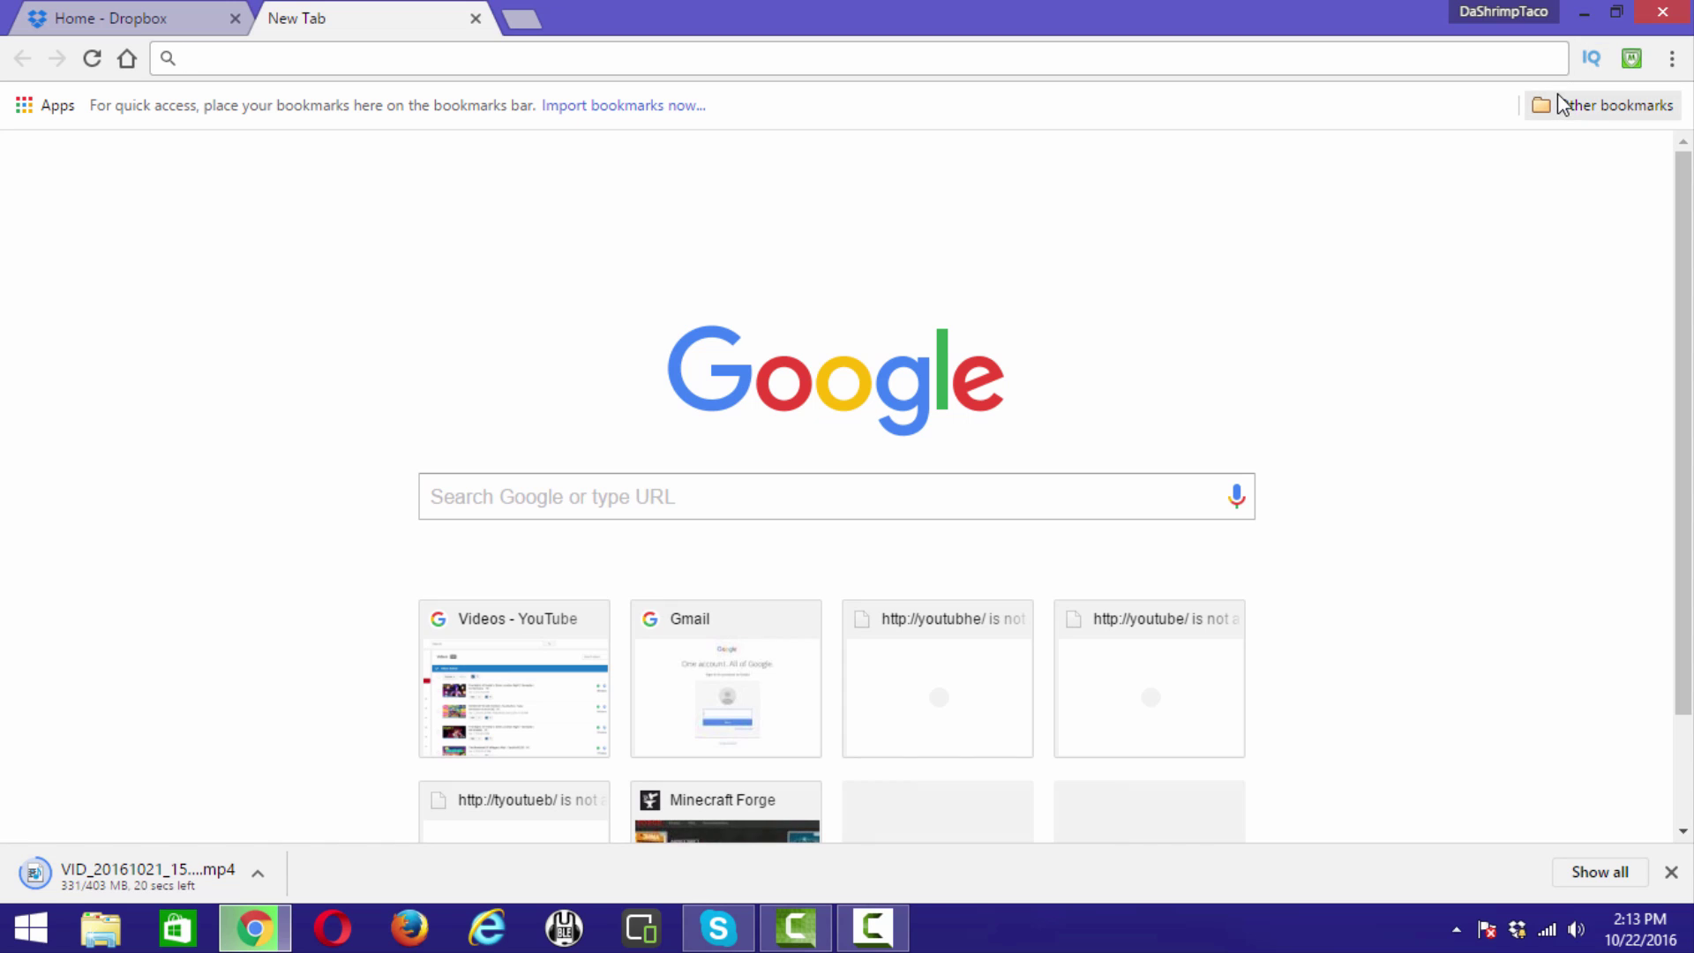
left_click(1670, 62)
mouse_move(1434, 254)
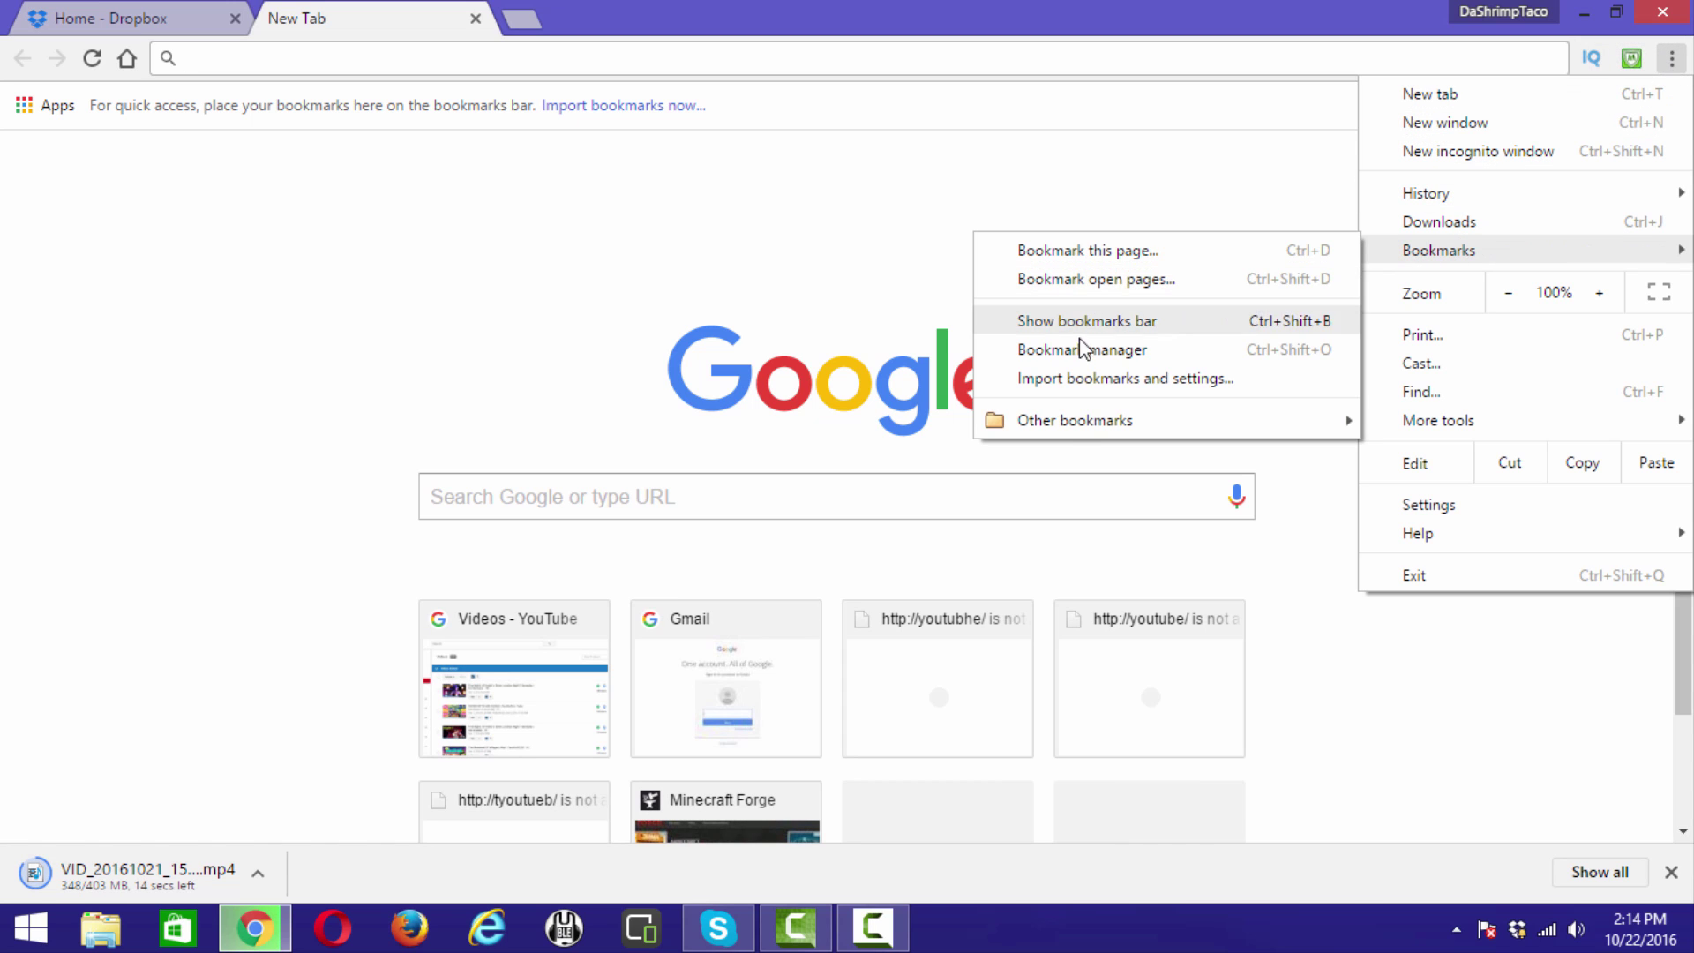
mouse_move(1055, 425)
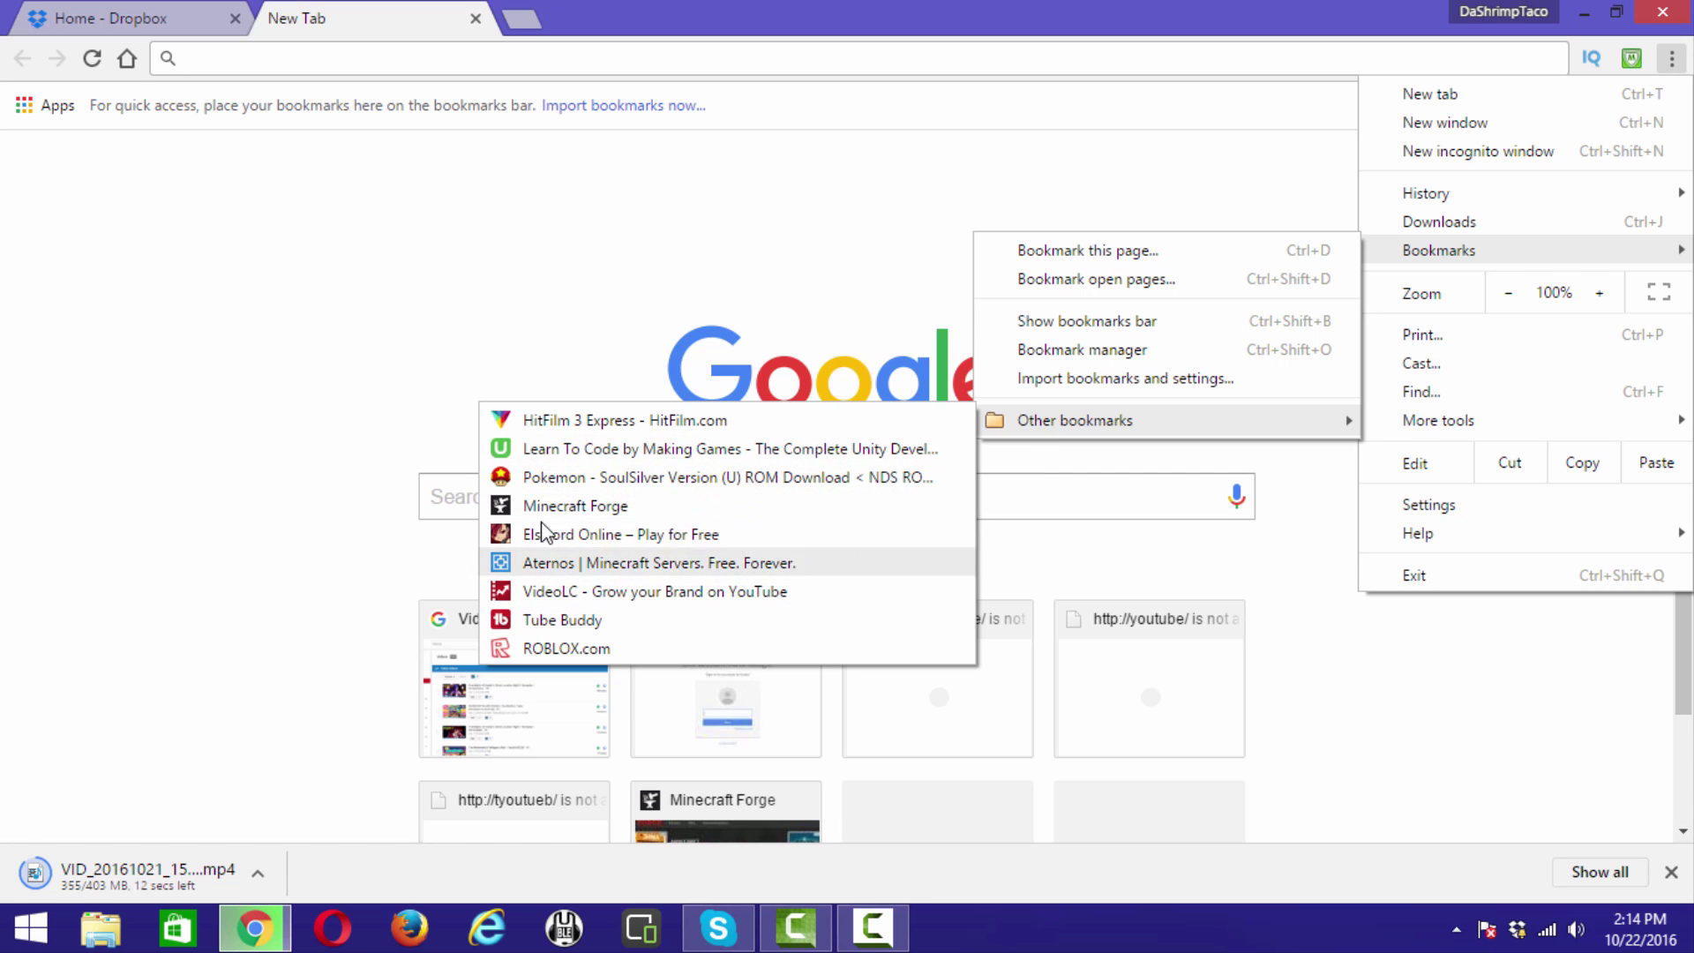
left_click(558, 505)
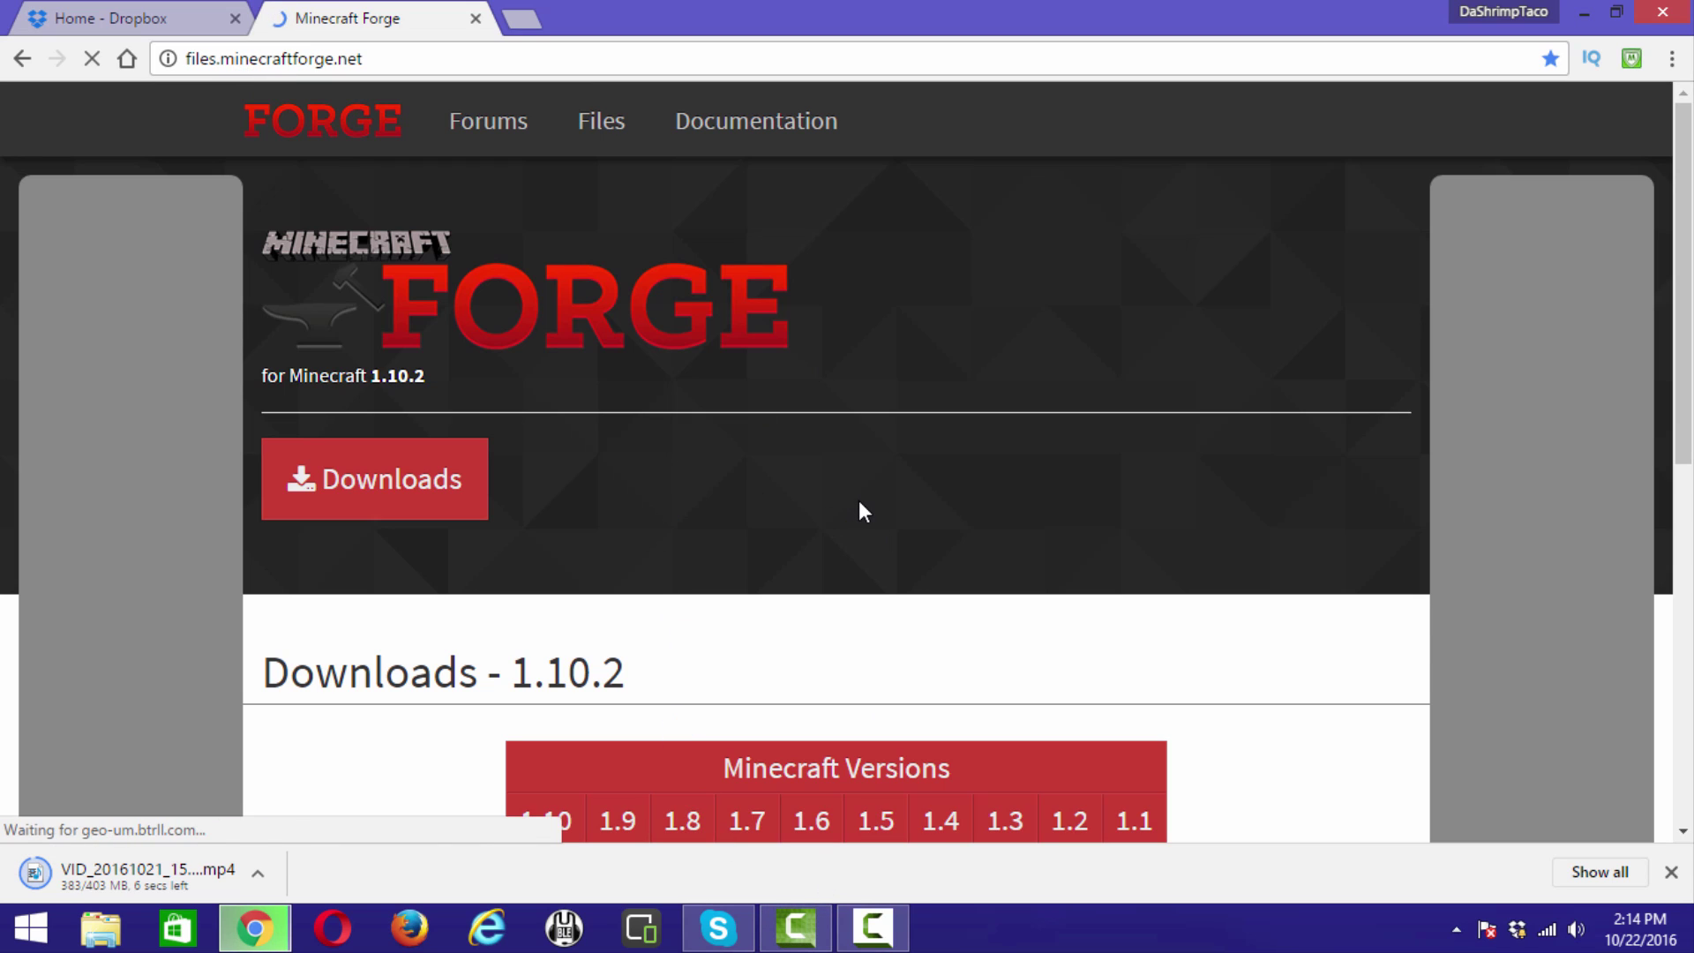
- Check the Minecraft version in the Pam's HarvestCraft file name on the desktop and return to the Forge page
left_click_drag(1686, 237, 1685, 271)
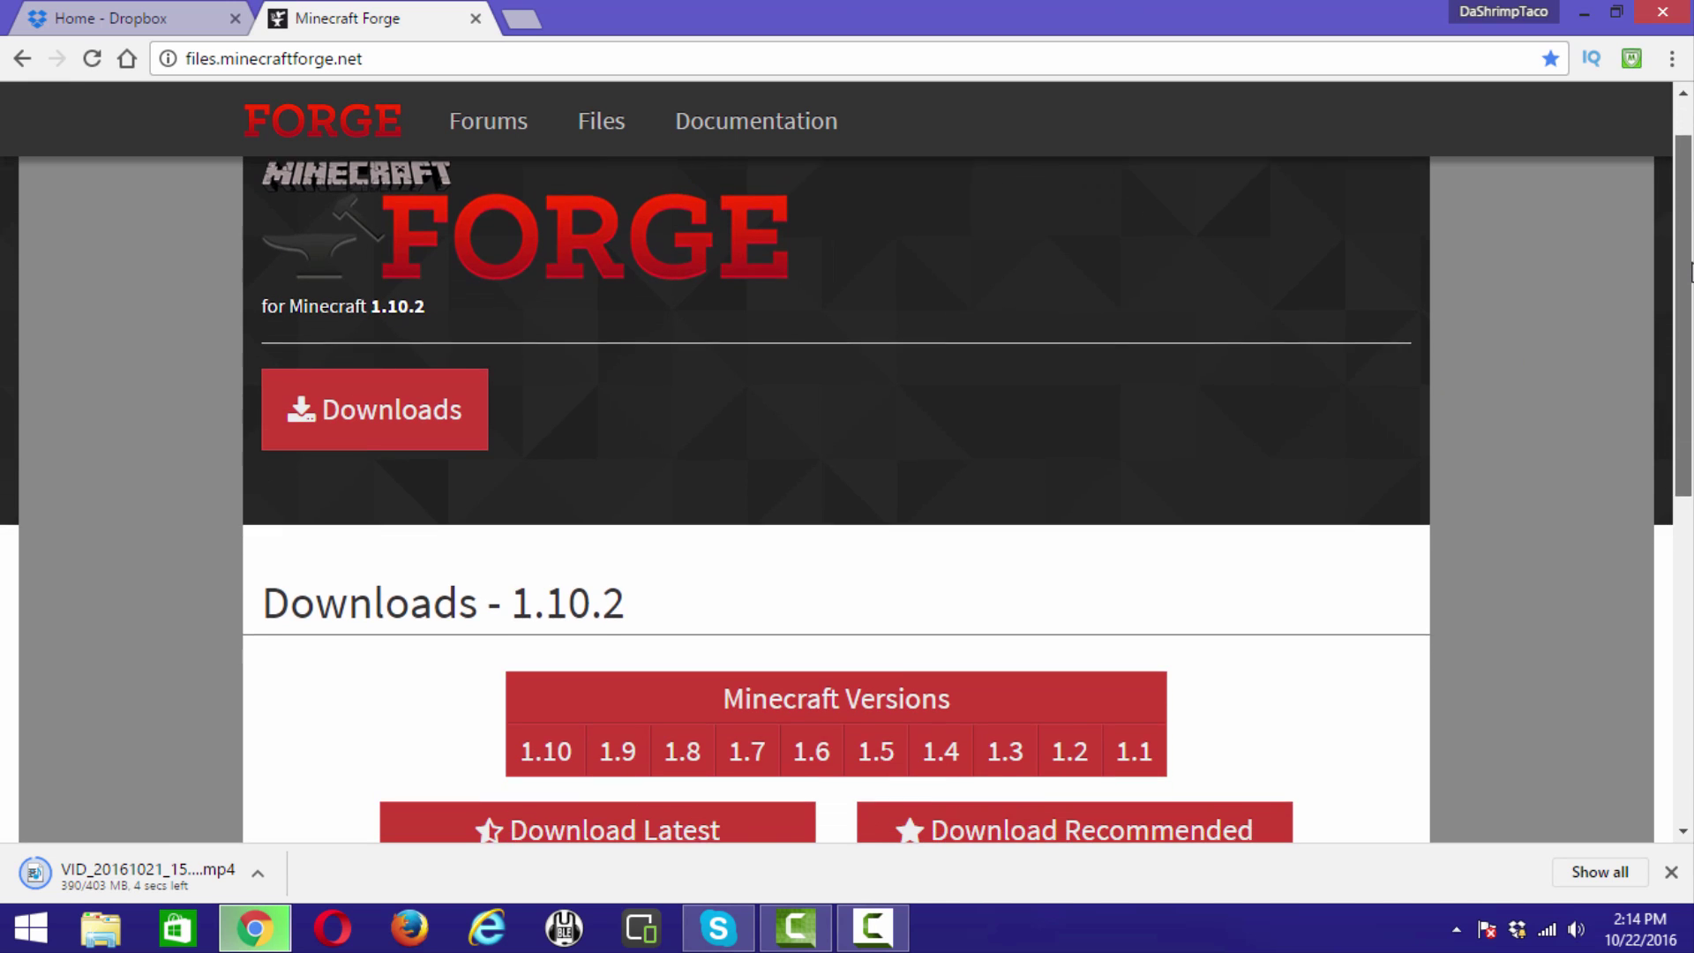
scroll(1685, 271, "down", 1)
left_click(1584, 14)
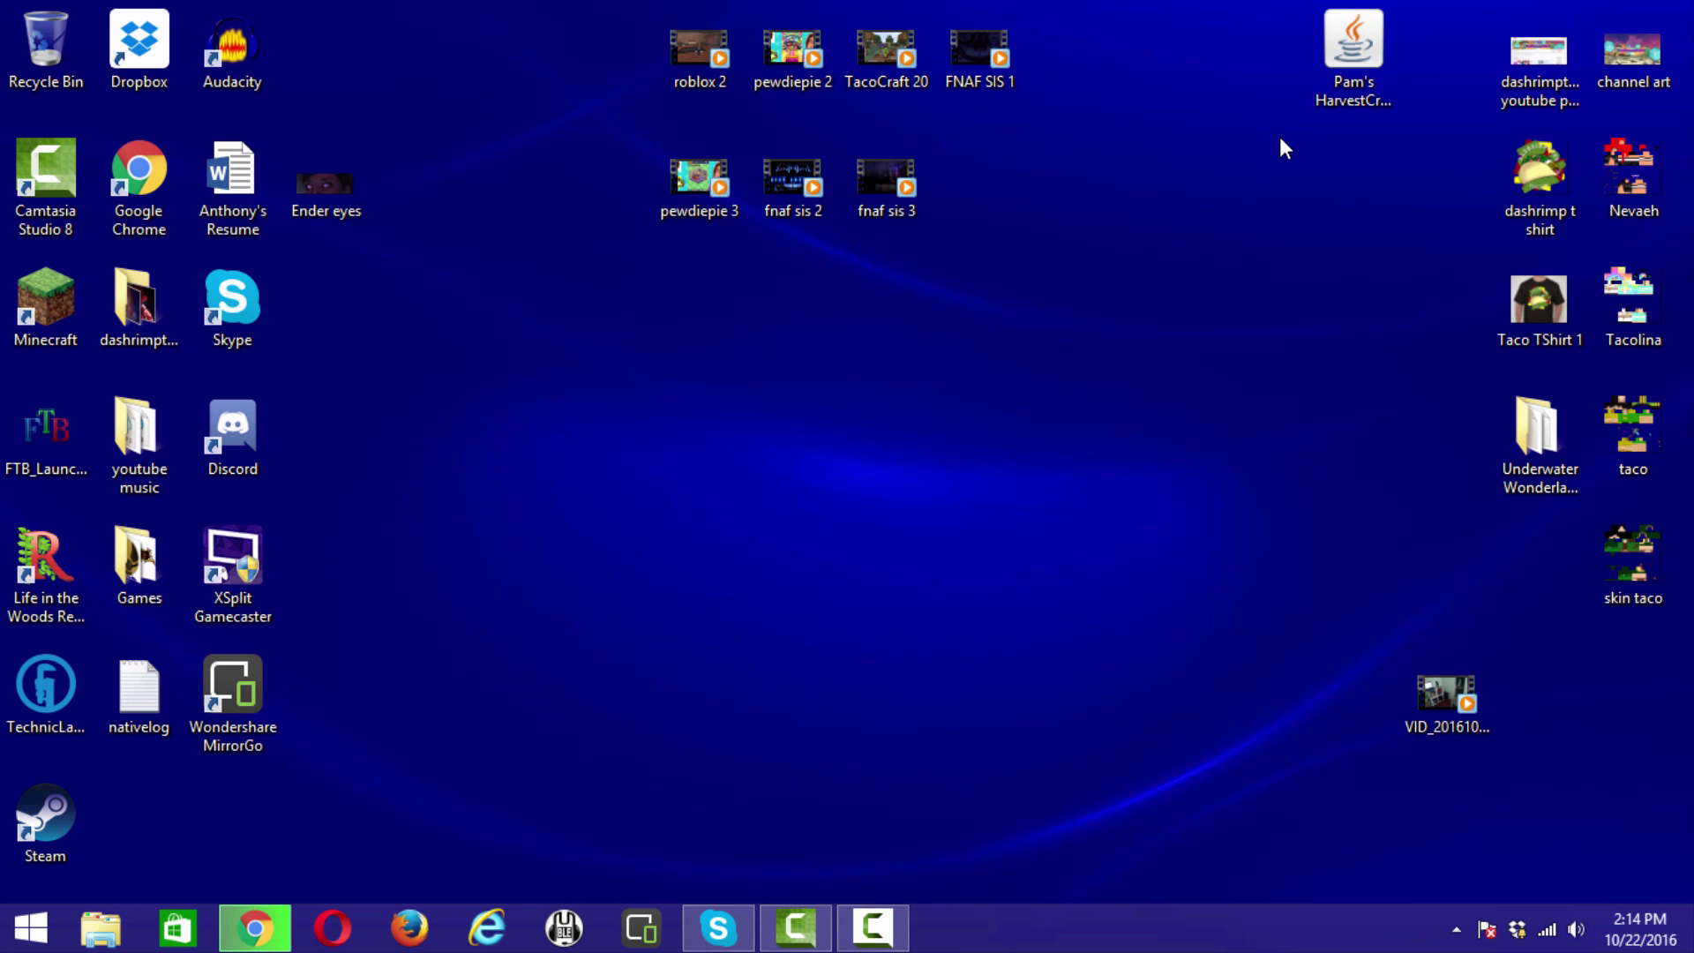
left_click(1355, 81)
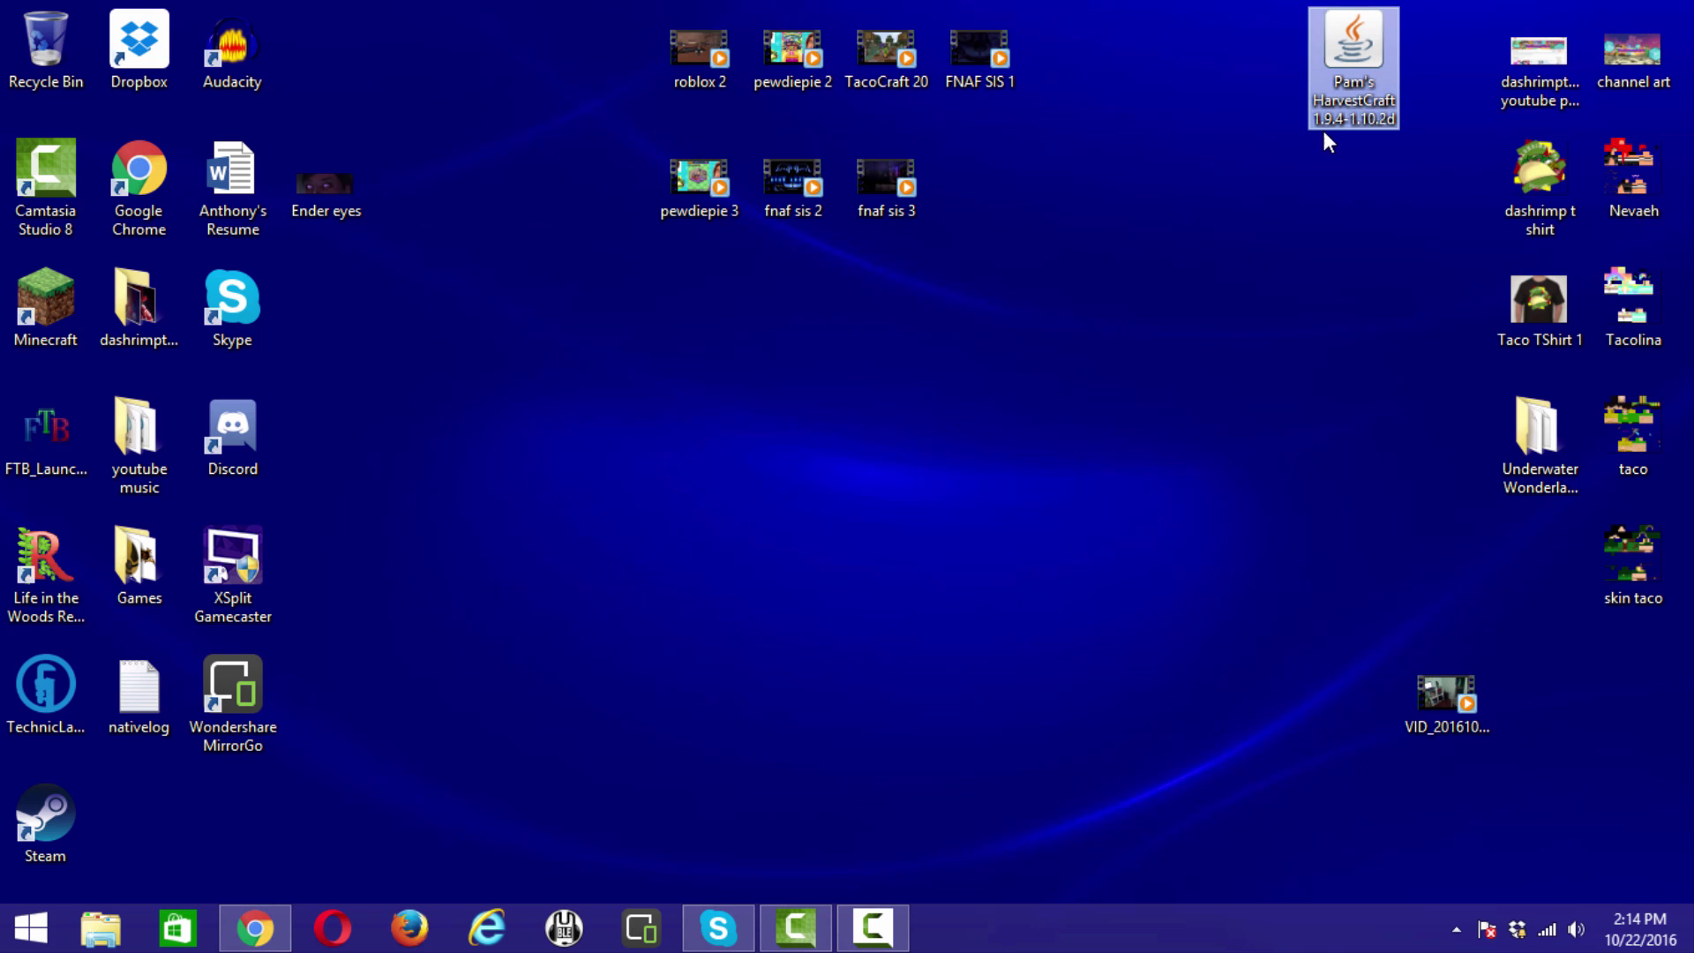
left_click(1263, 258)
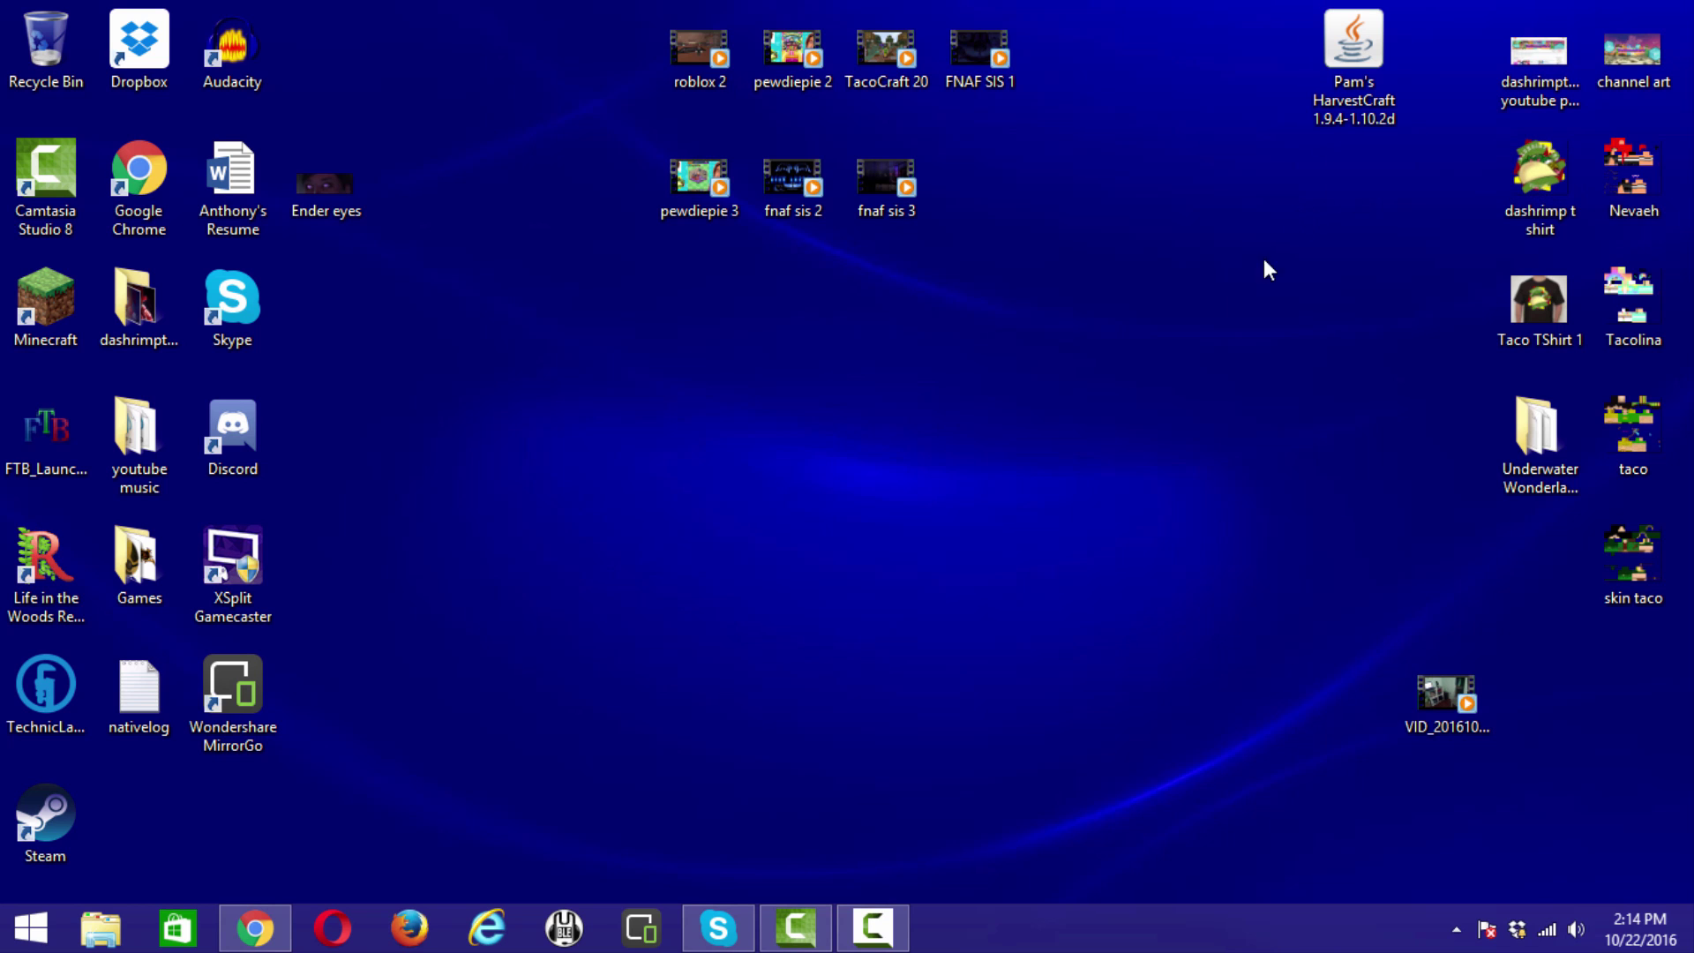
left_click(255, 927)
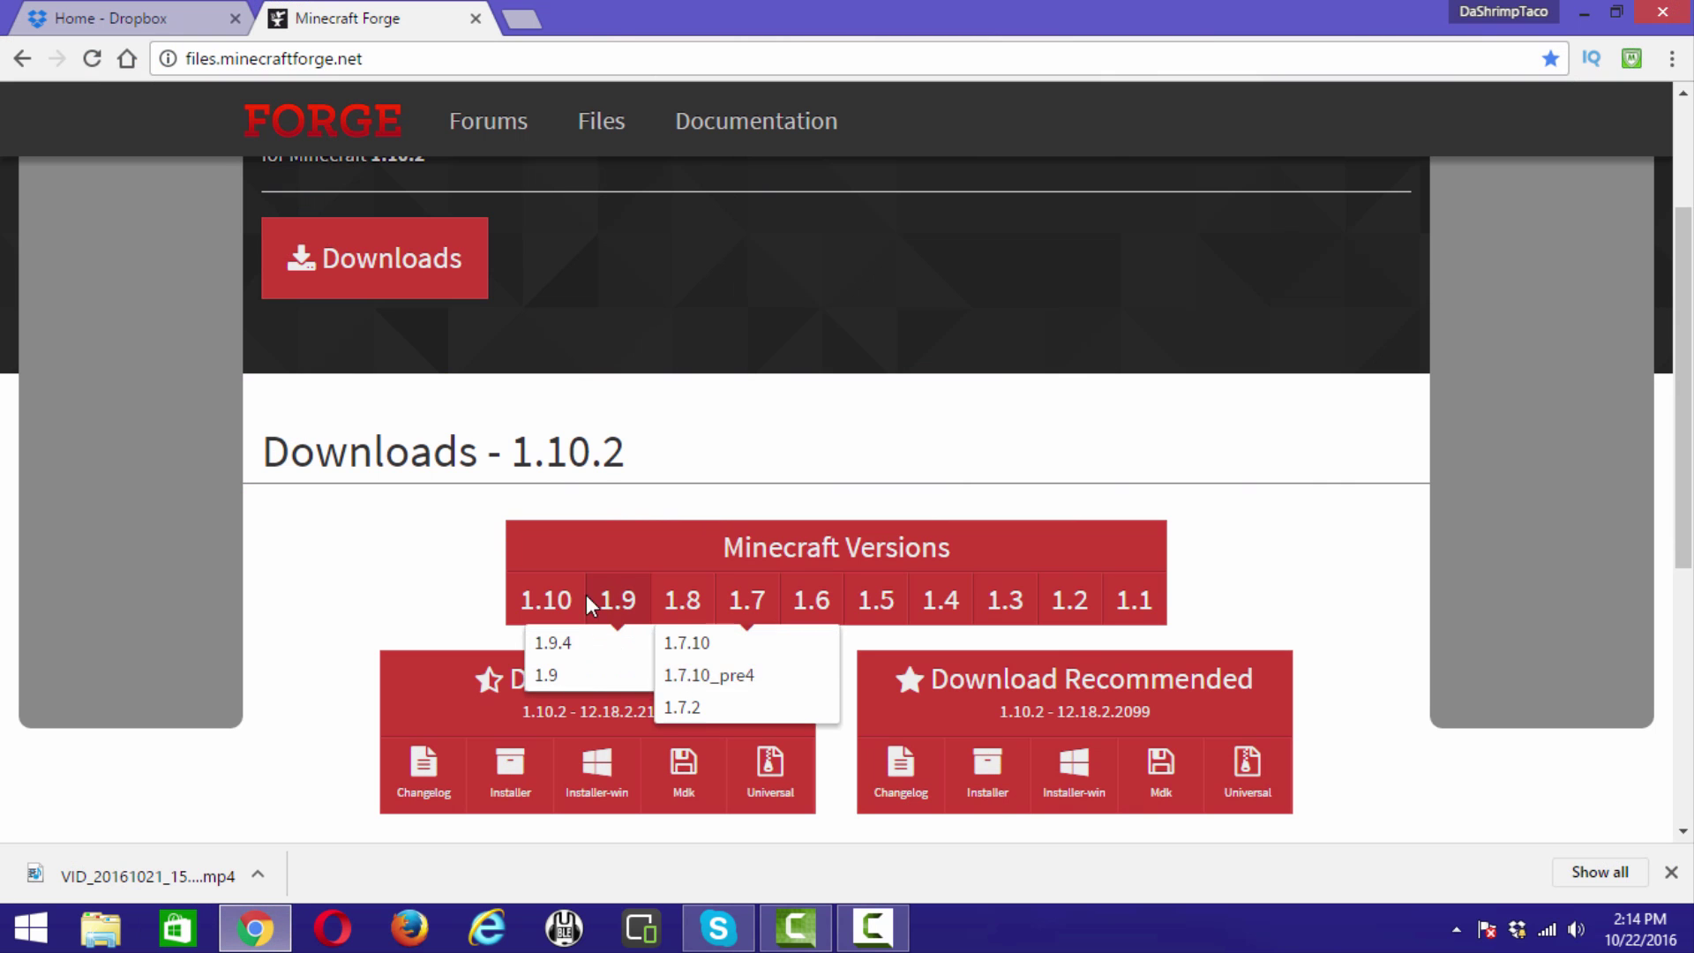
- Browse the Minecraft versions offered by Forge and open the downloads page for version 1.6.4
mouse_move(617, 600)
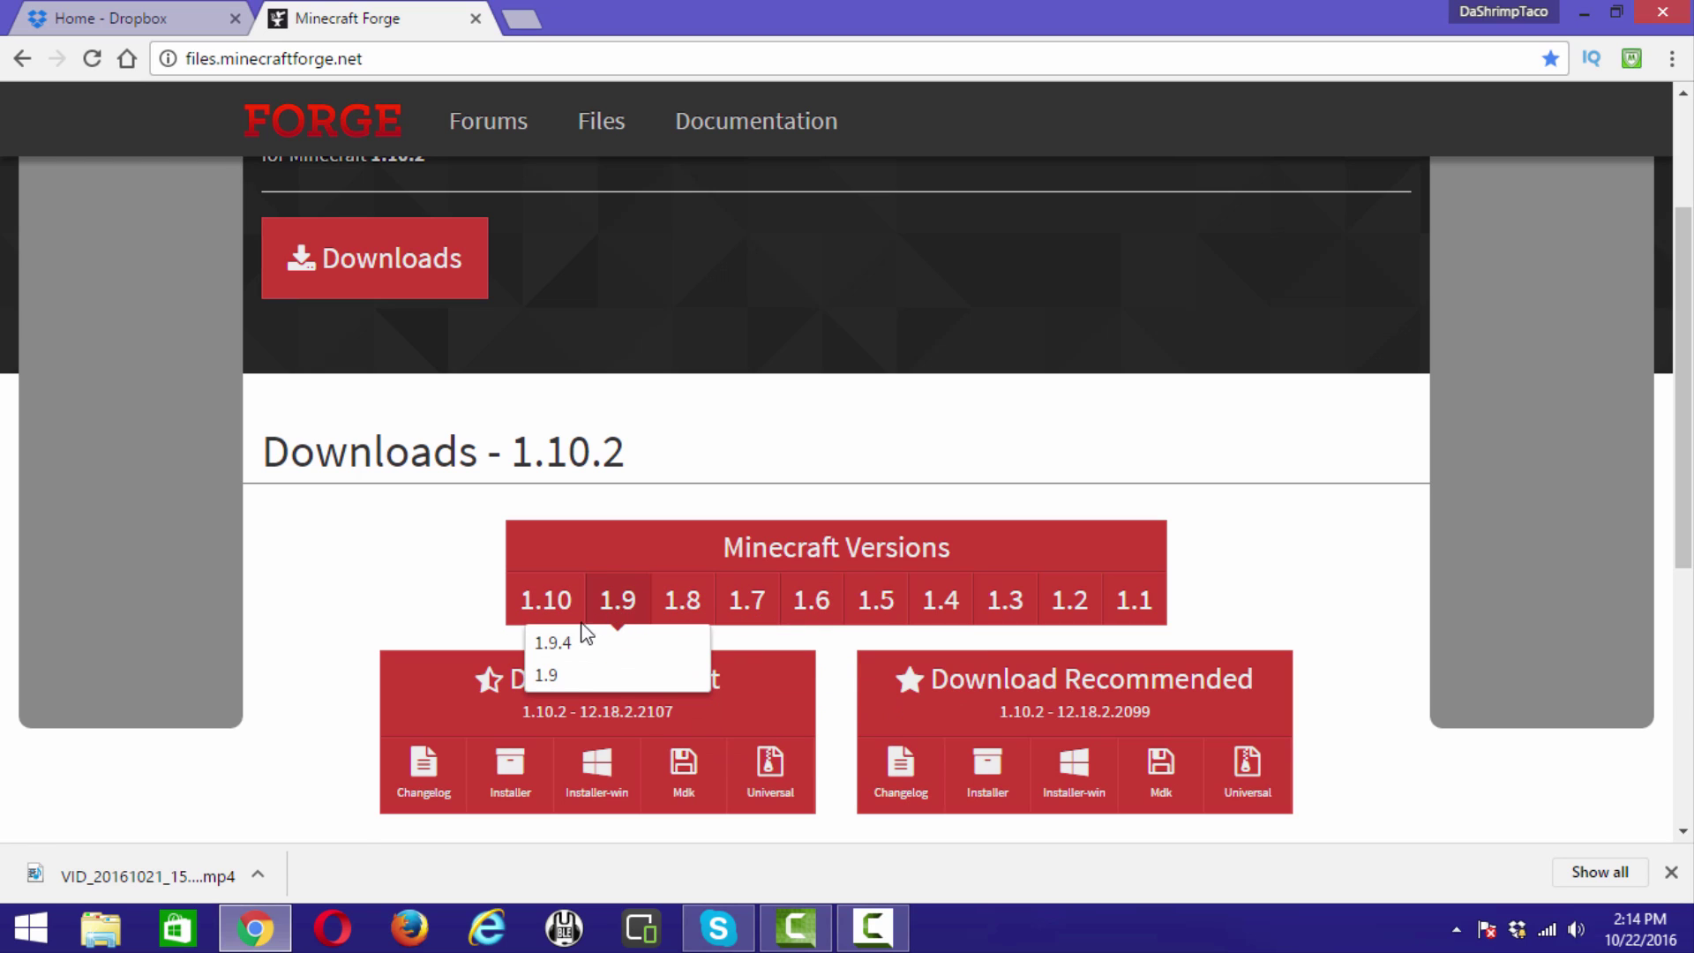
mouse_move(549, 605)
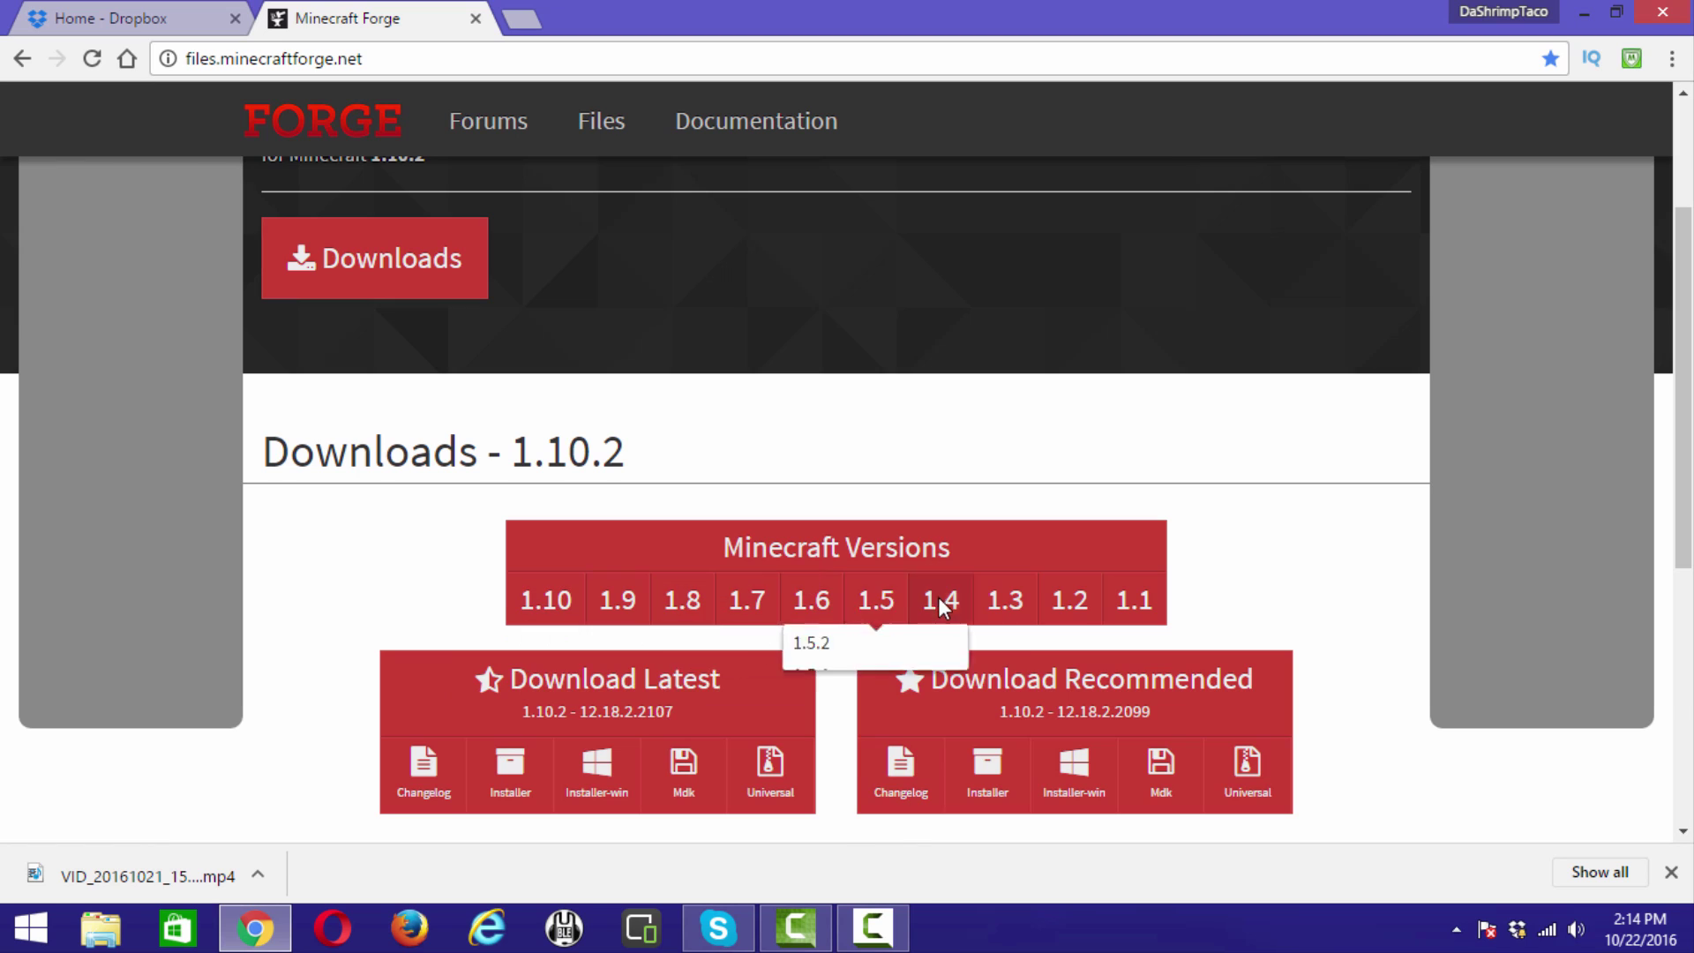
mouse_move(729, 598)
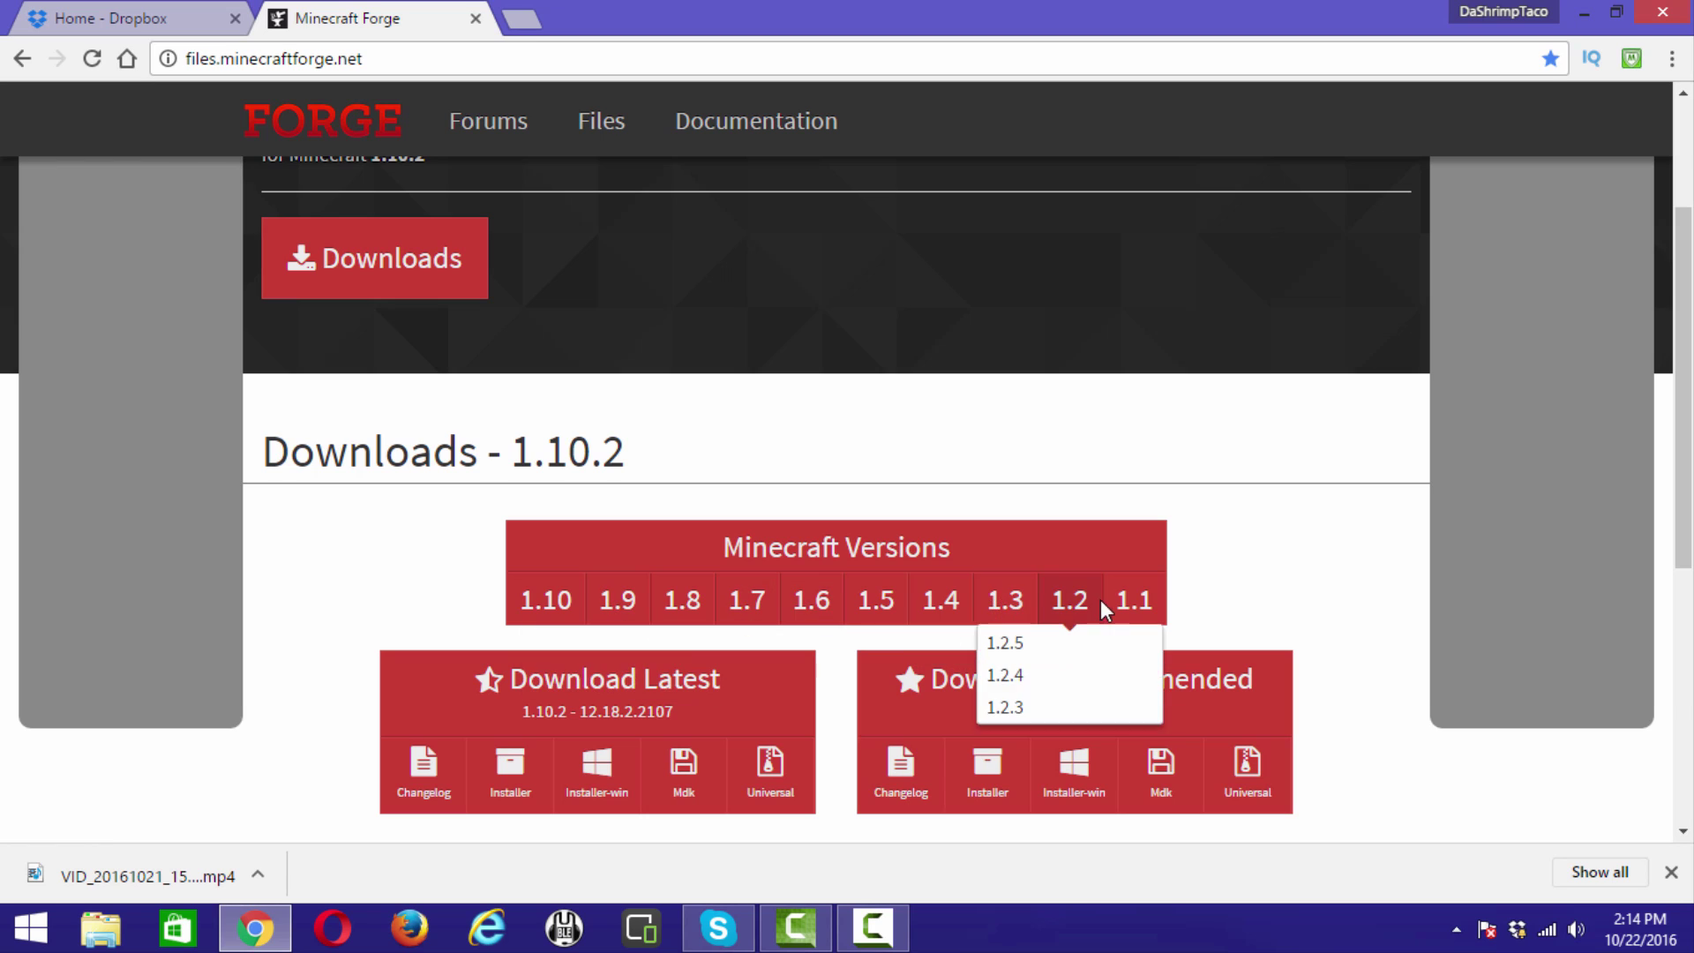
mouse_move(1006, 620)
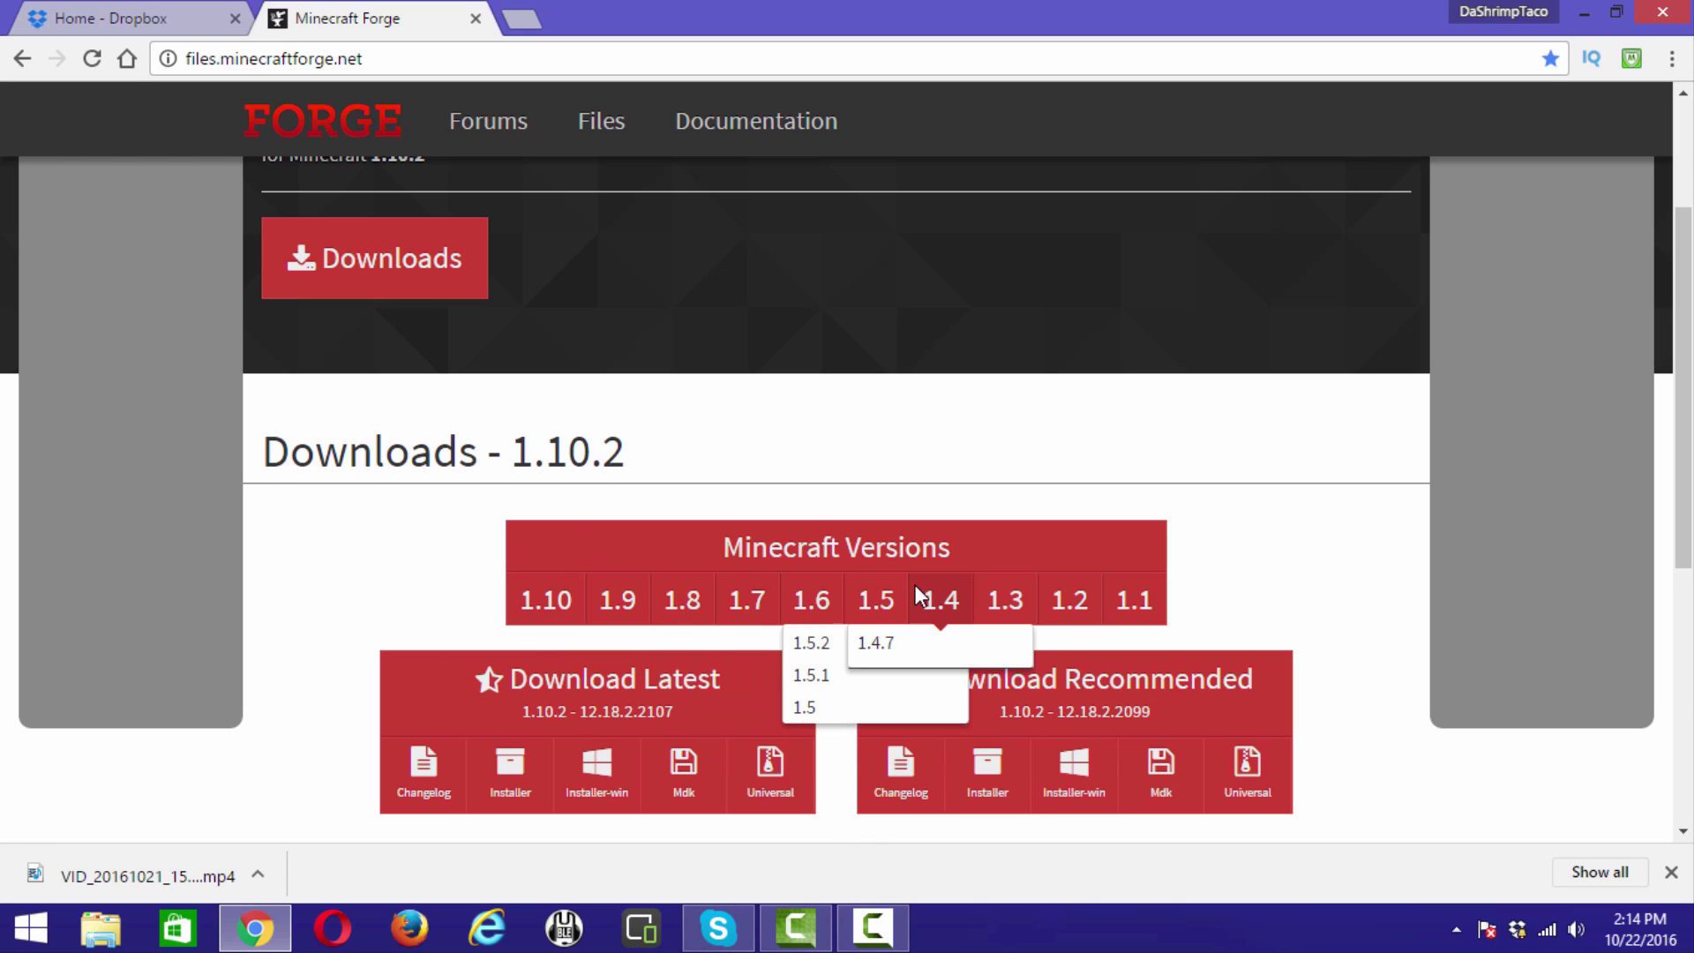
mouse_move(929, 595)
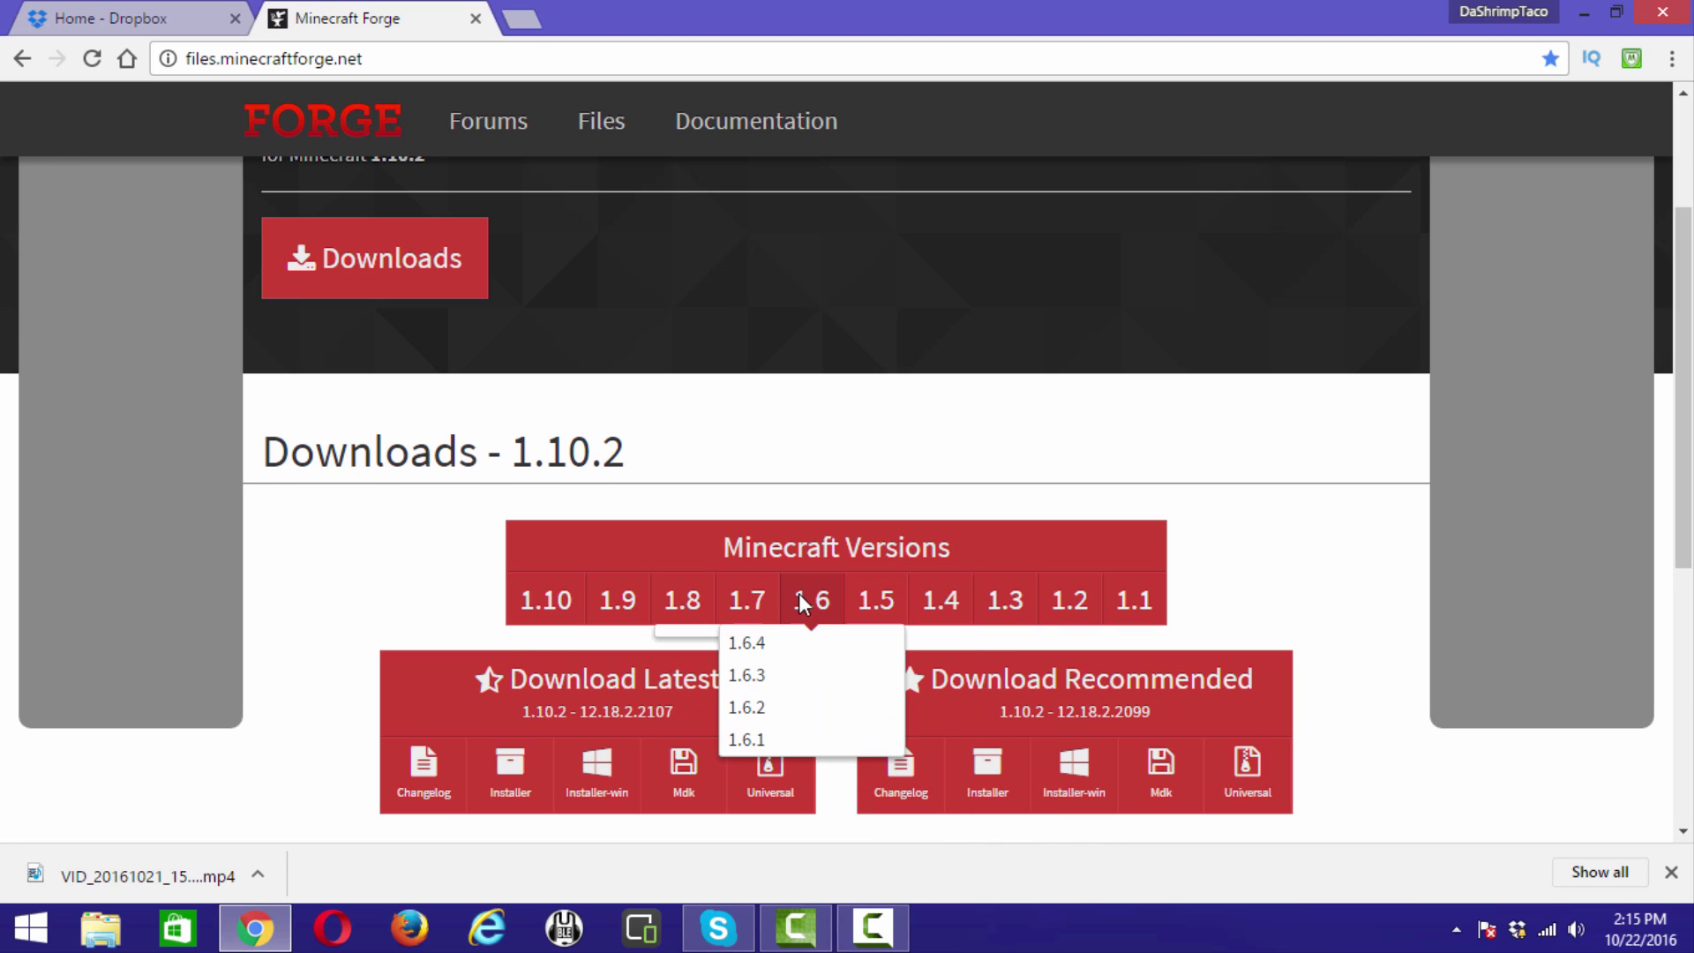
left_click(762, 647)
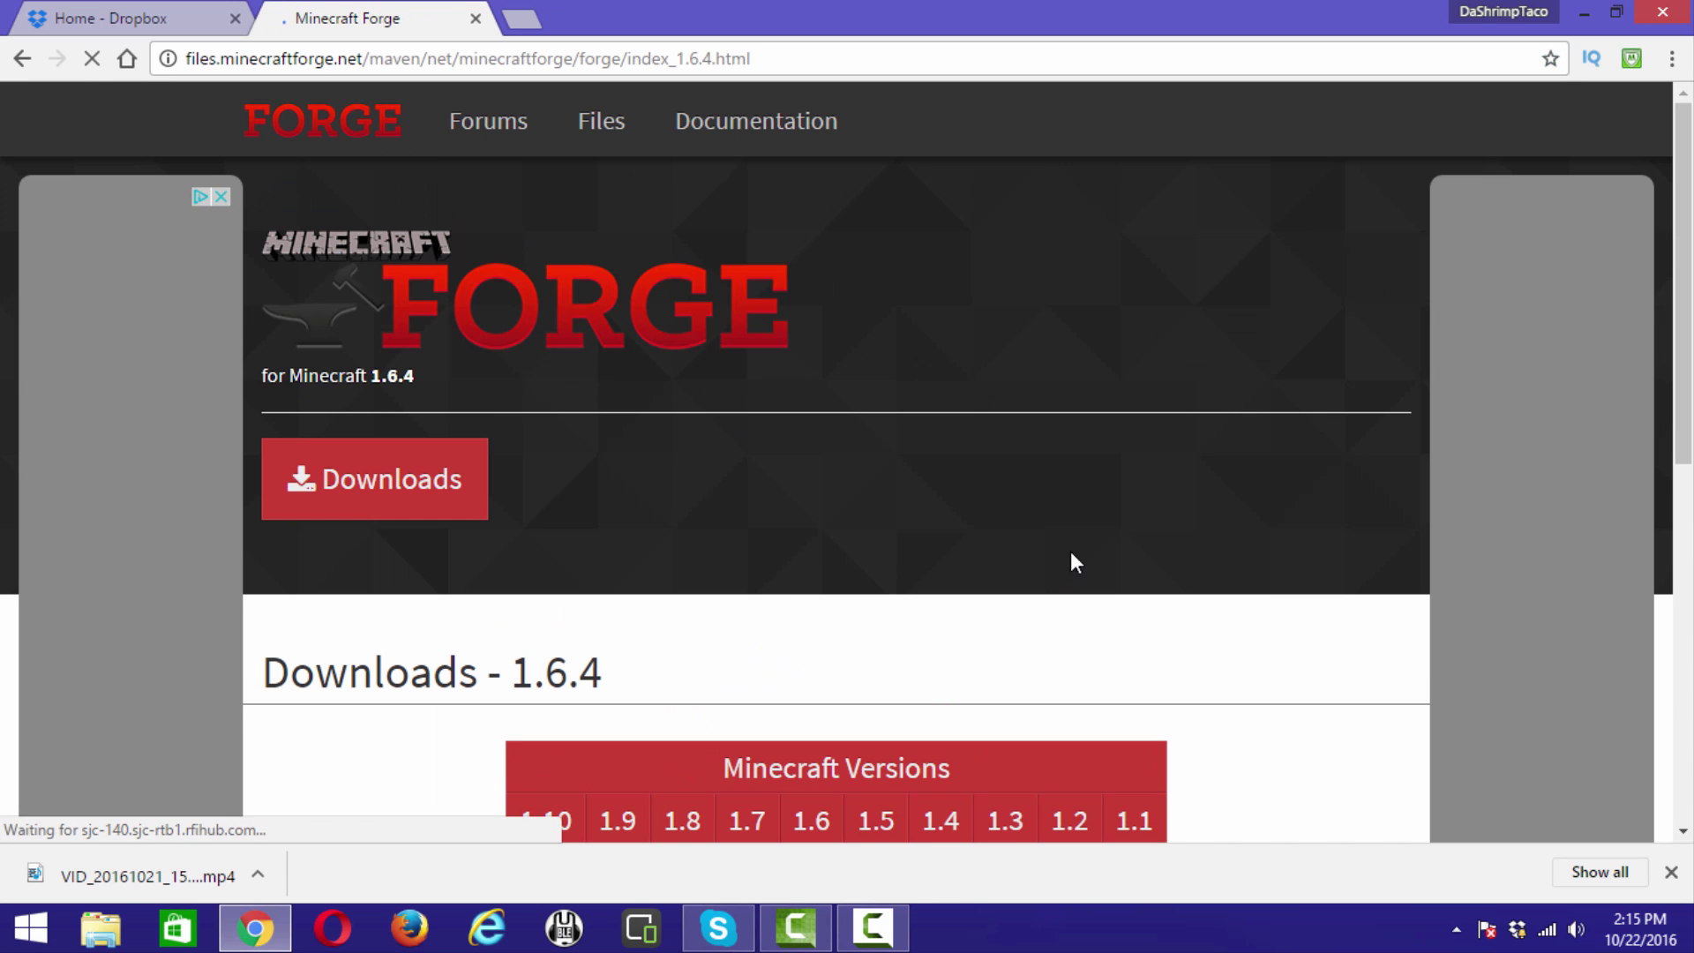
- Download the recommended Forge 1.6.4 Windows installer, skipping the advertisement page
scroll(732, 445, "down", 5)
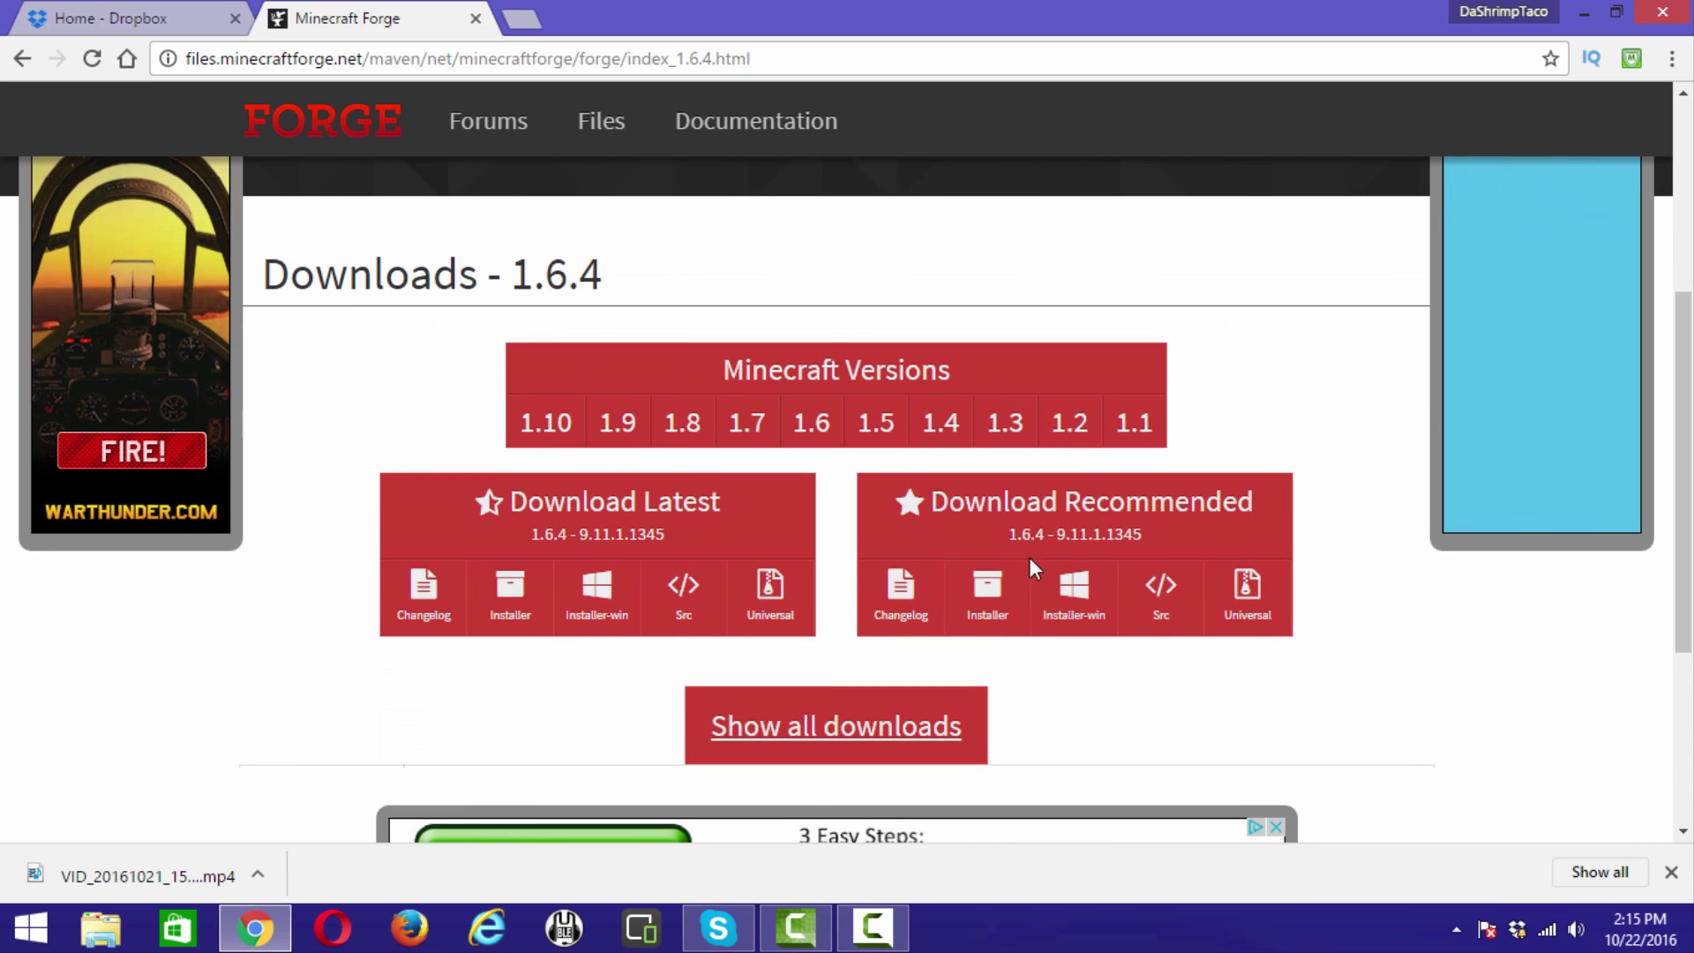
left_click(1073, 602)
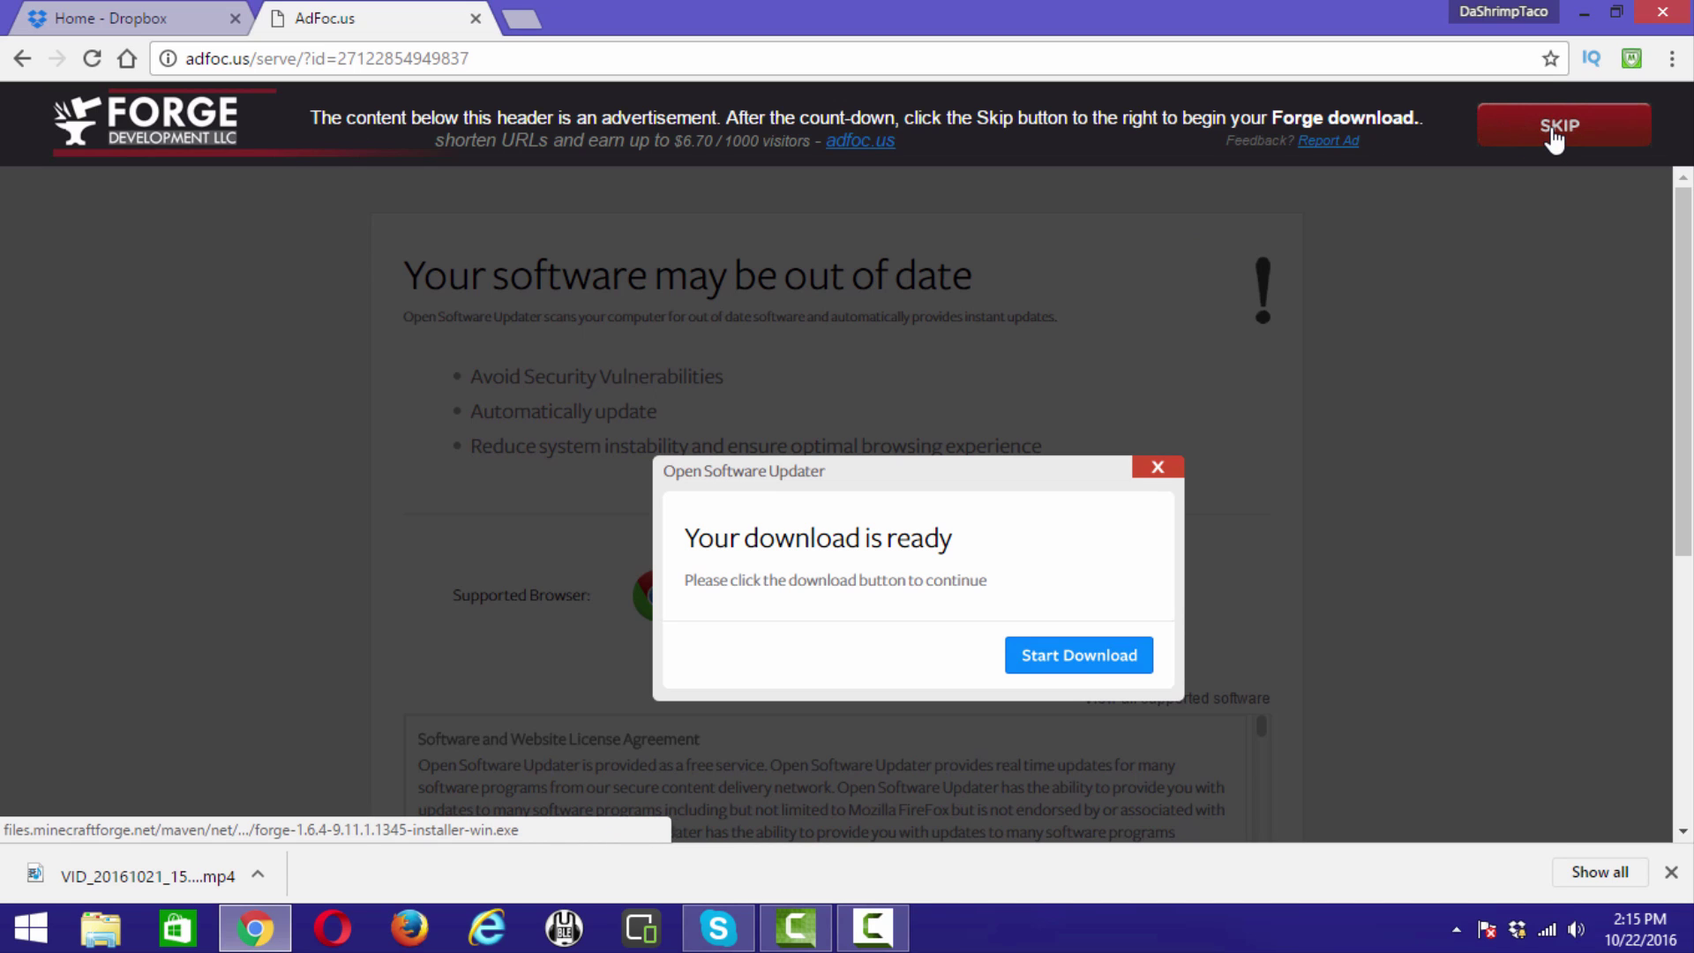
left_click(1555, 137)
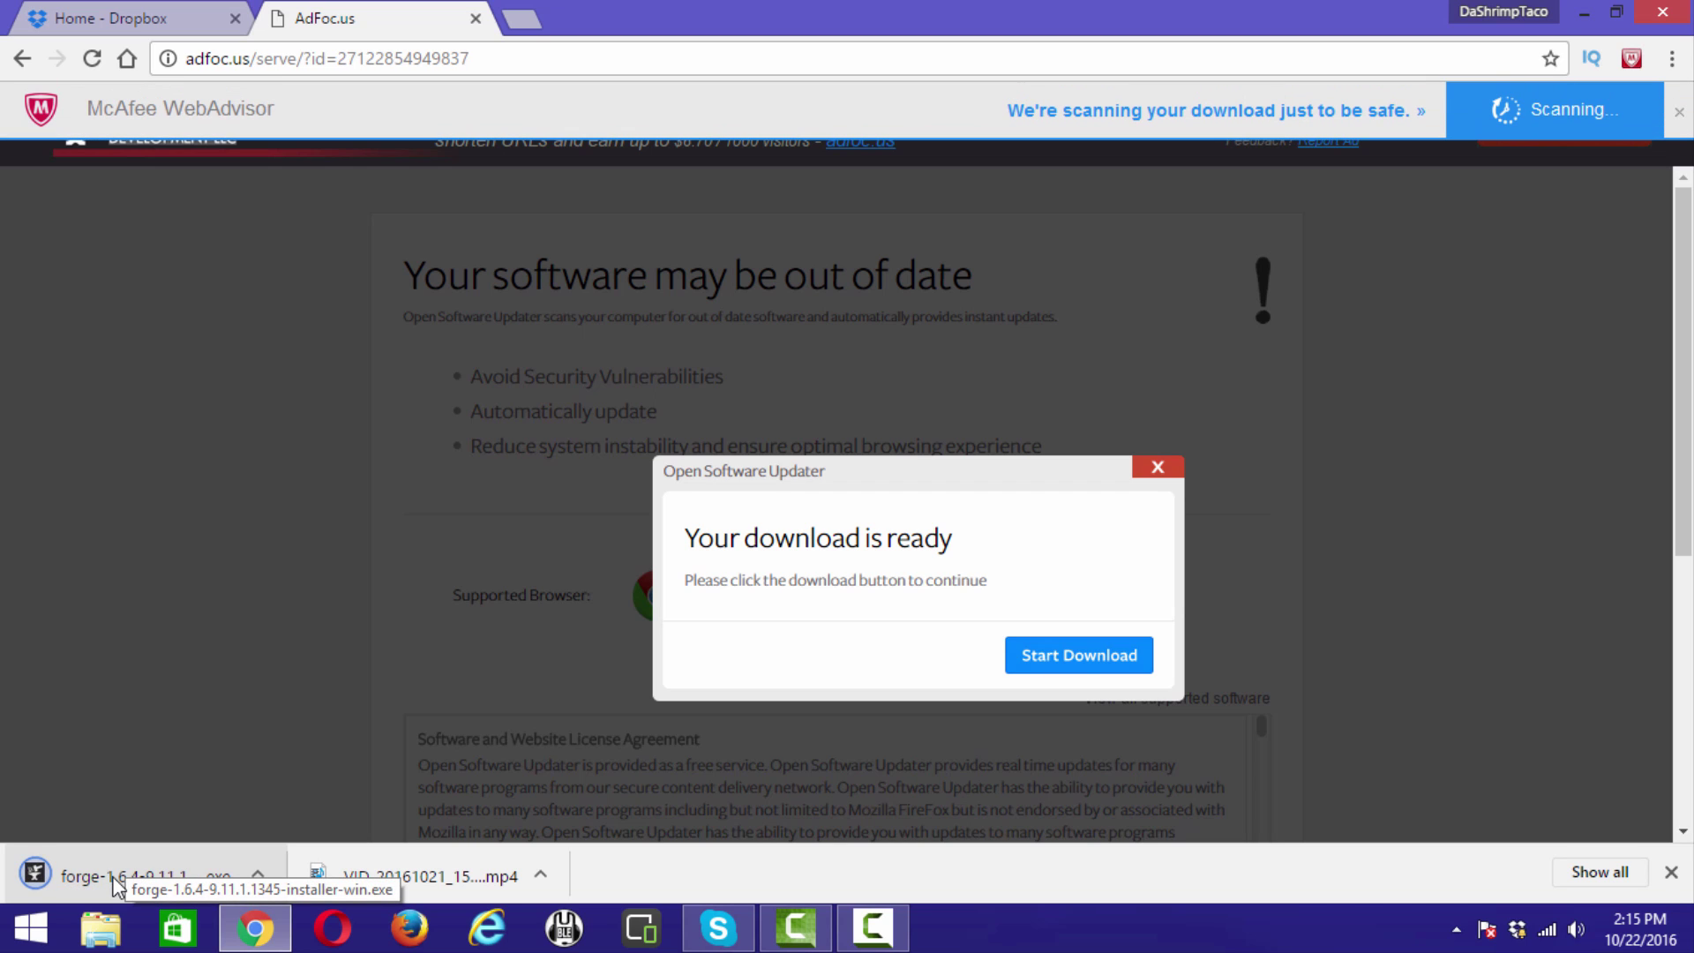
- Run forge-1.6.4-9.11.1.1345-installer-win.exe from the full downloads list and minimise the browser
left_click(1585, 873)
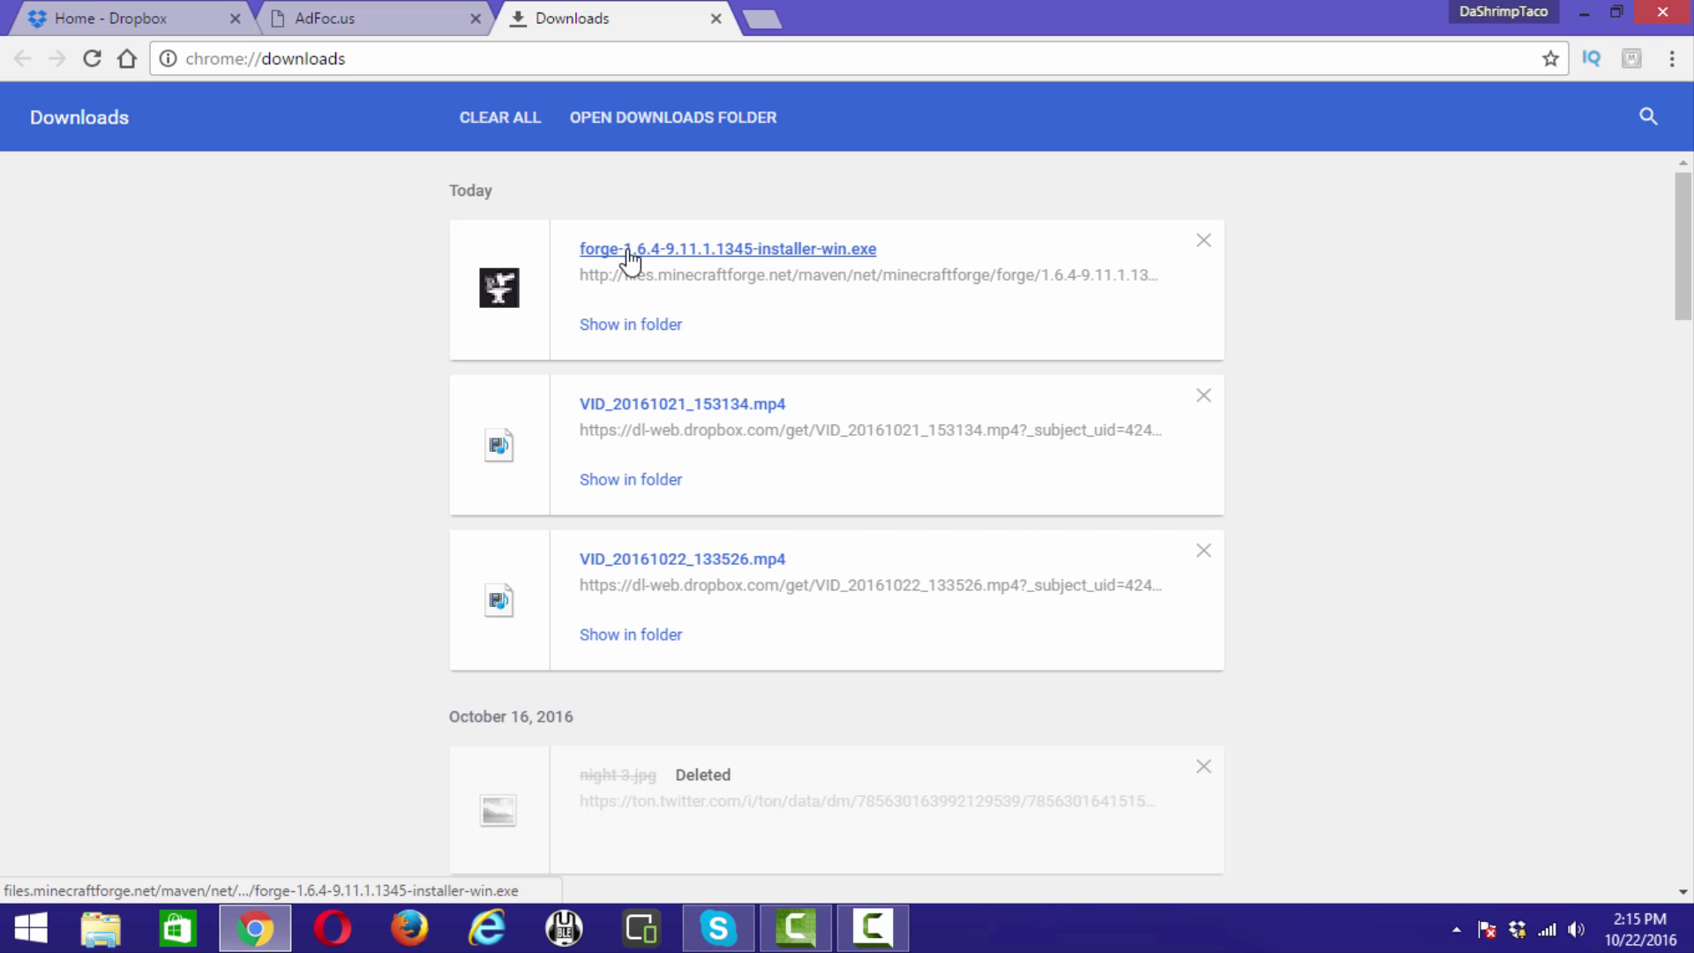
left_click(630, 254)
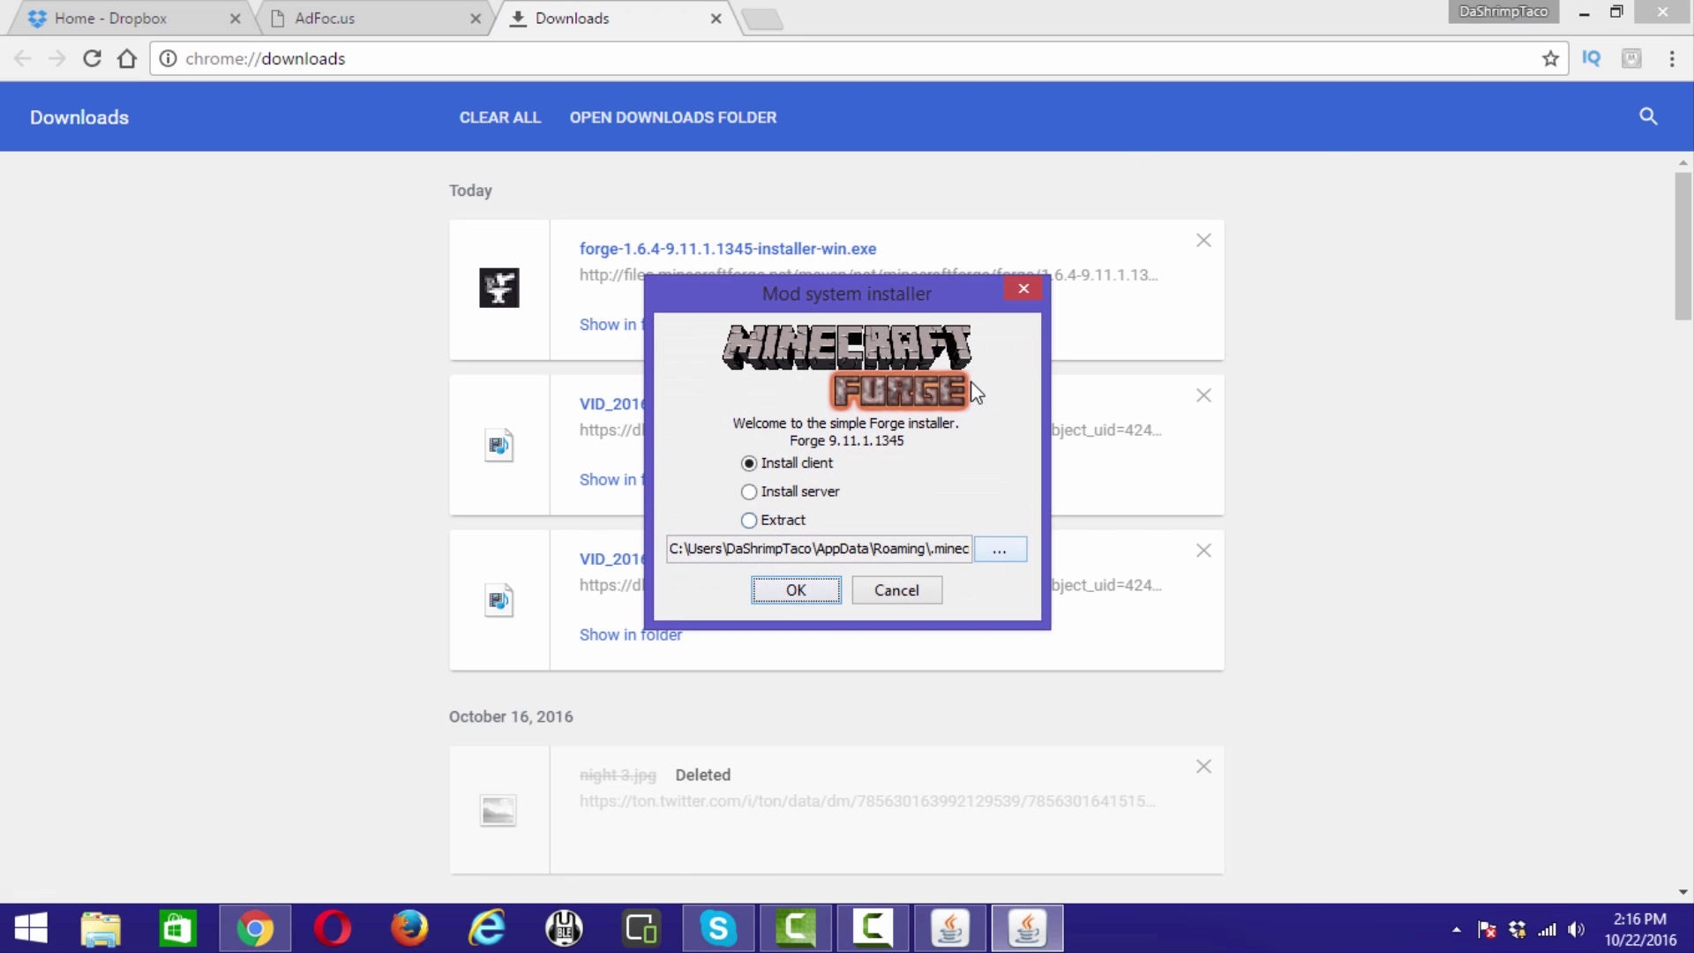
key("super+m")
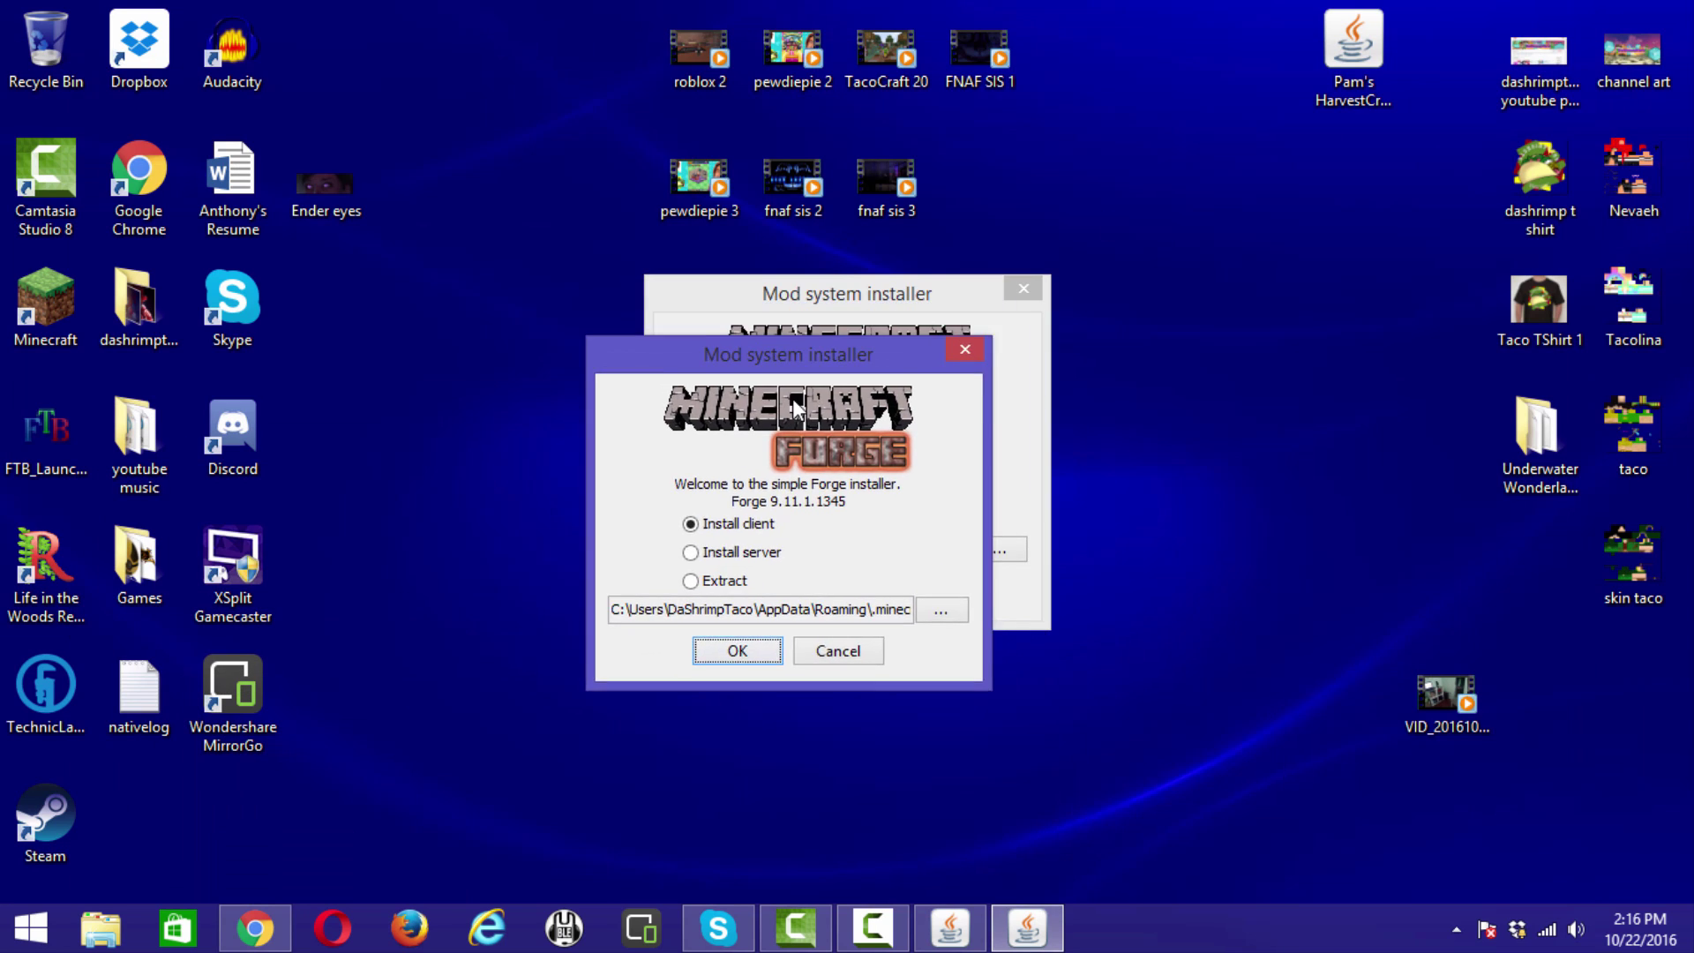
- Close the duplicate Forge installer window, install the client with the remaining one and dismiss the completion message
left_click_drag(791, 351, 854, 443)
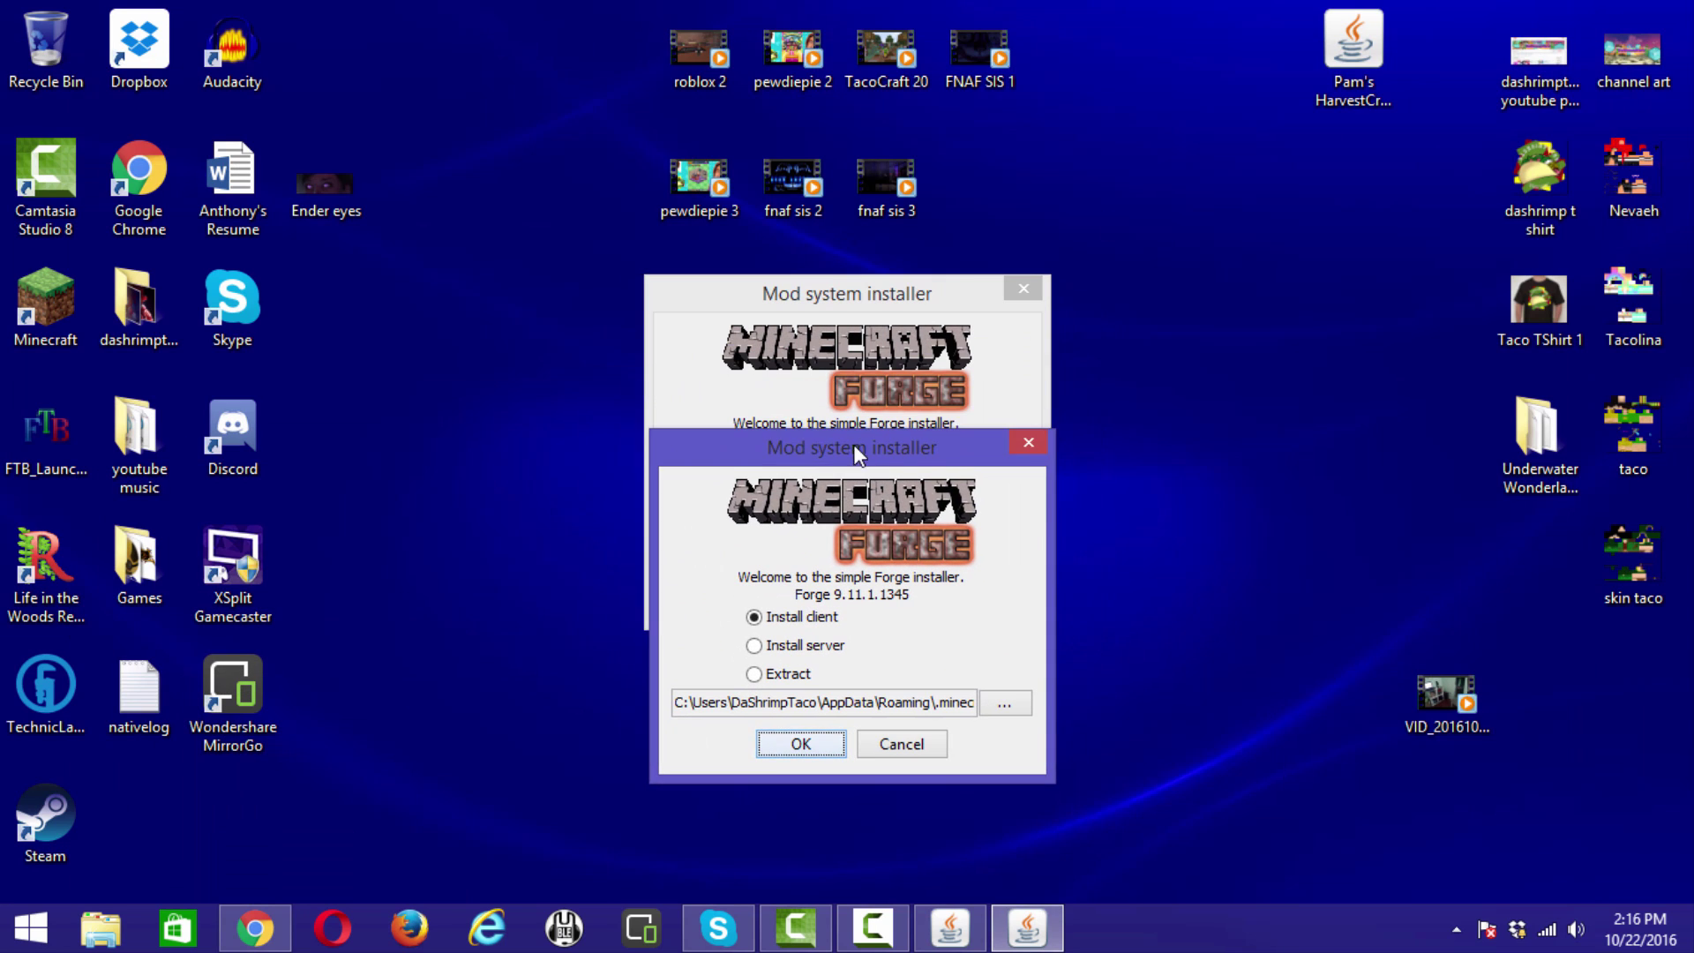
left_click(946, 303)
left_click(1023, 289)
left_click_drag(904, 443, 880, 281)
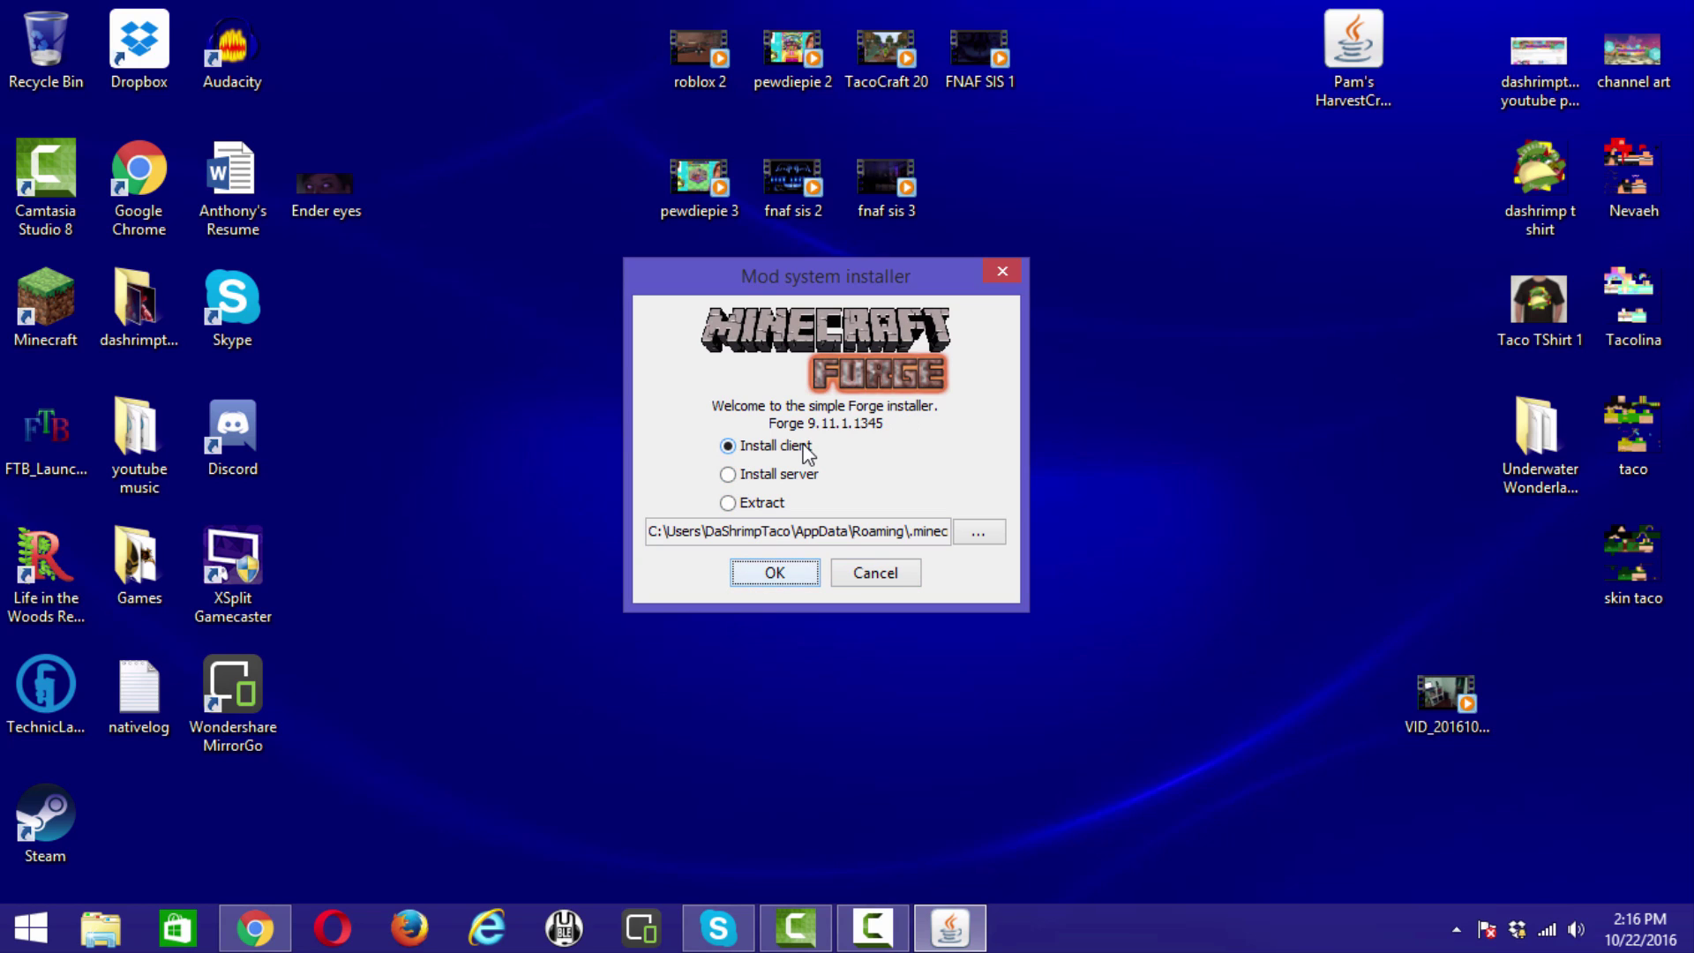
left_click(780, 570)
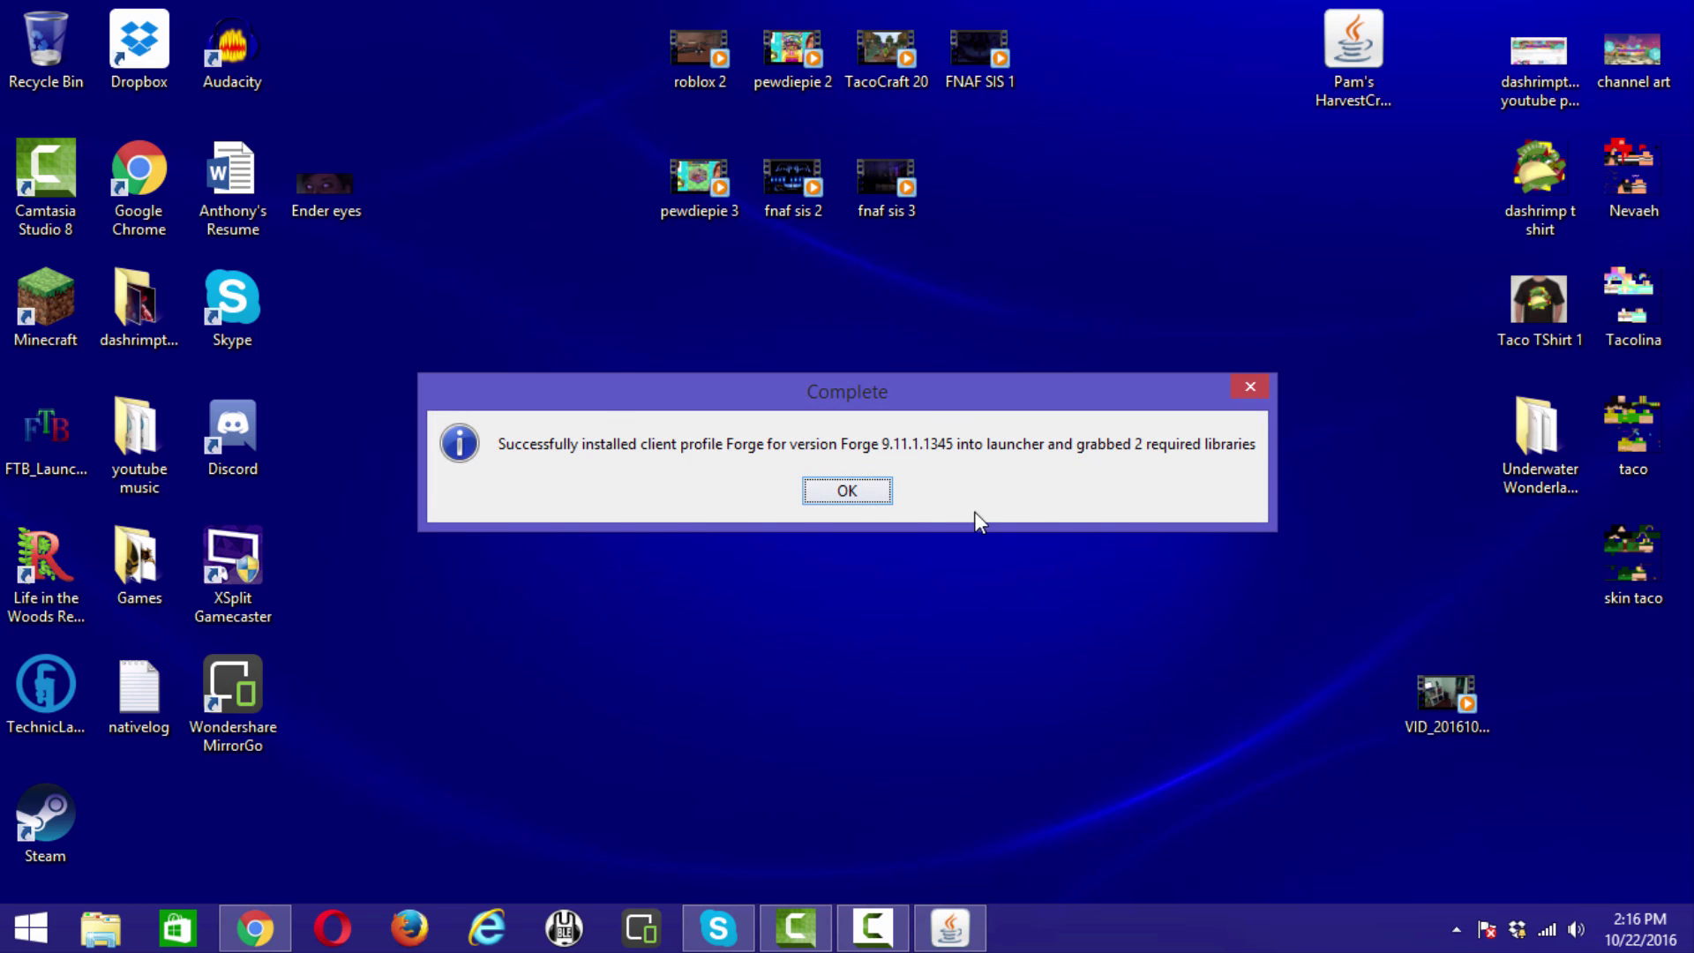
left_click(874, 502)
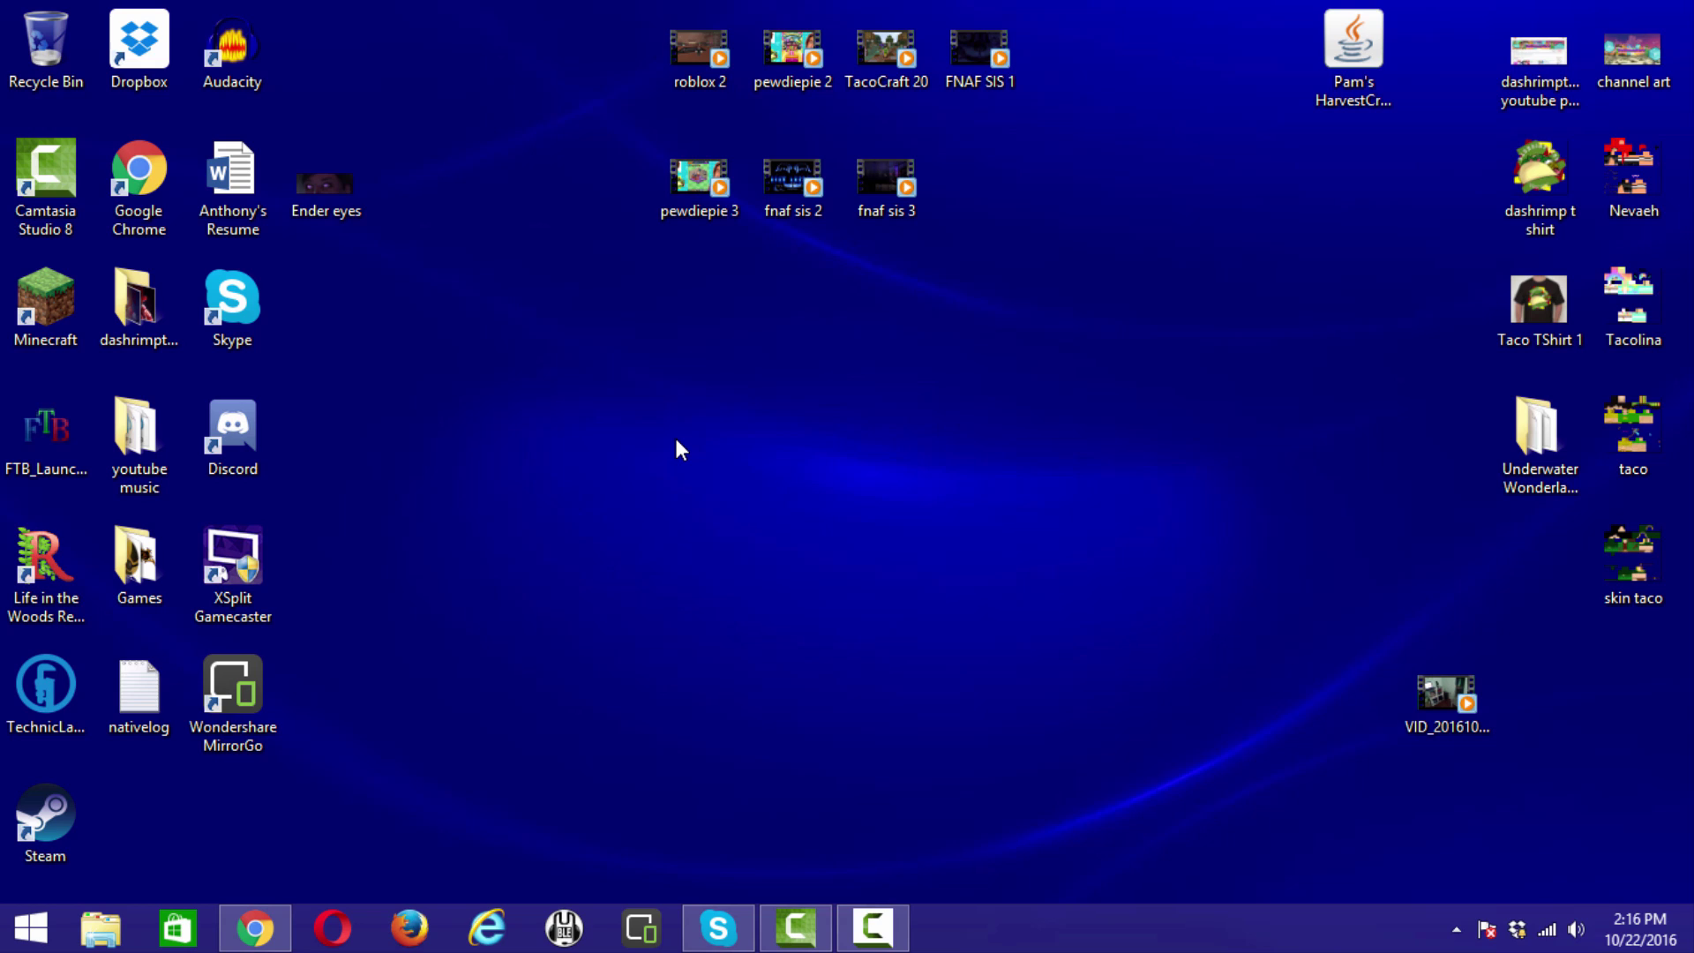
- Start the Minecraft launcher from its desktop shortcut
left_click(55, 289)
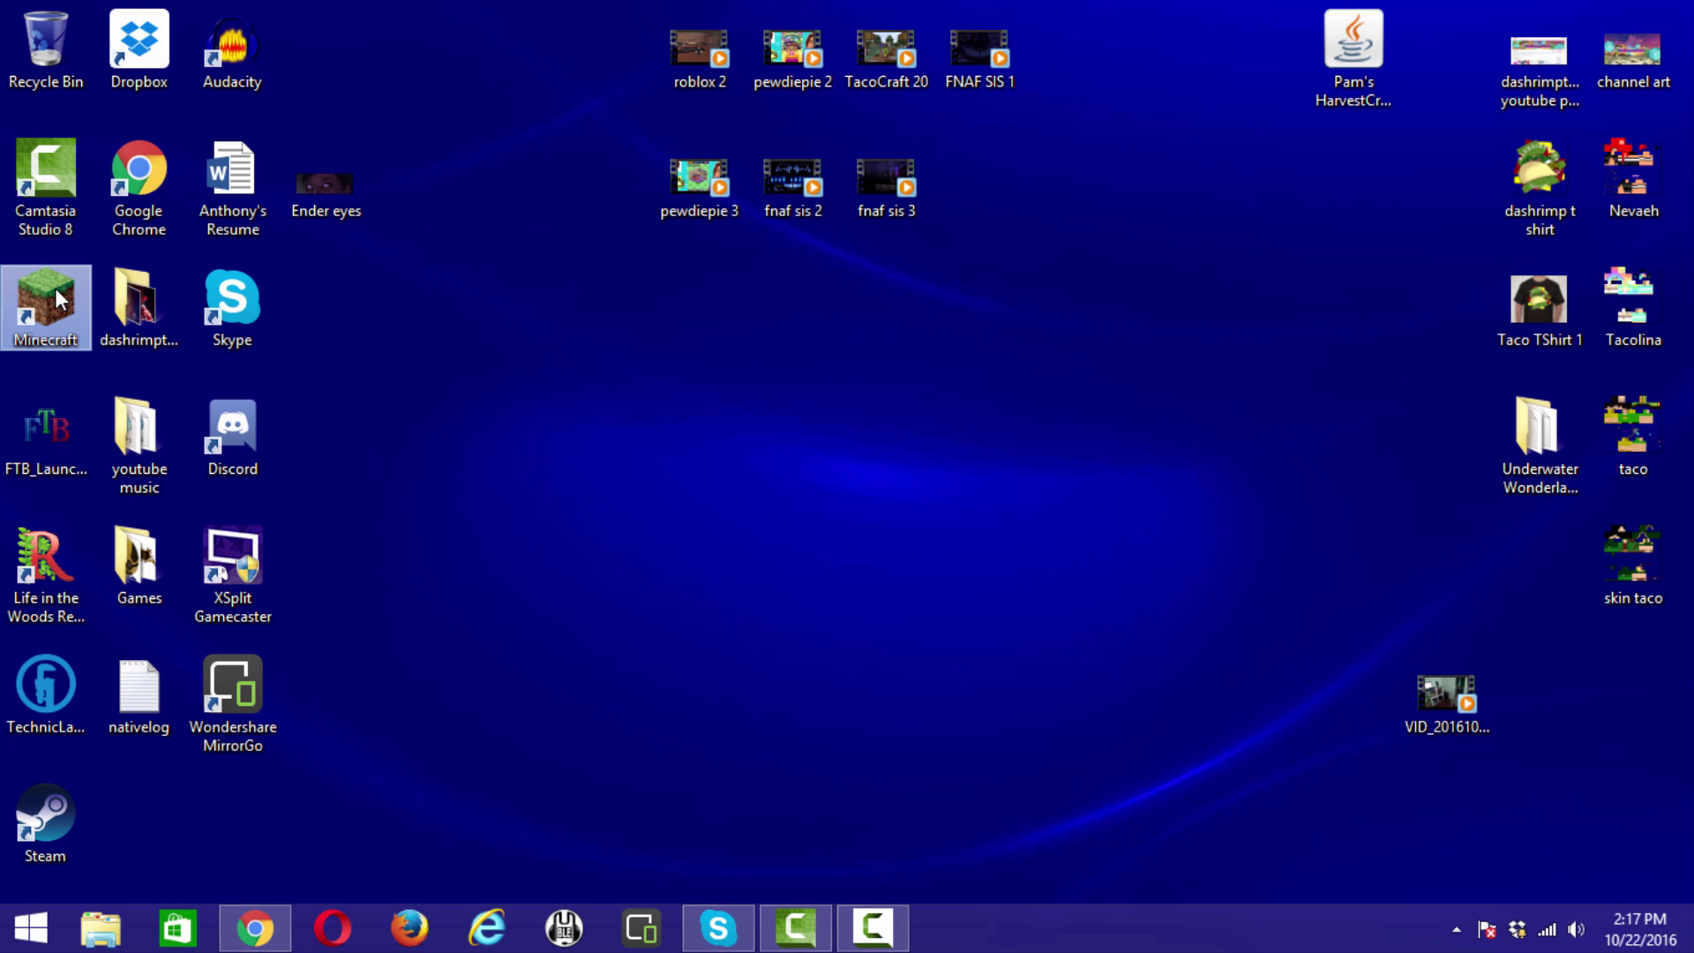
double_click(55, 288)
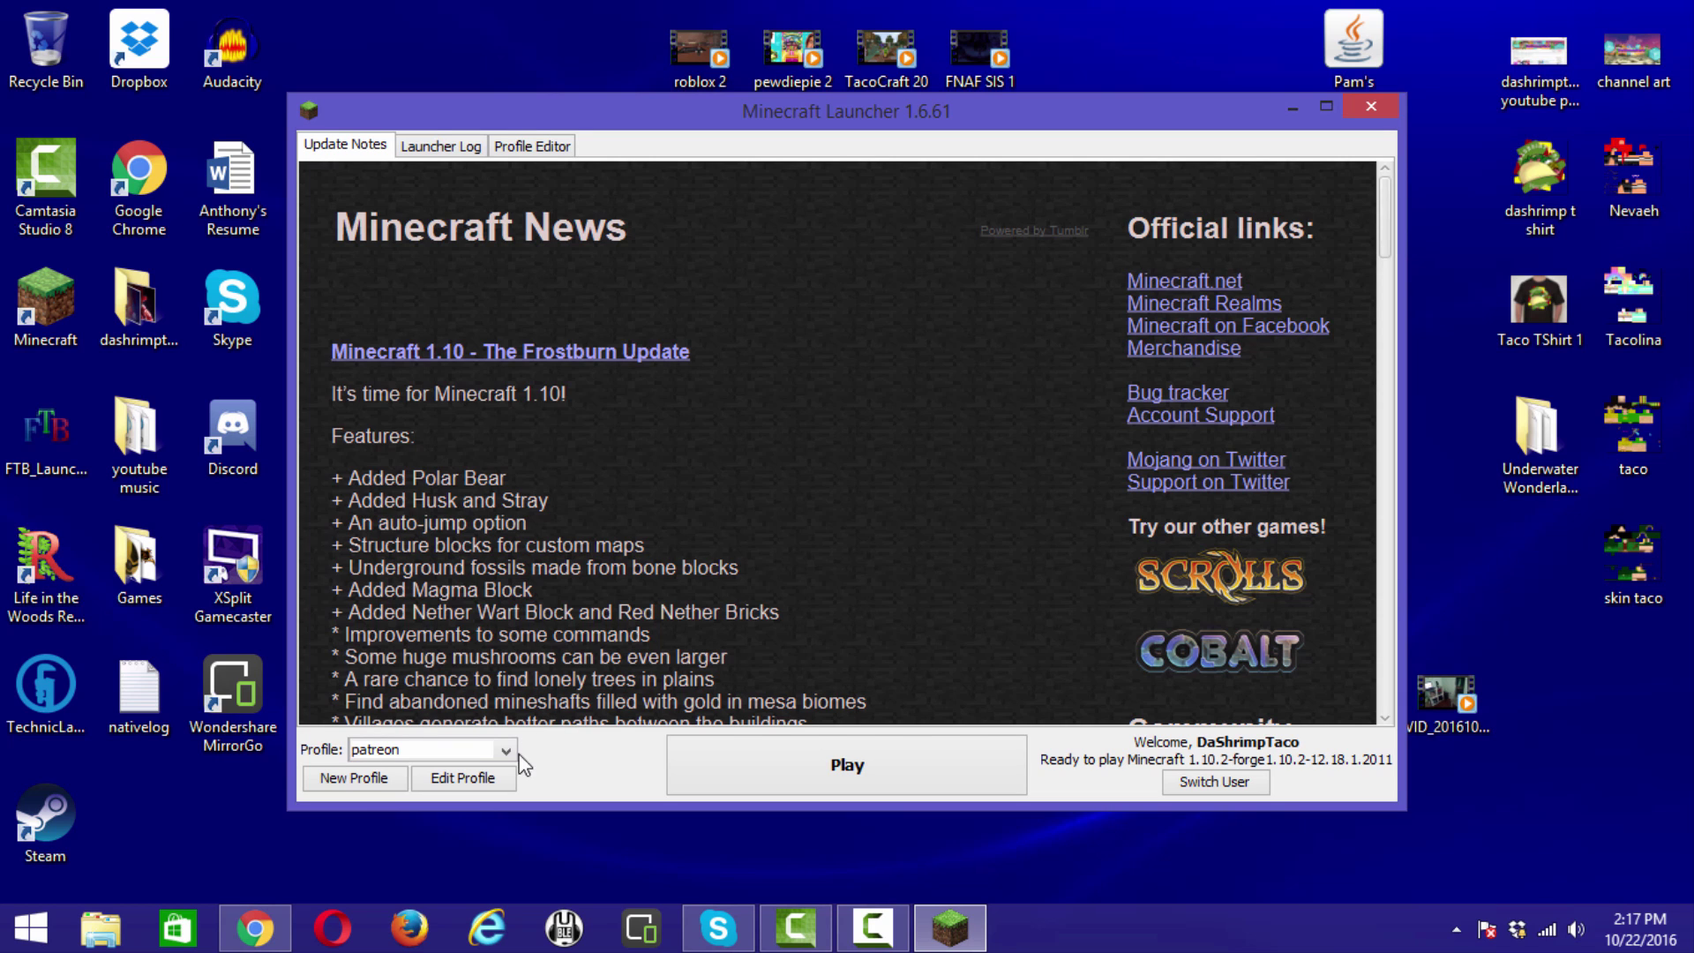
left_click(484, 782)
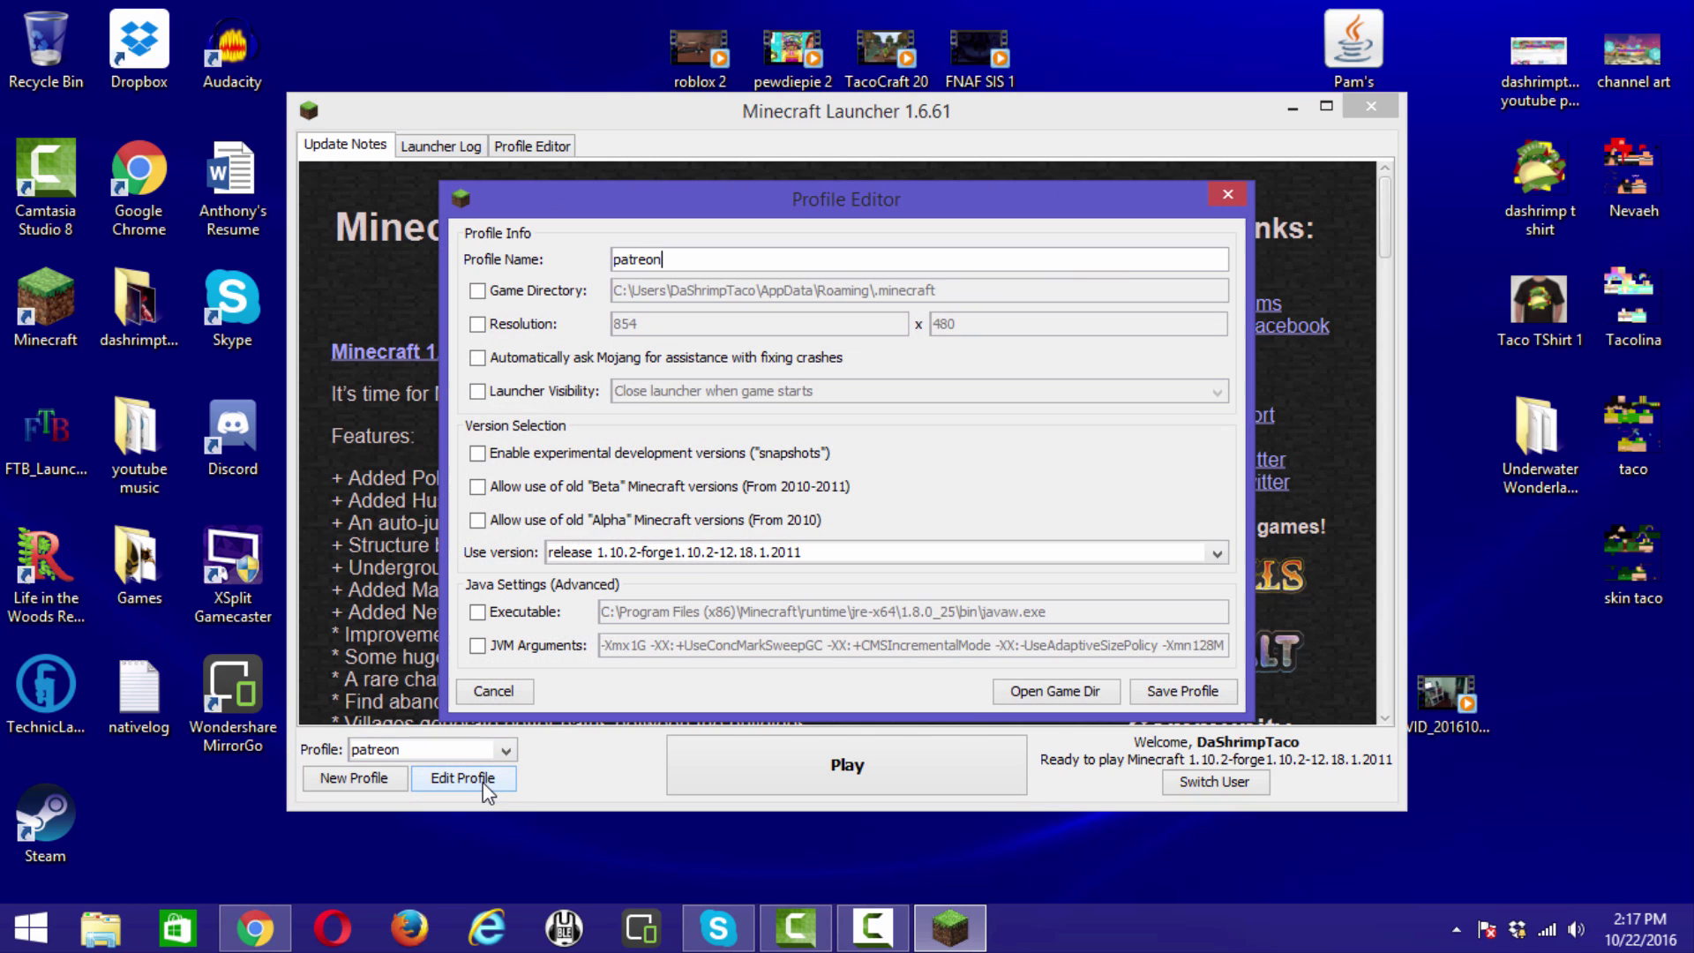
left_click(1219, 556)
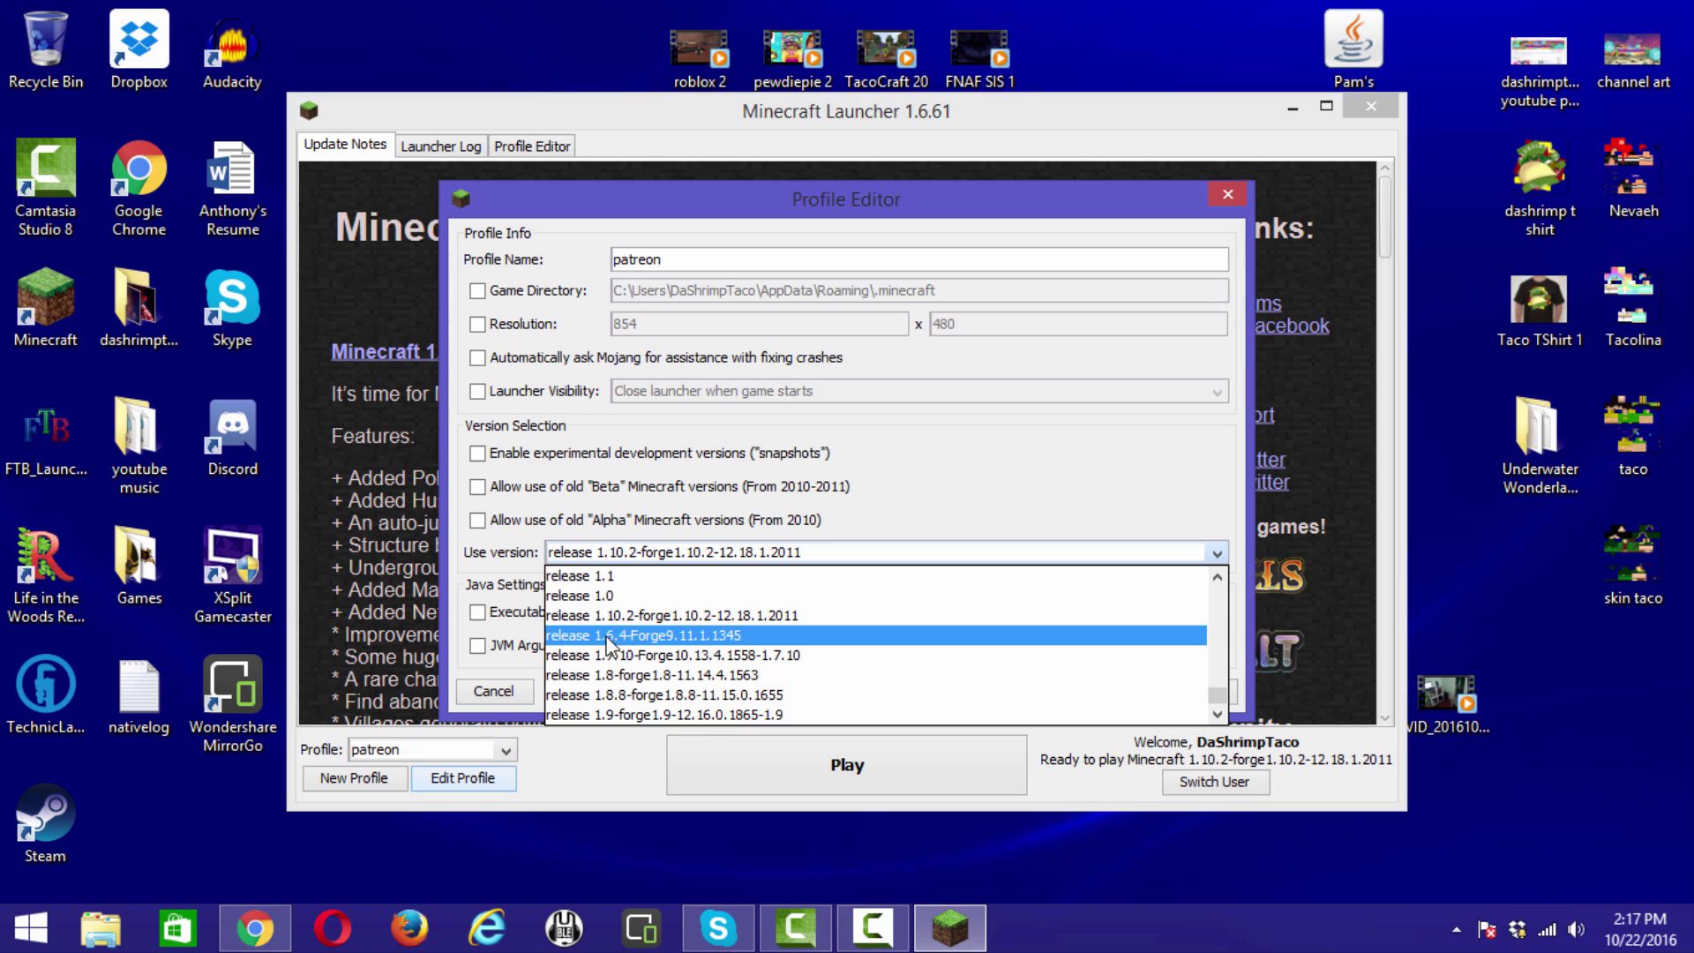
left_click(651, 635)
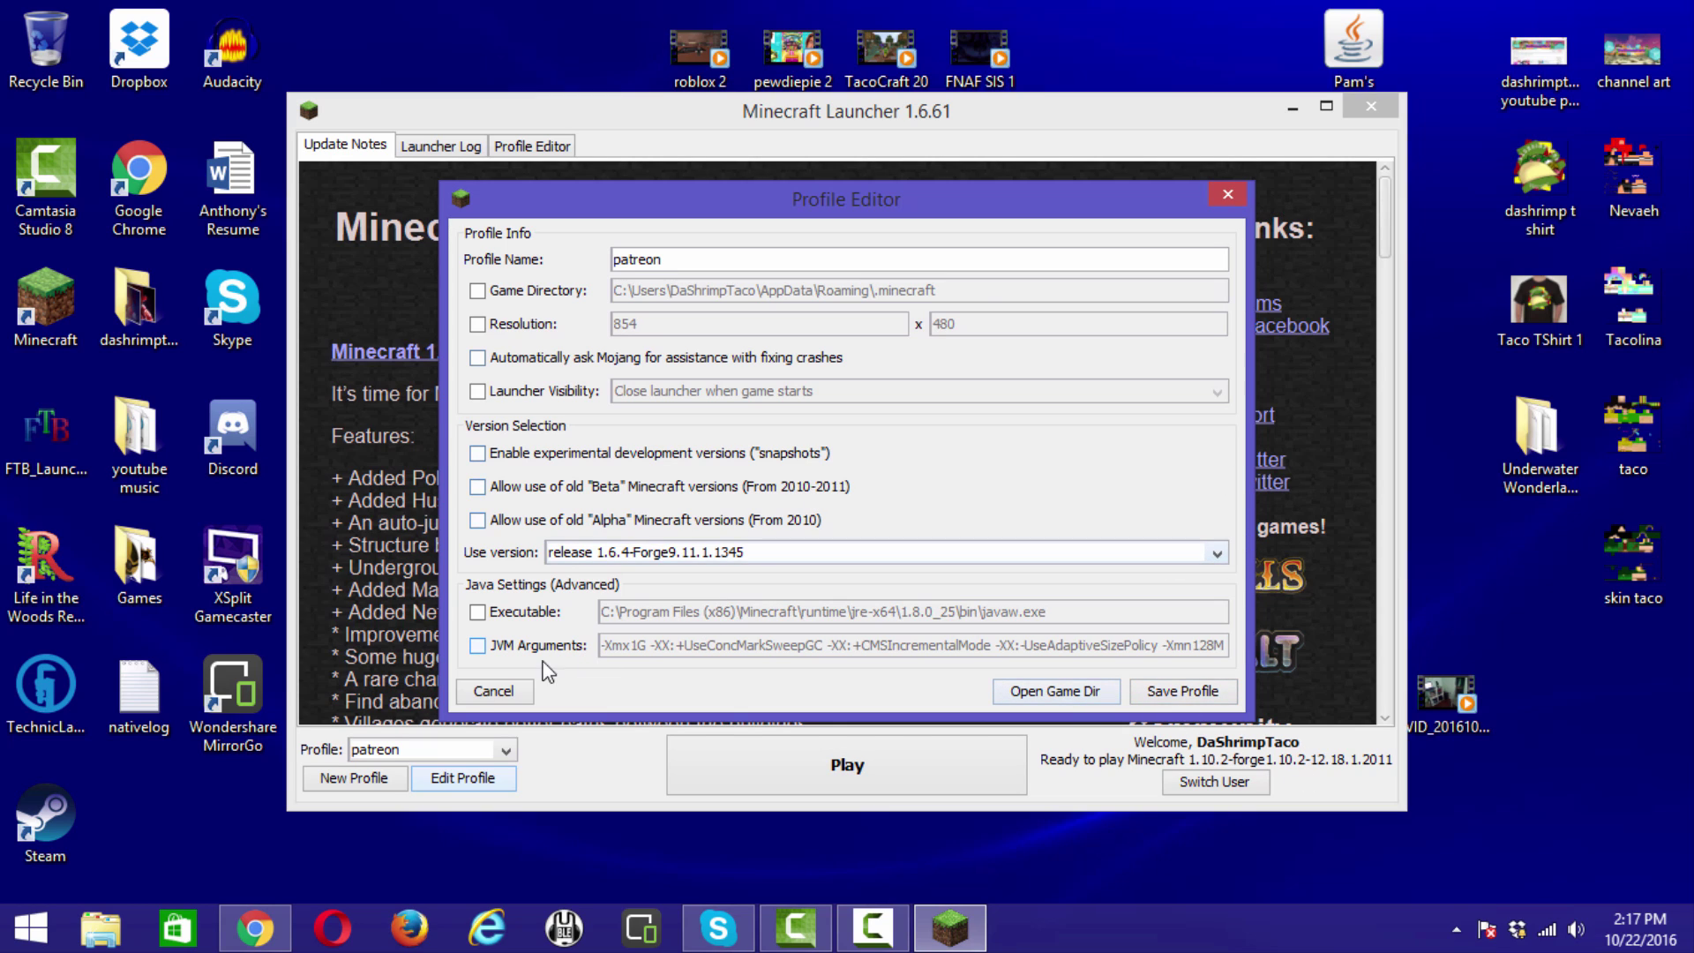
left_click(484, 695)
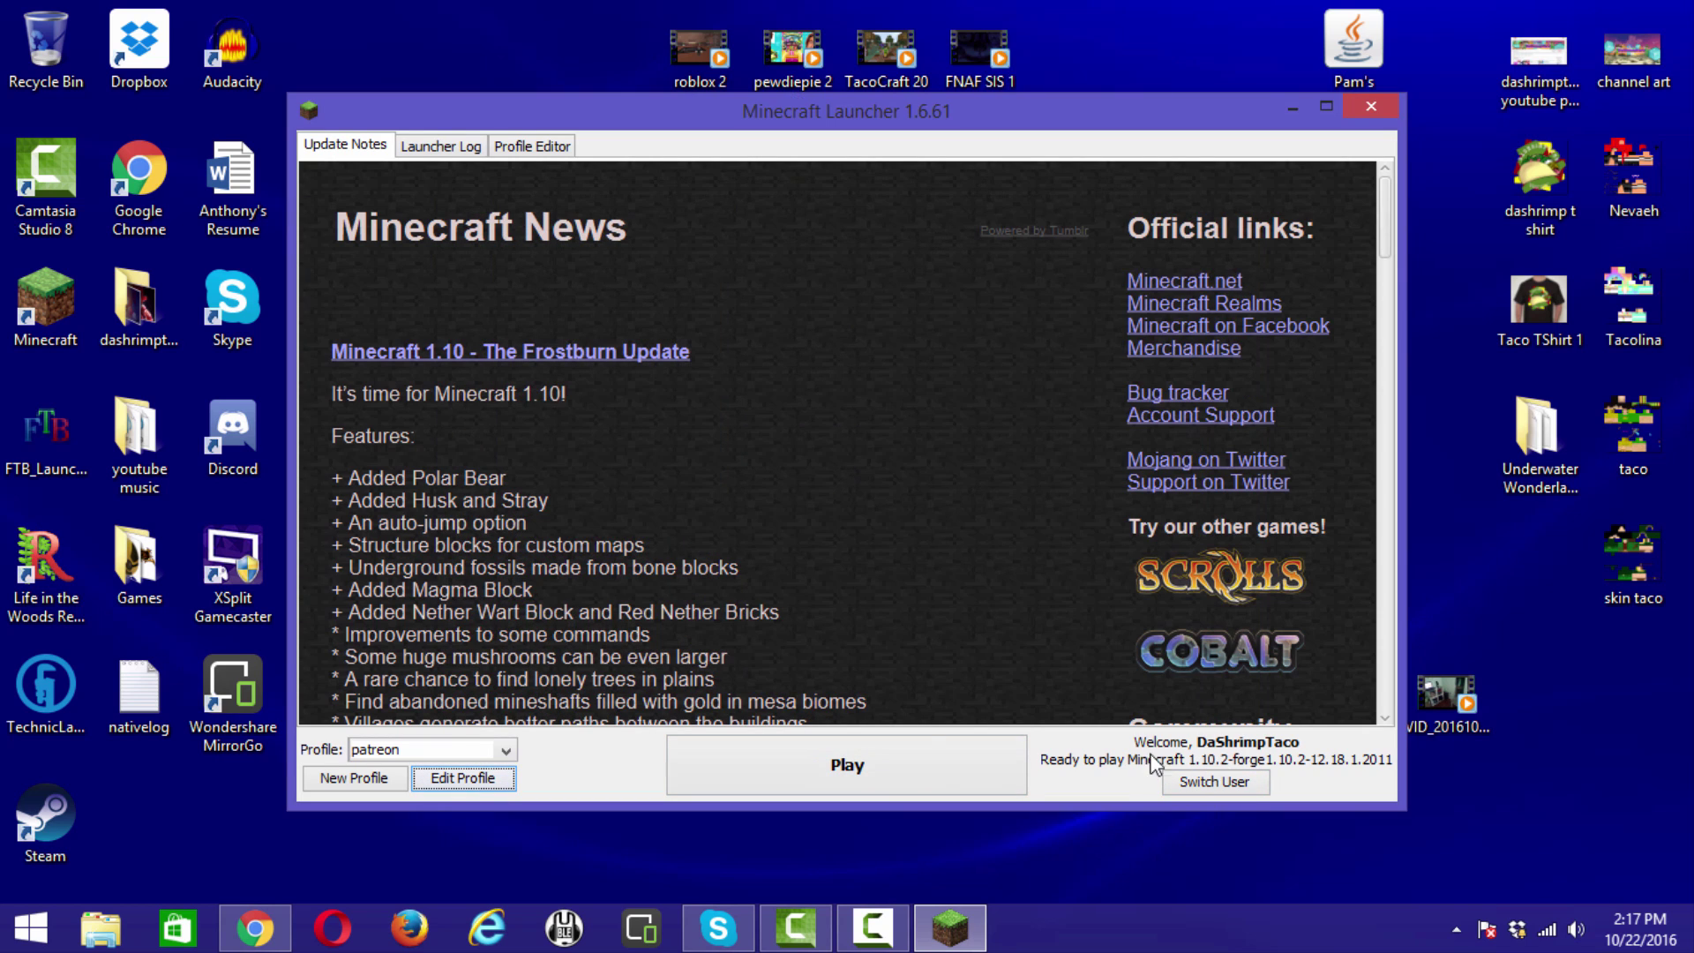
- Launch Minecraft with the patreon profile, check the Forge details on the title screen and close the game
left_click(870, 766)
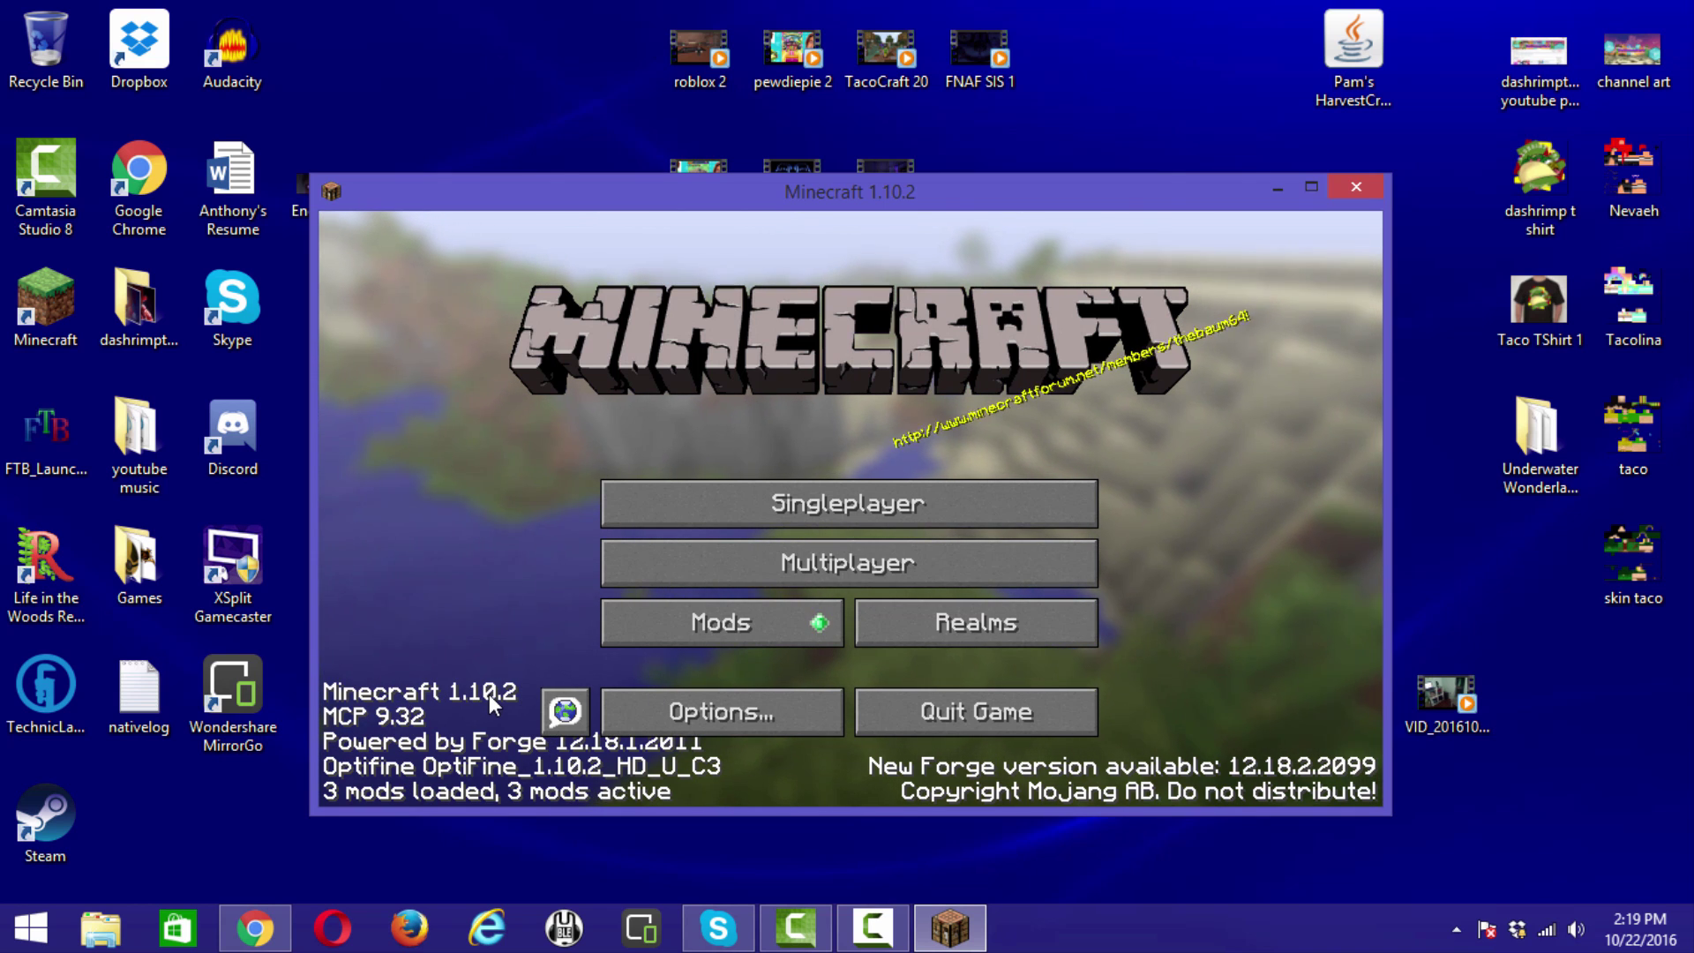
left_click(1357, 189)
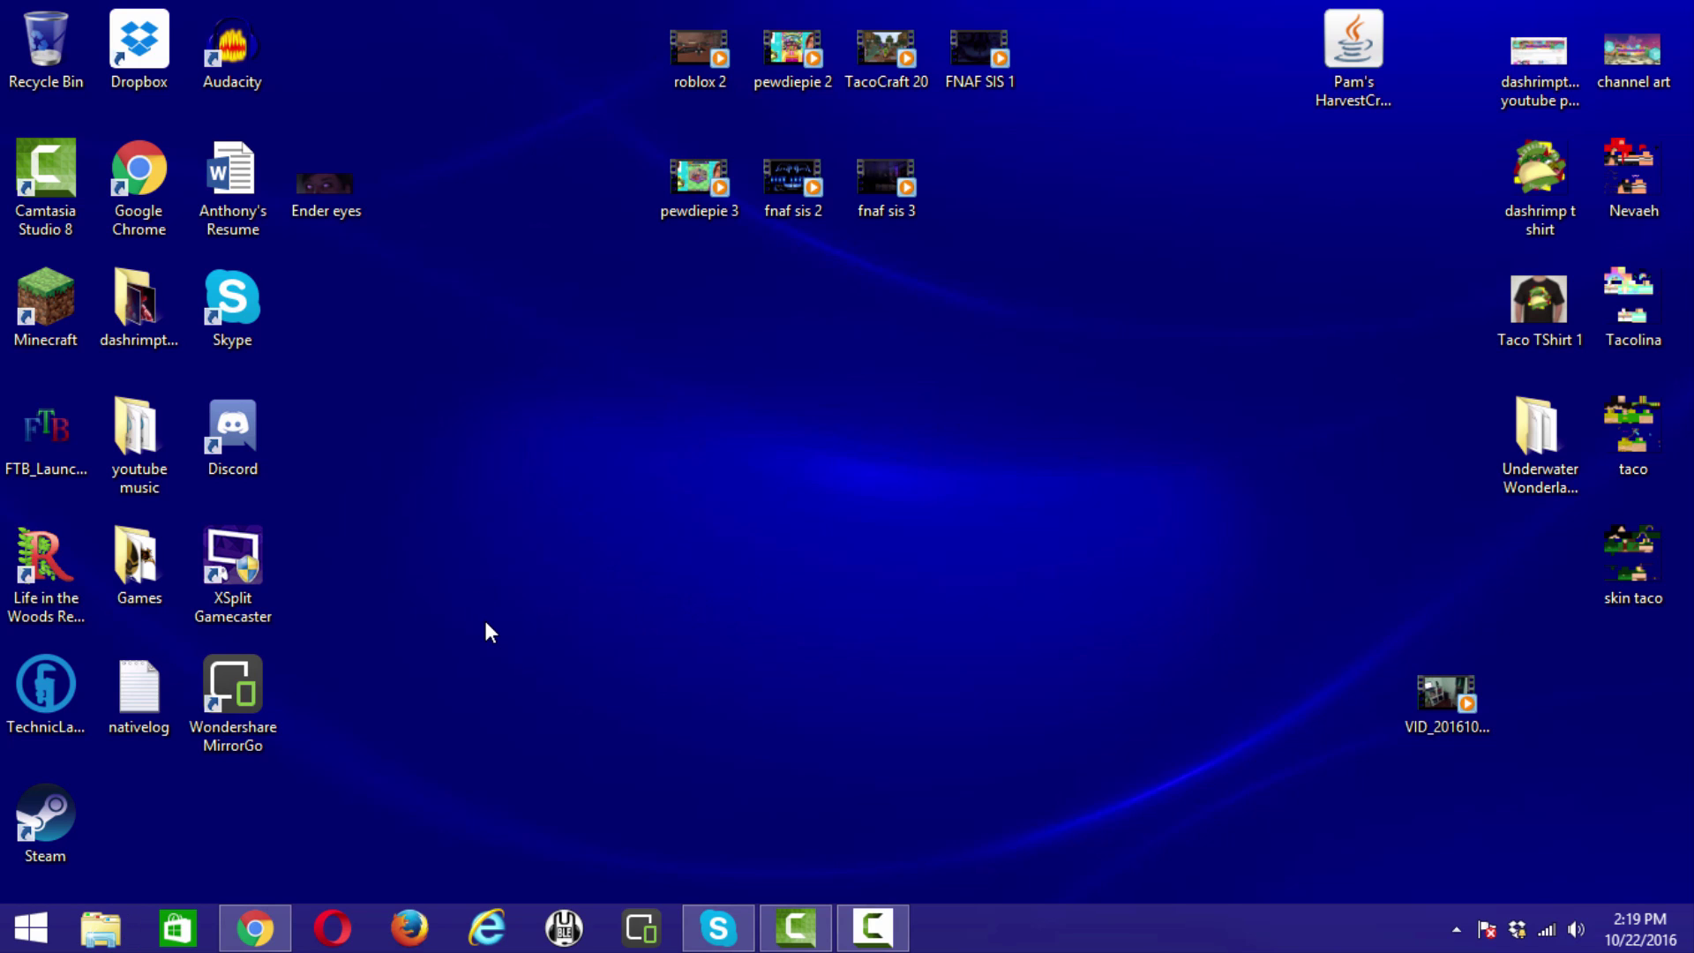
- Open %appdata% in File Explorer and go to the mods folder inside .minecraft
left_click(117, 937)
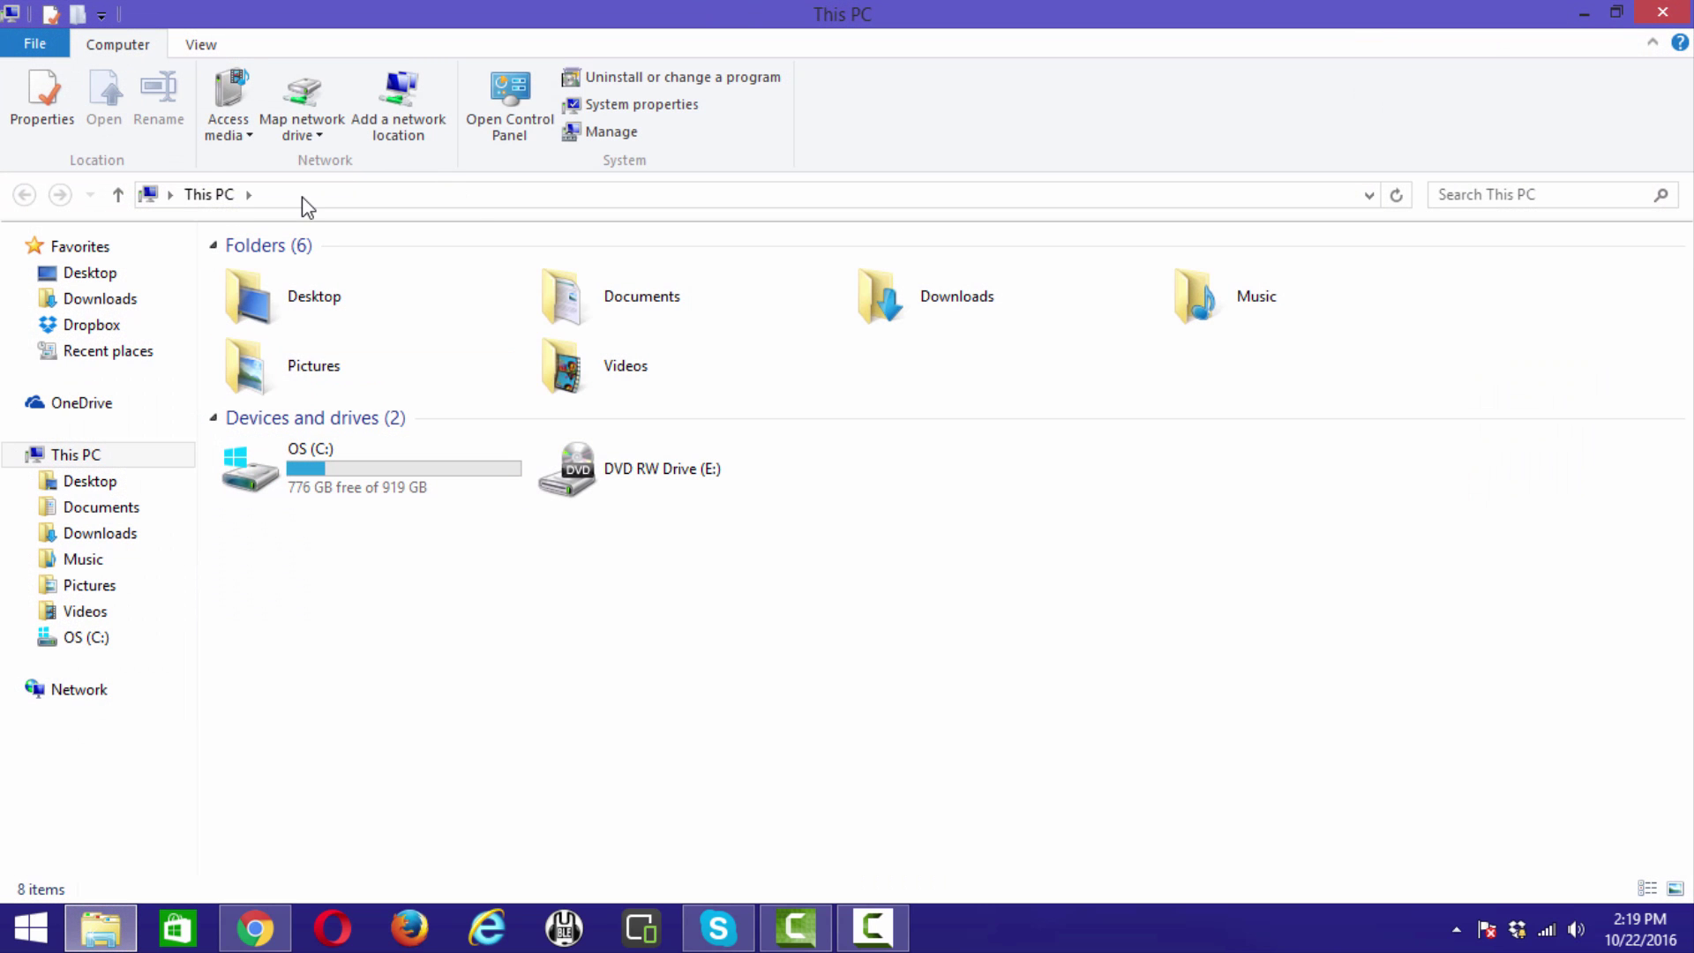
left_click(302, 200)
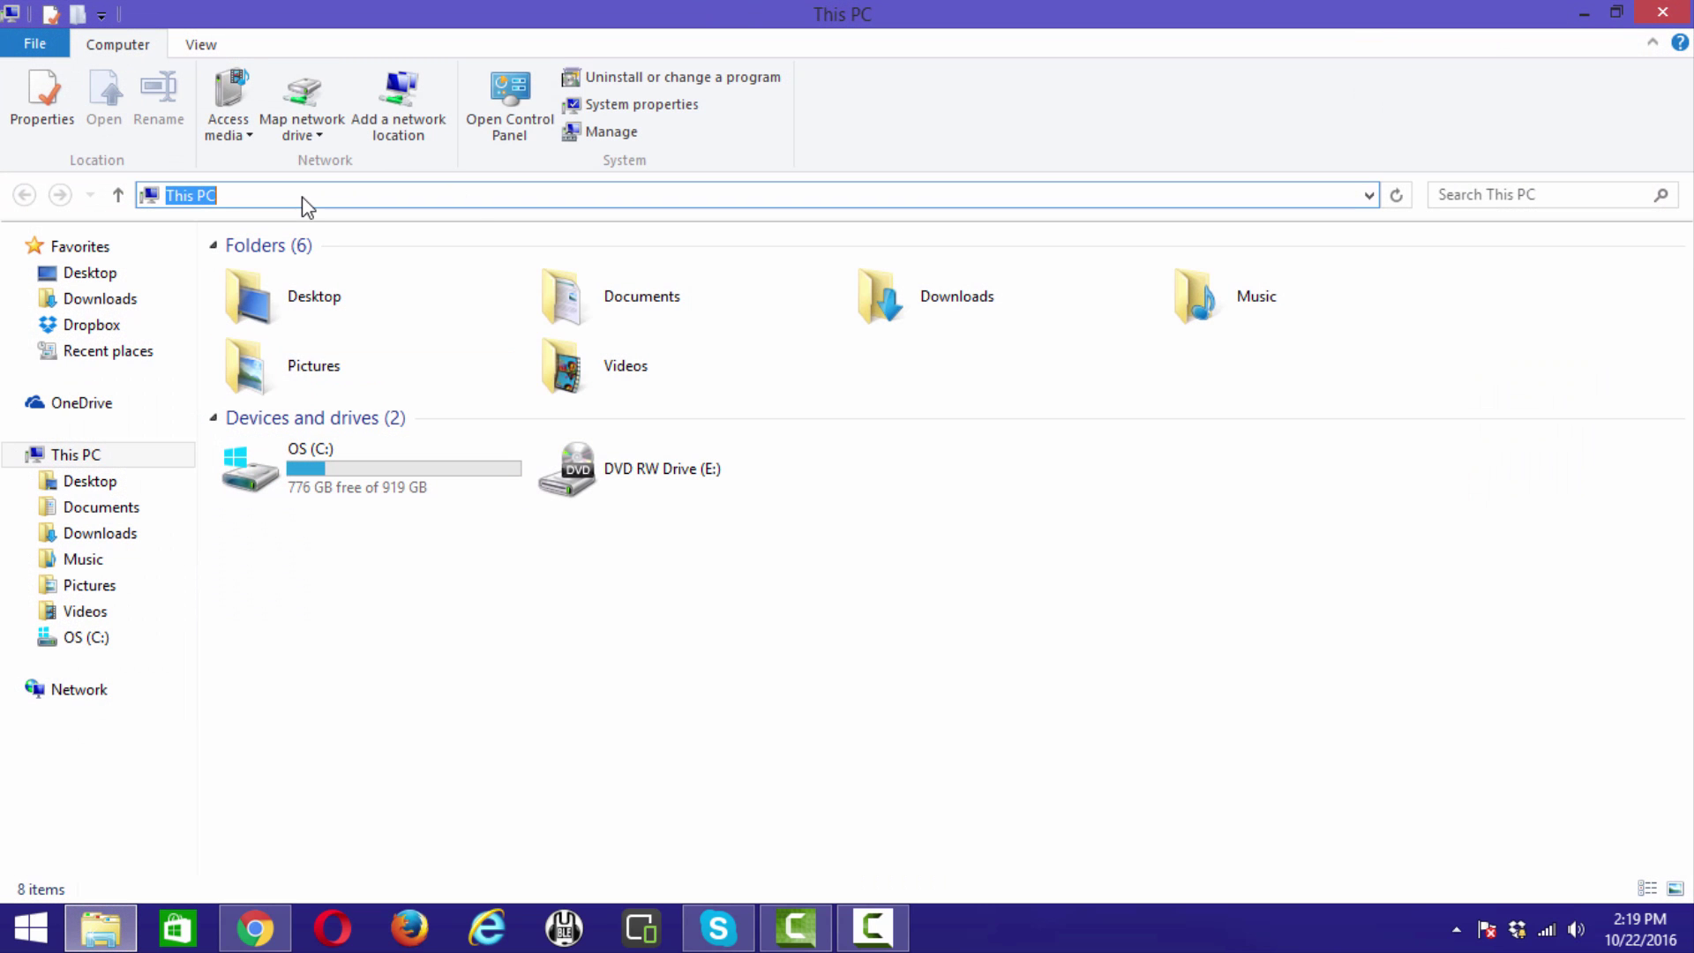
type("ppdata%")
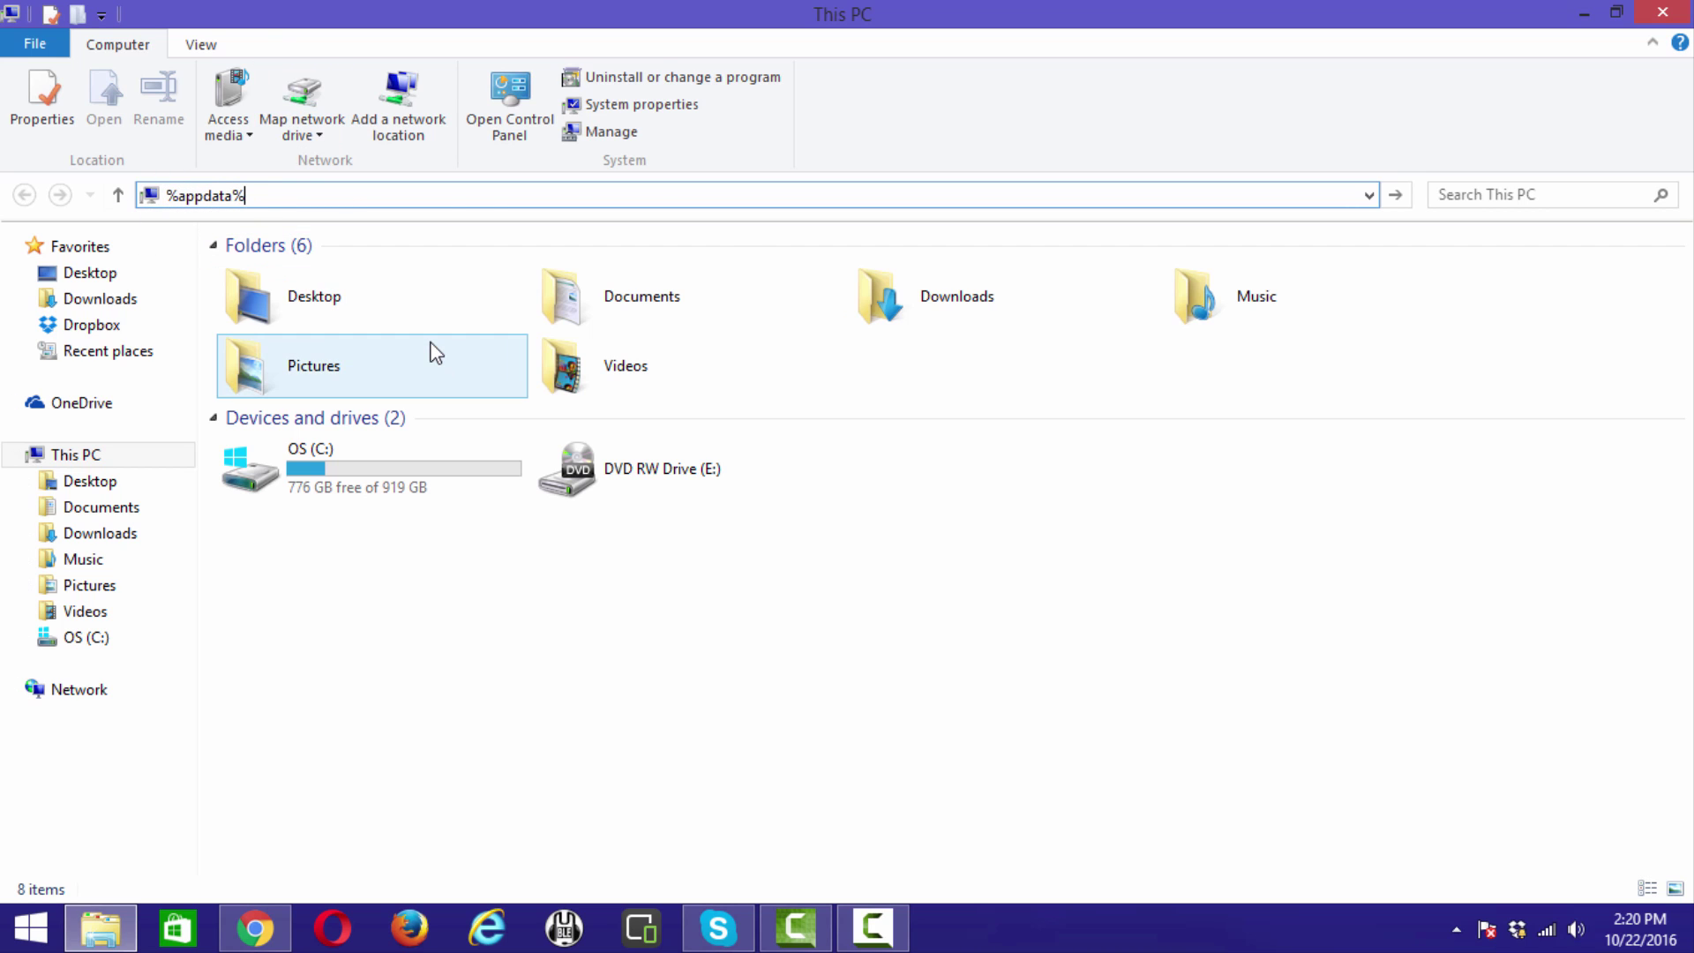
key("Return")
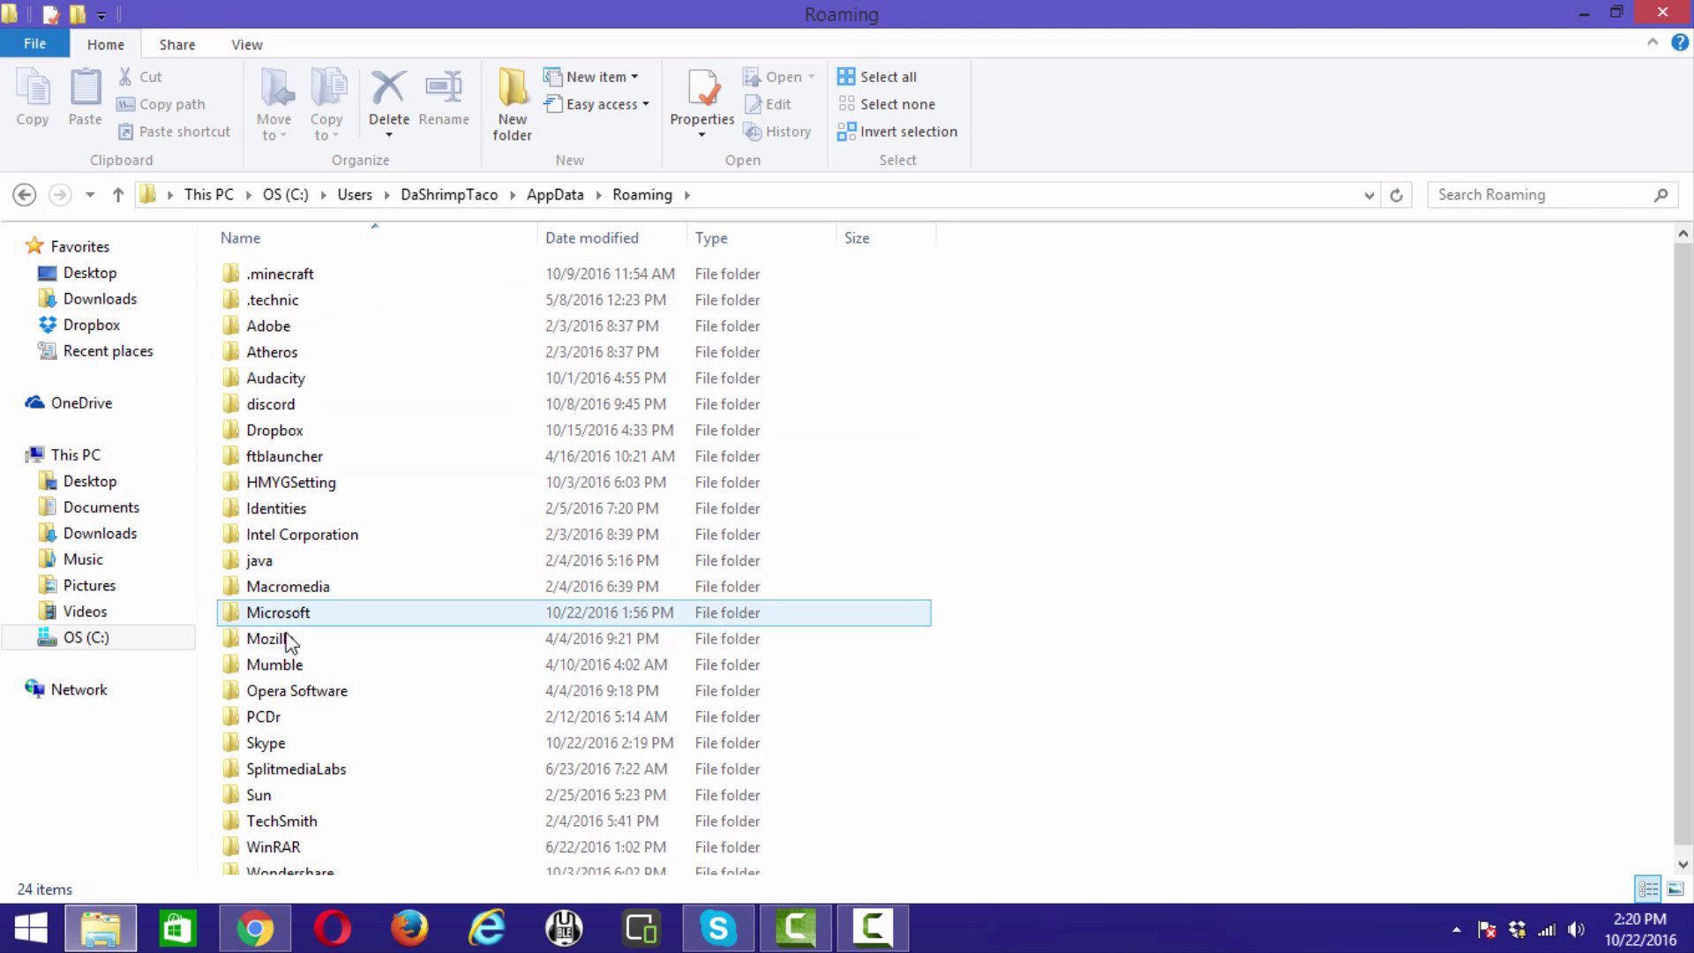
double_click(298, 279)
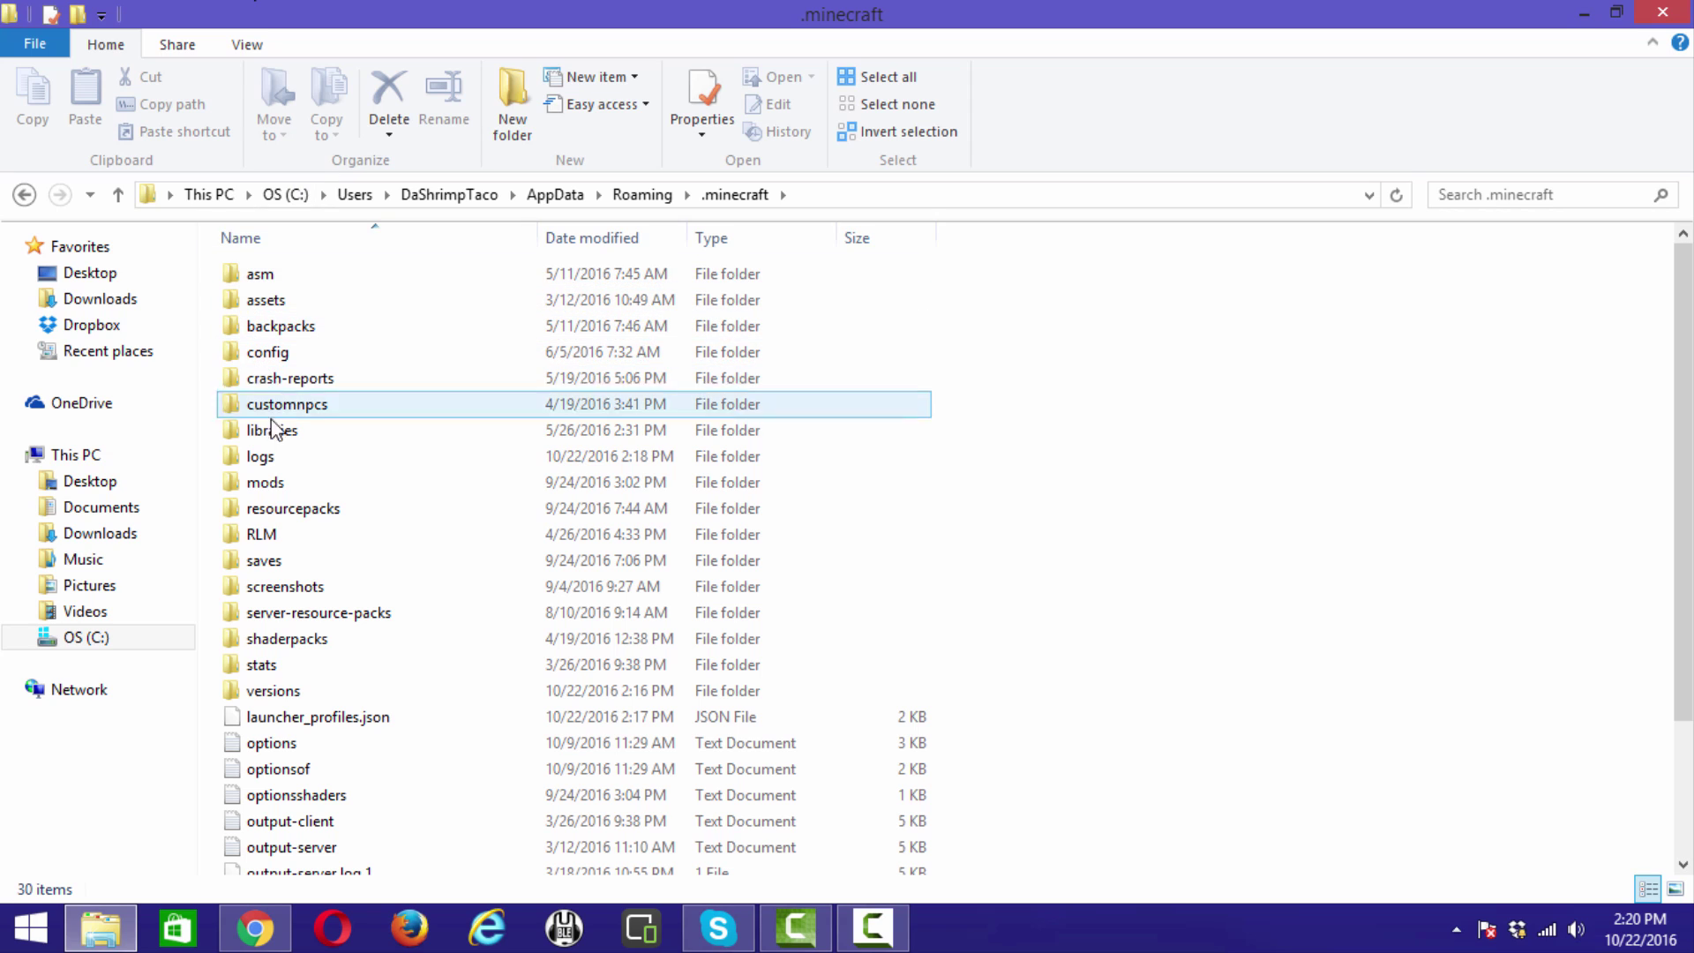
double_click(289, 488)
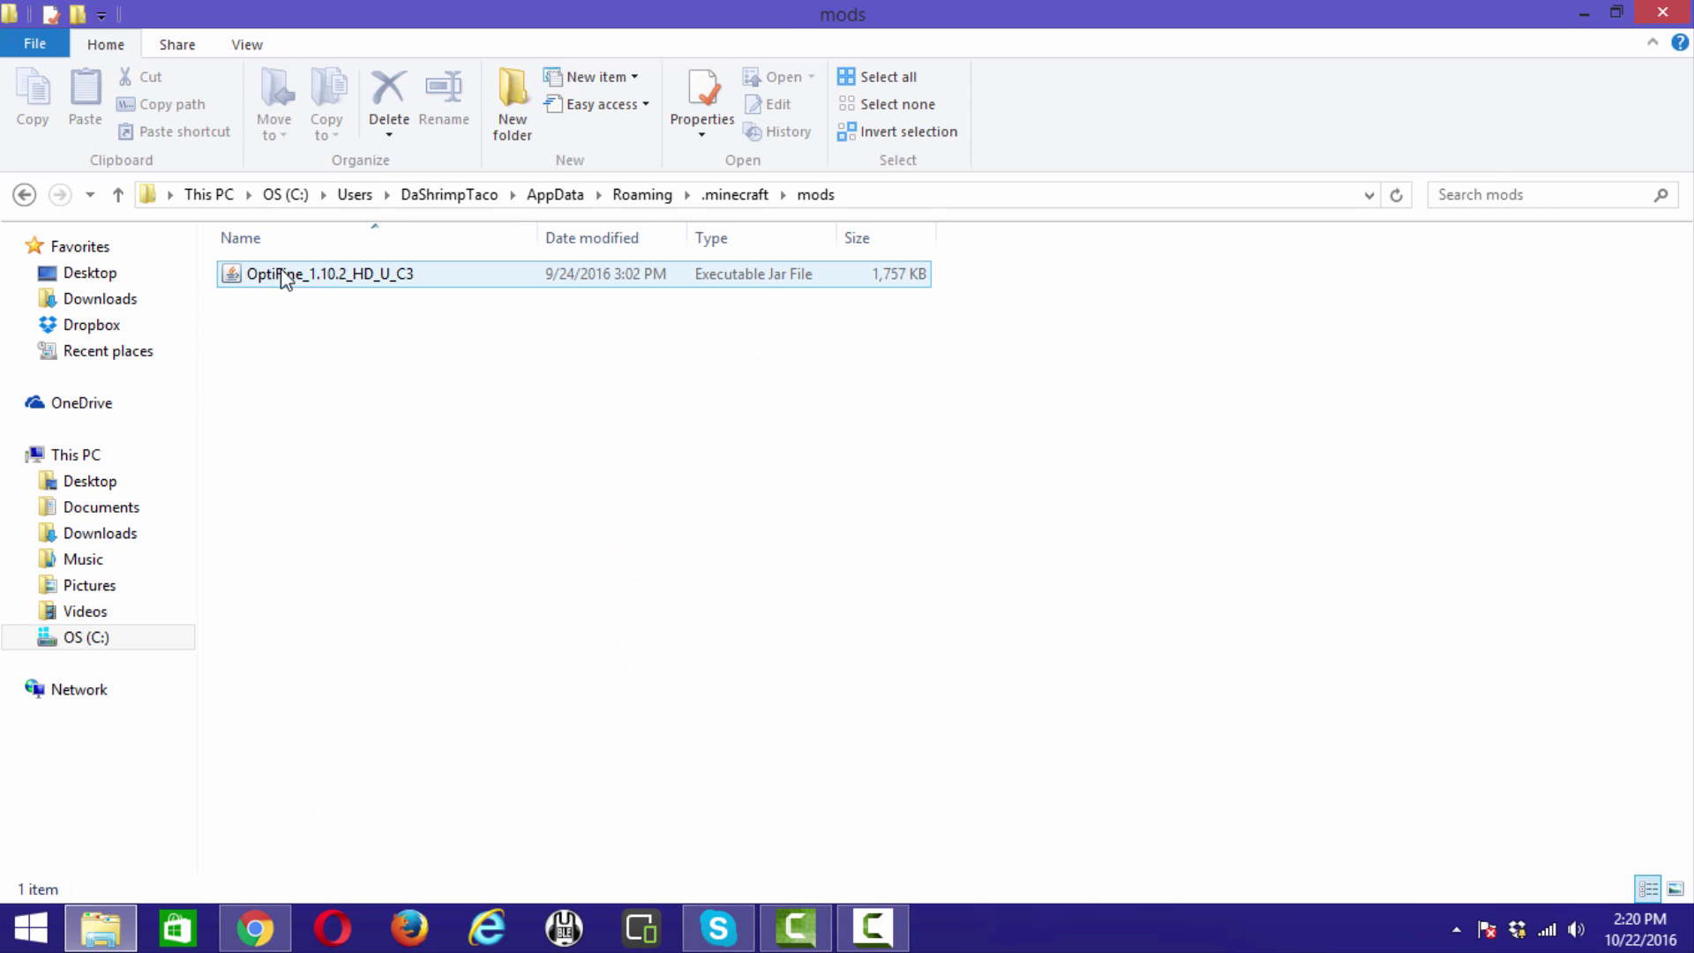
- Move the Pam's HarvestCraft jar from the desktop into .minecraft's mods folder, using a smaller folder window, and close the folder
left_click(24, 194)
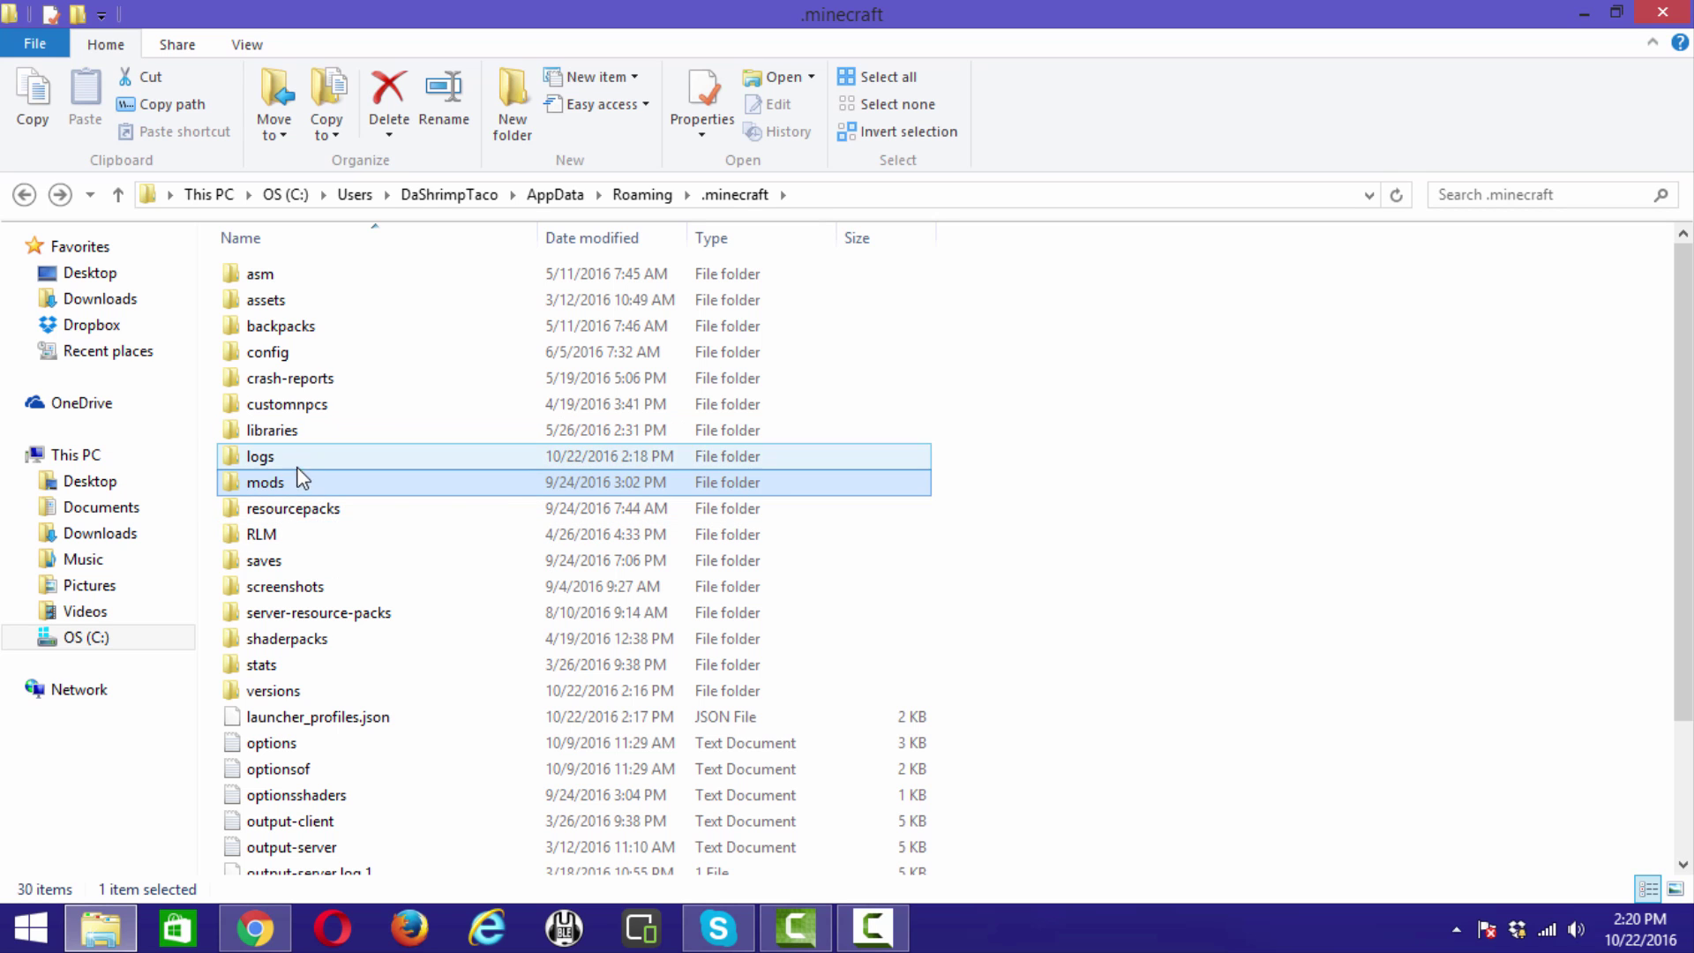
left_click(1618, 25)
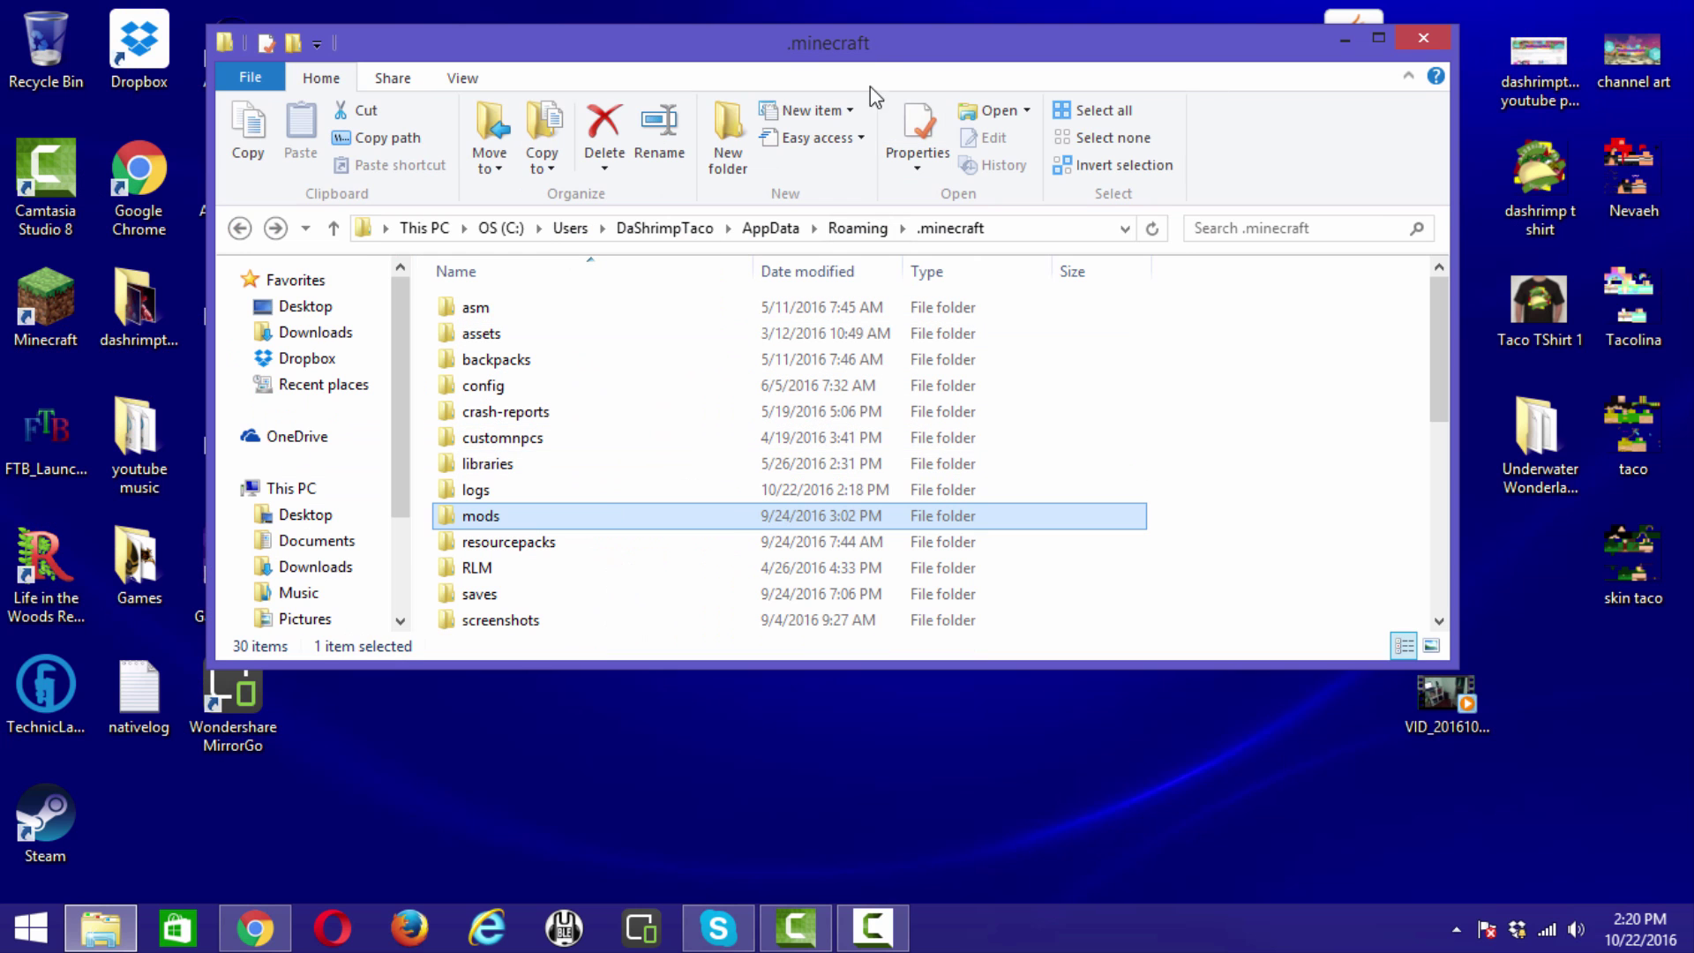
mouse_move(870, 86)
left_mouse_down()
mouse_move(860, 476)
mouse_move(861, 89)
left_mouse_up()
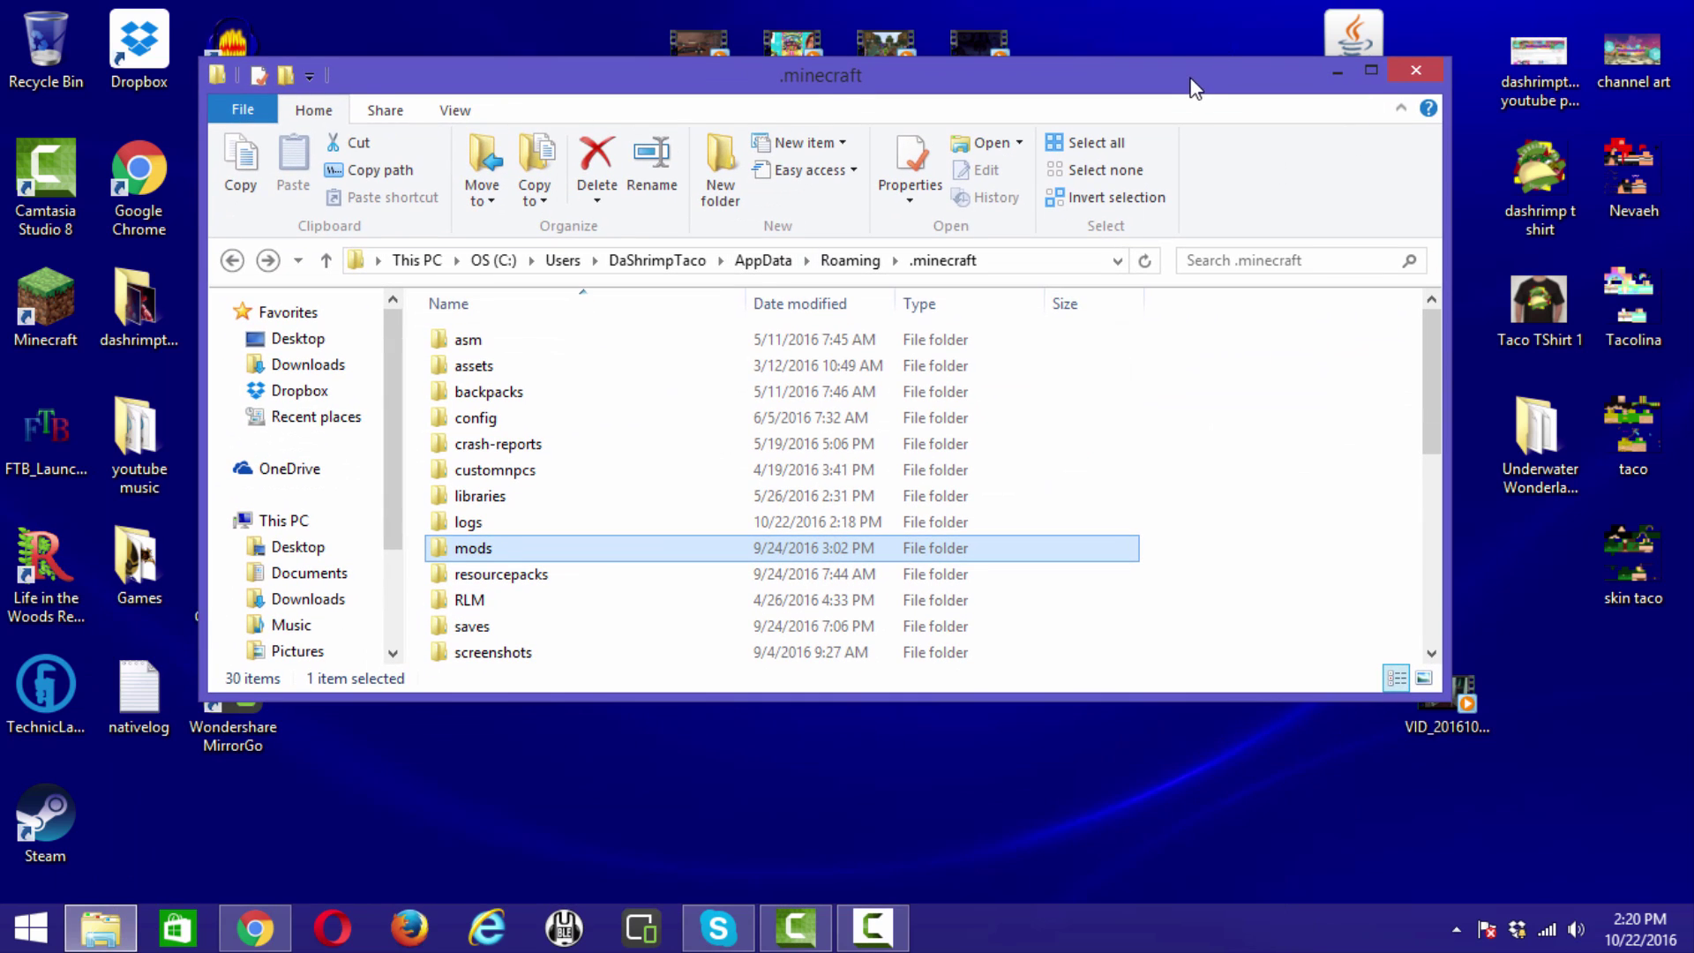
left_click_drag(1182, 93, 1141, 83)
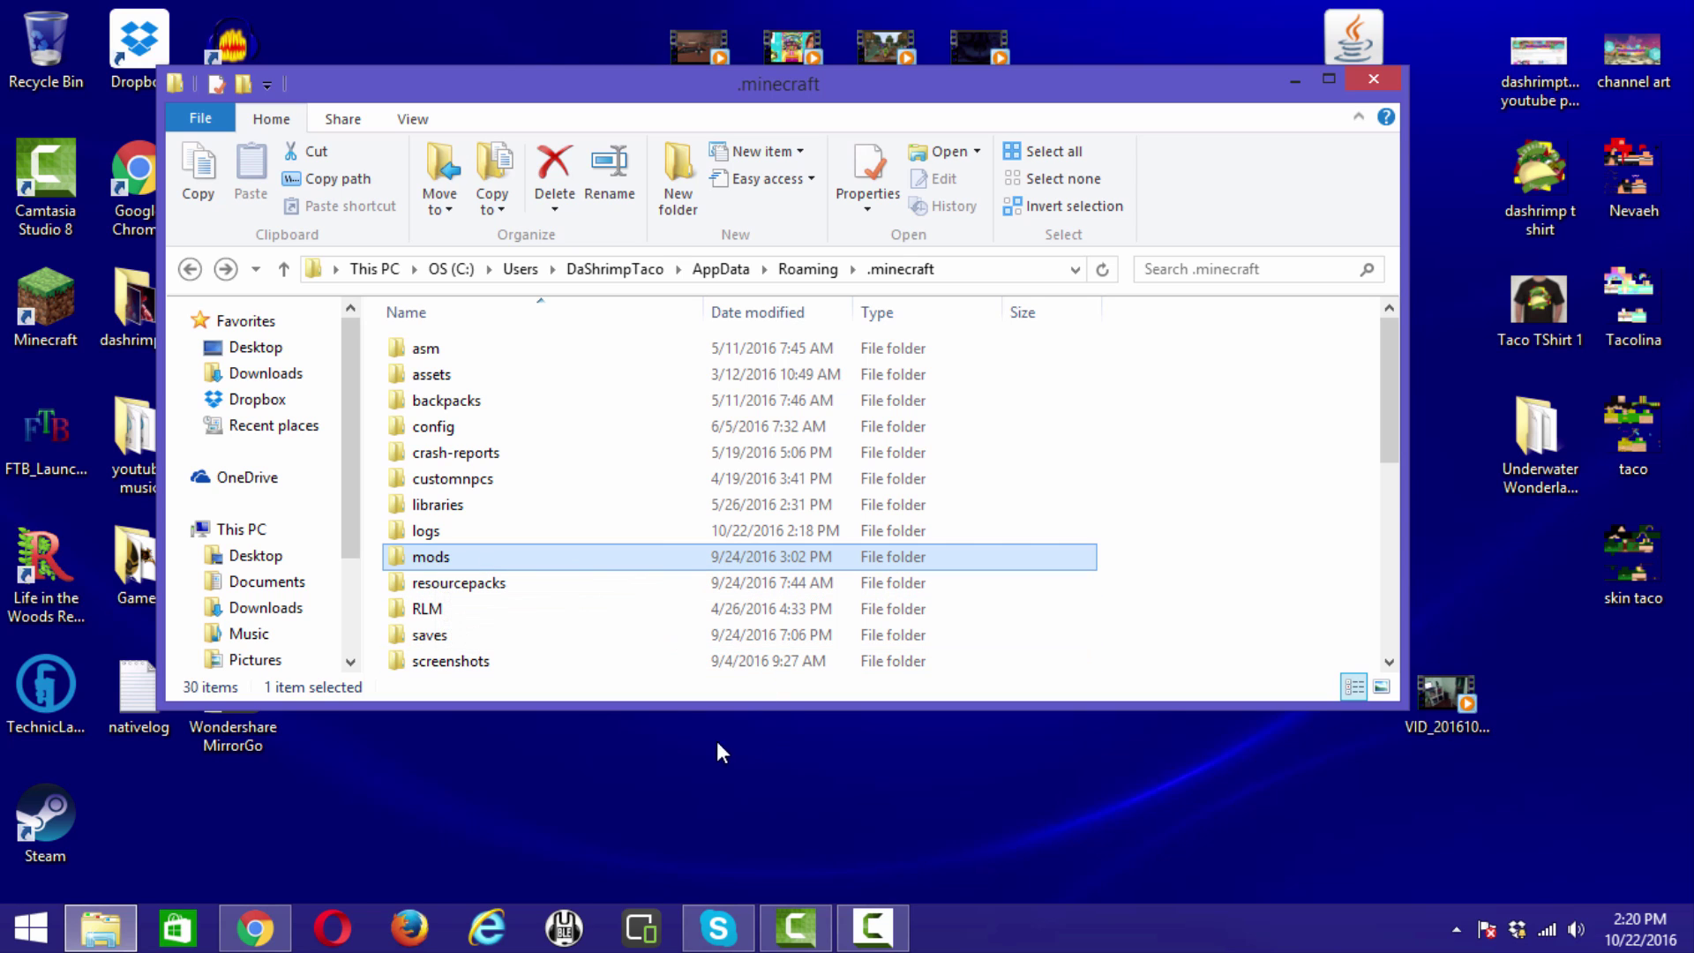
double_click(456, 568)
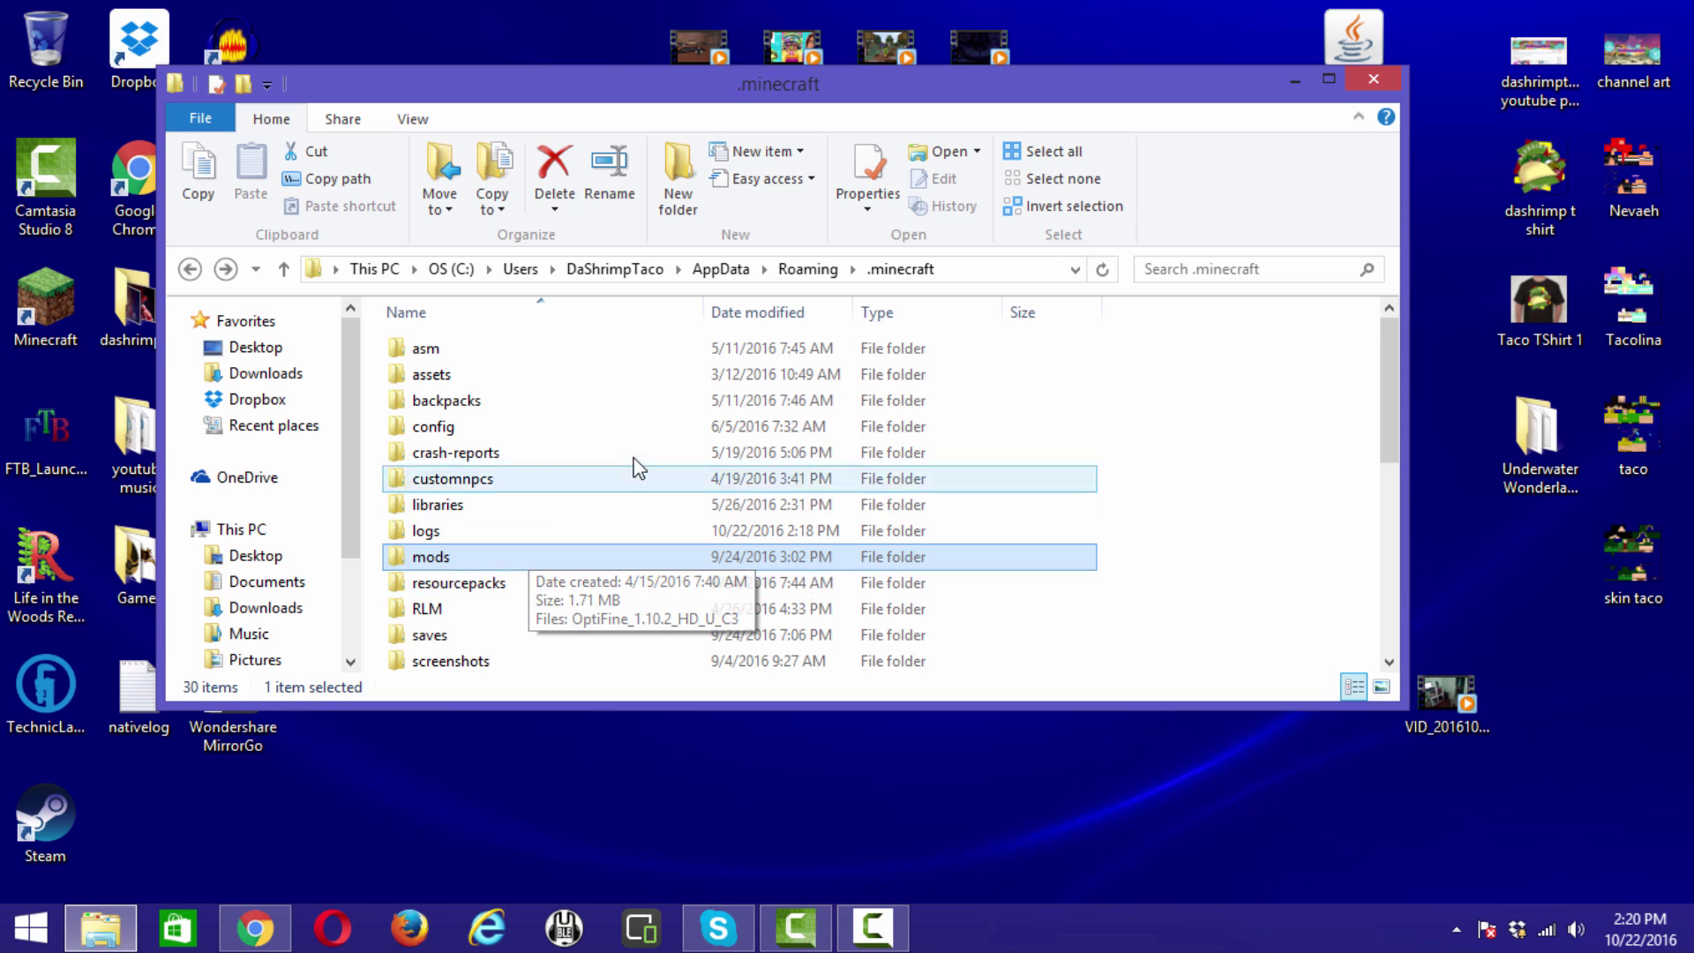
double_click(447, 564)
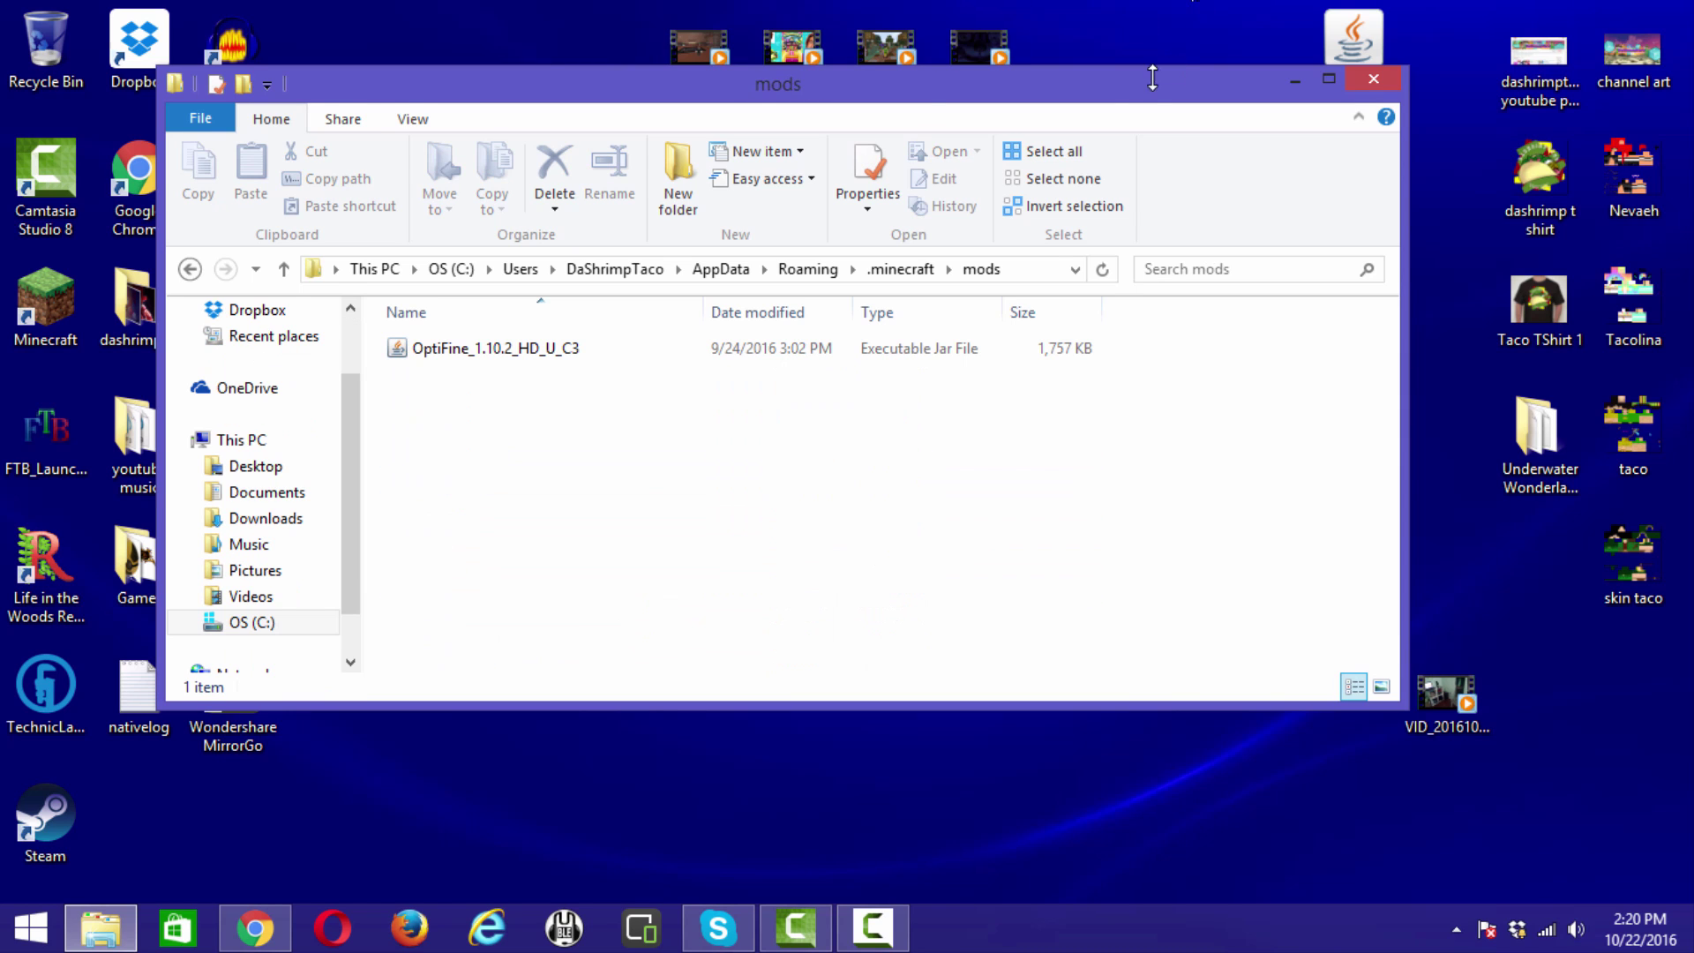
left_click_drag(1152, 80, 1027, 164)
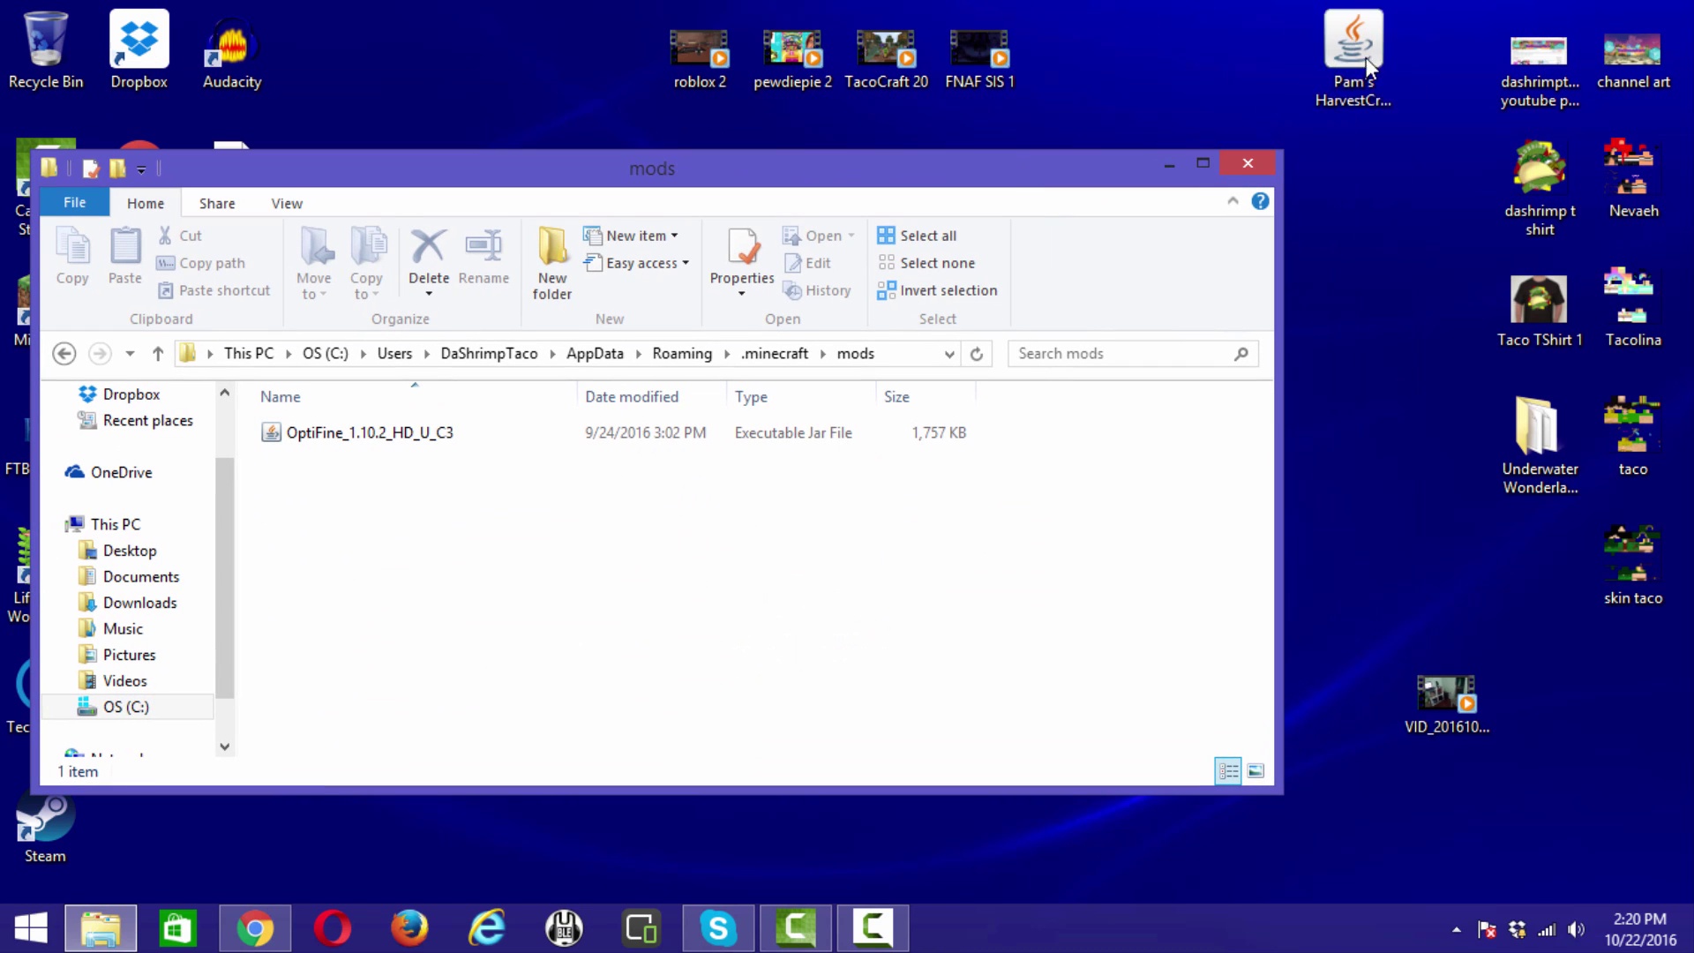
left_click_drag(1367, 67, 364, 533)
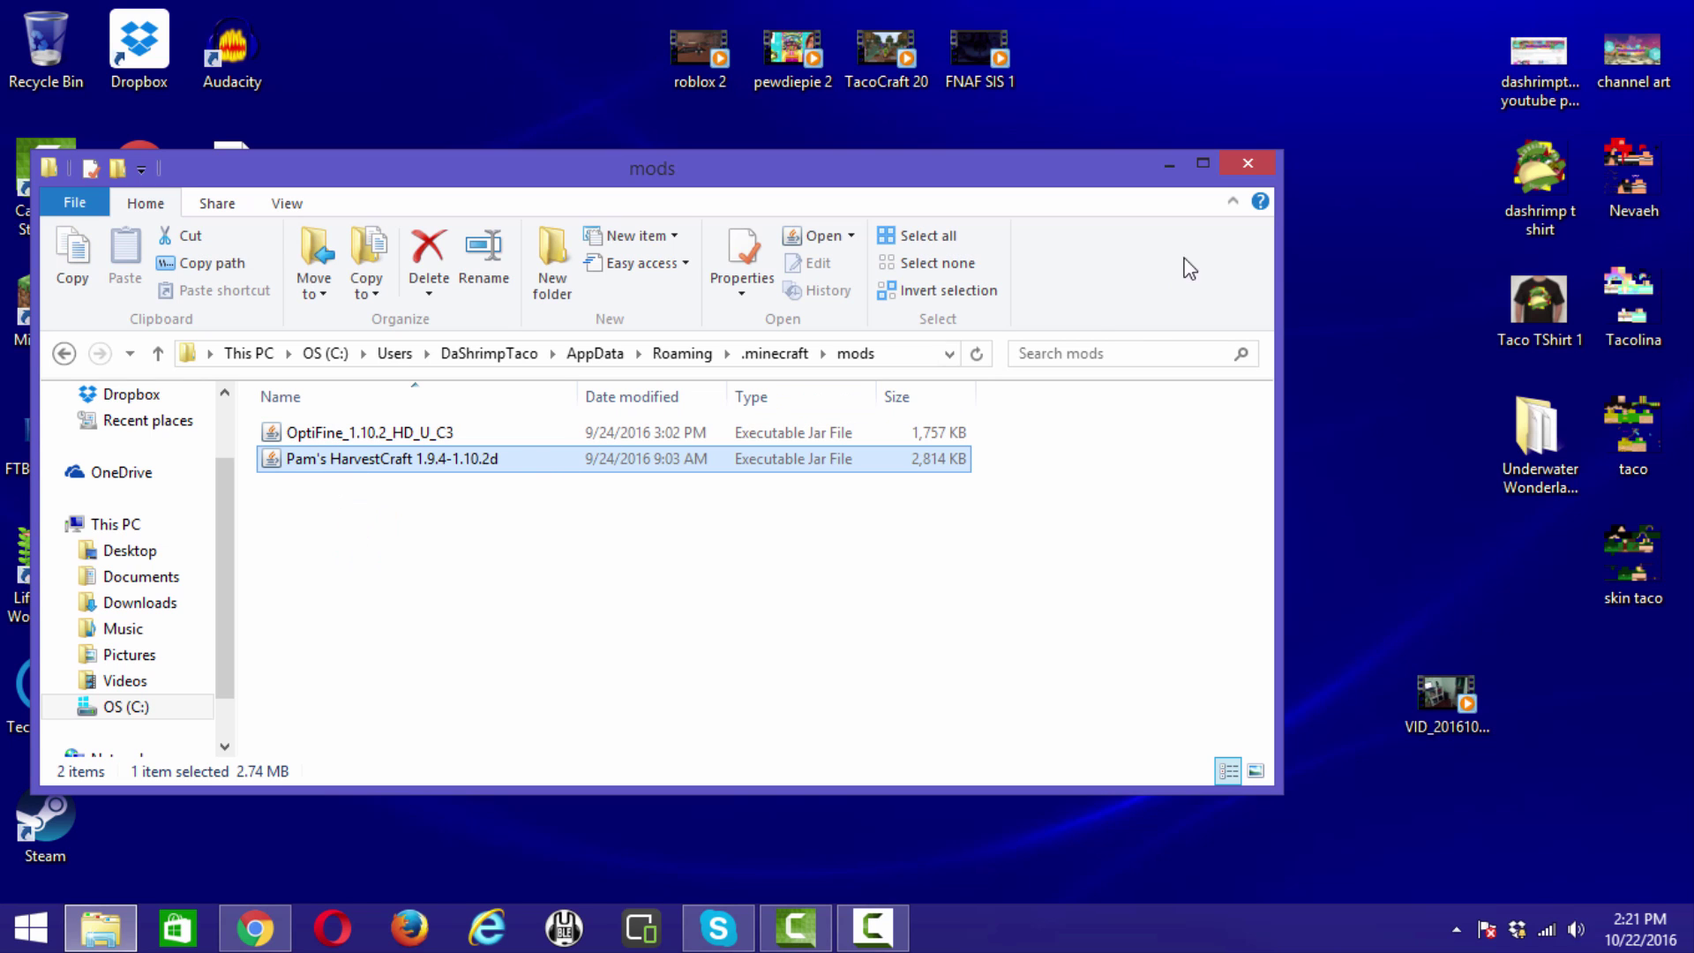
left_click(1236, 167)
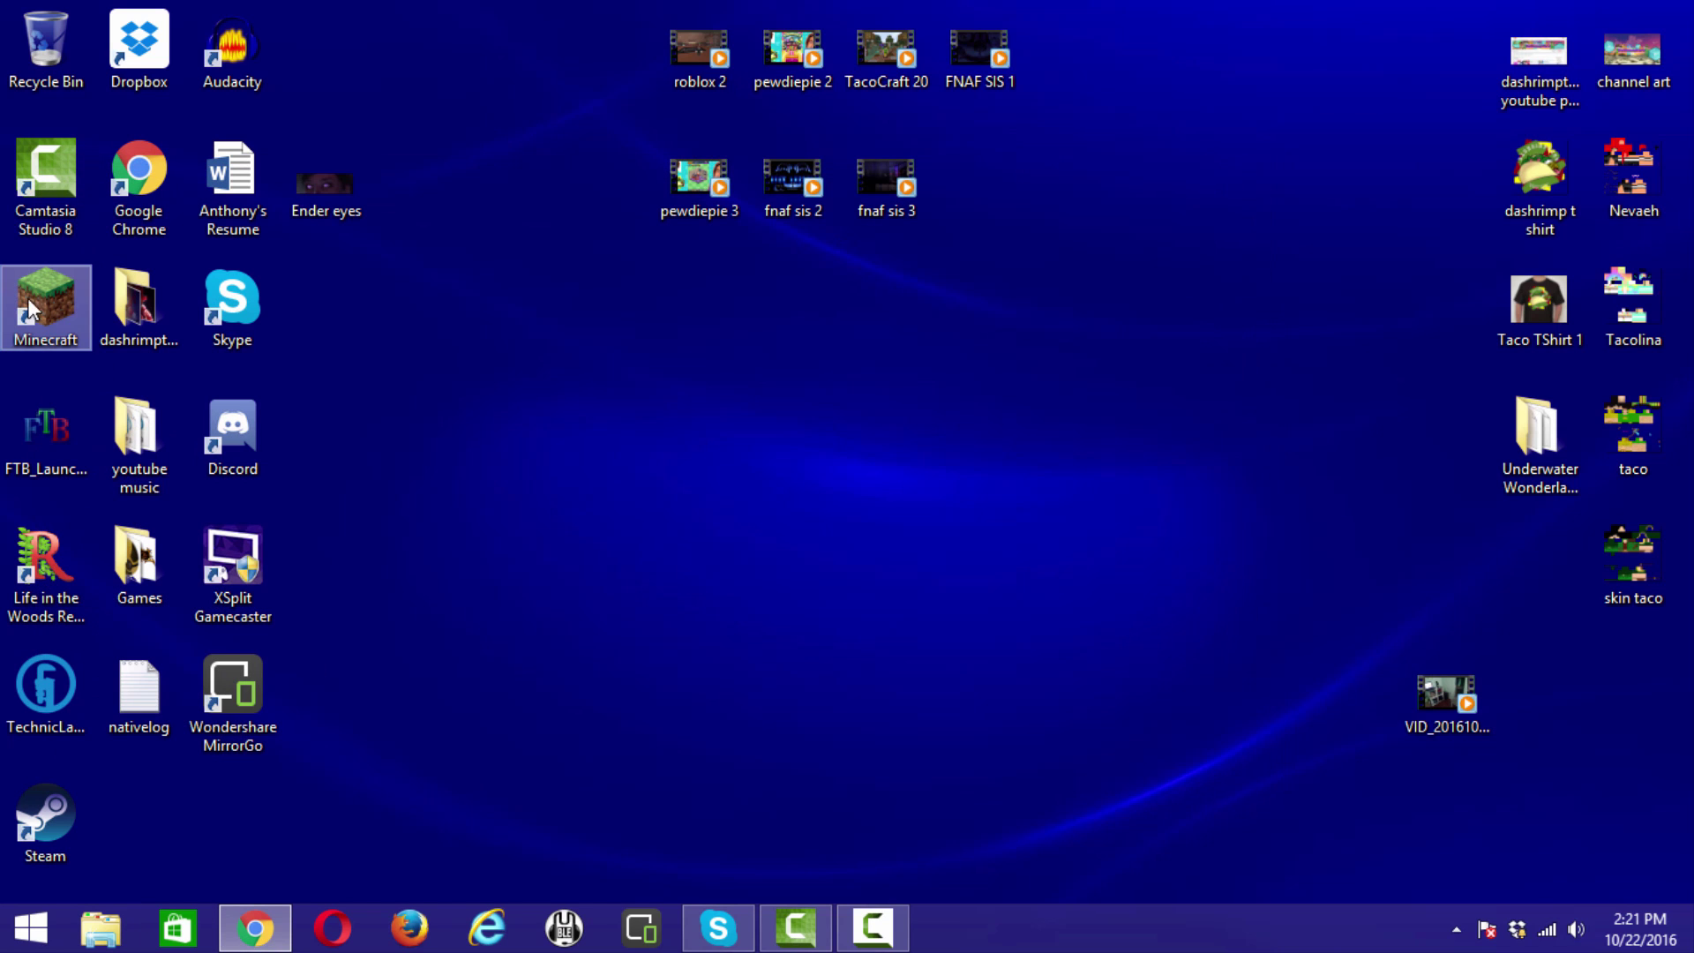
- Launch Minecraft again with the patreon profile, then enlarge and reposition the game window
double_click(46, 309)
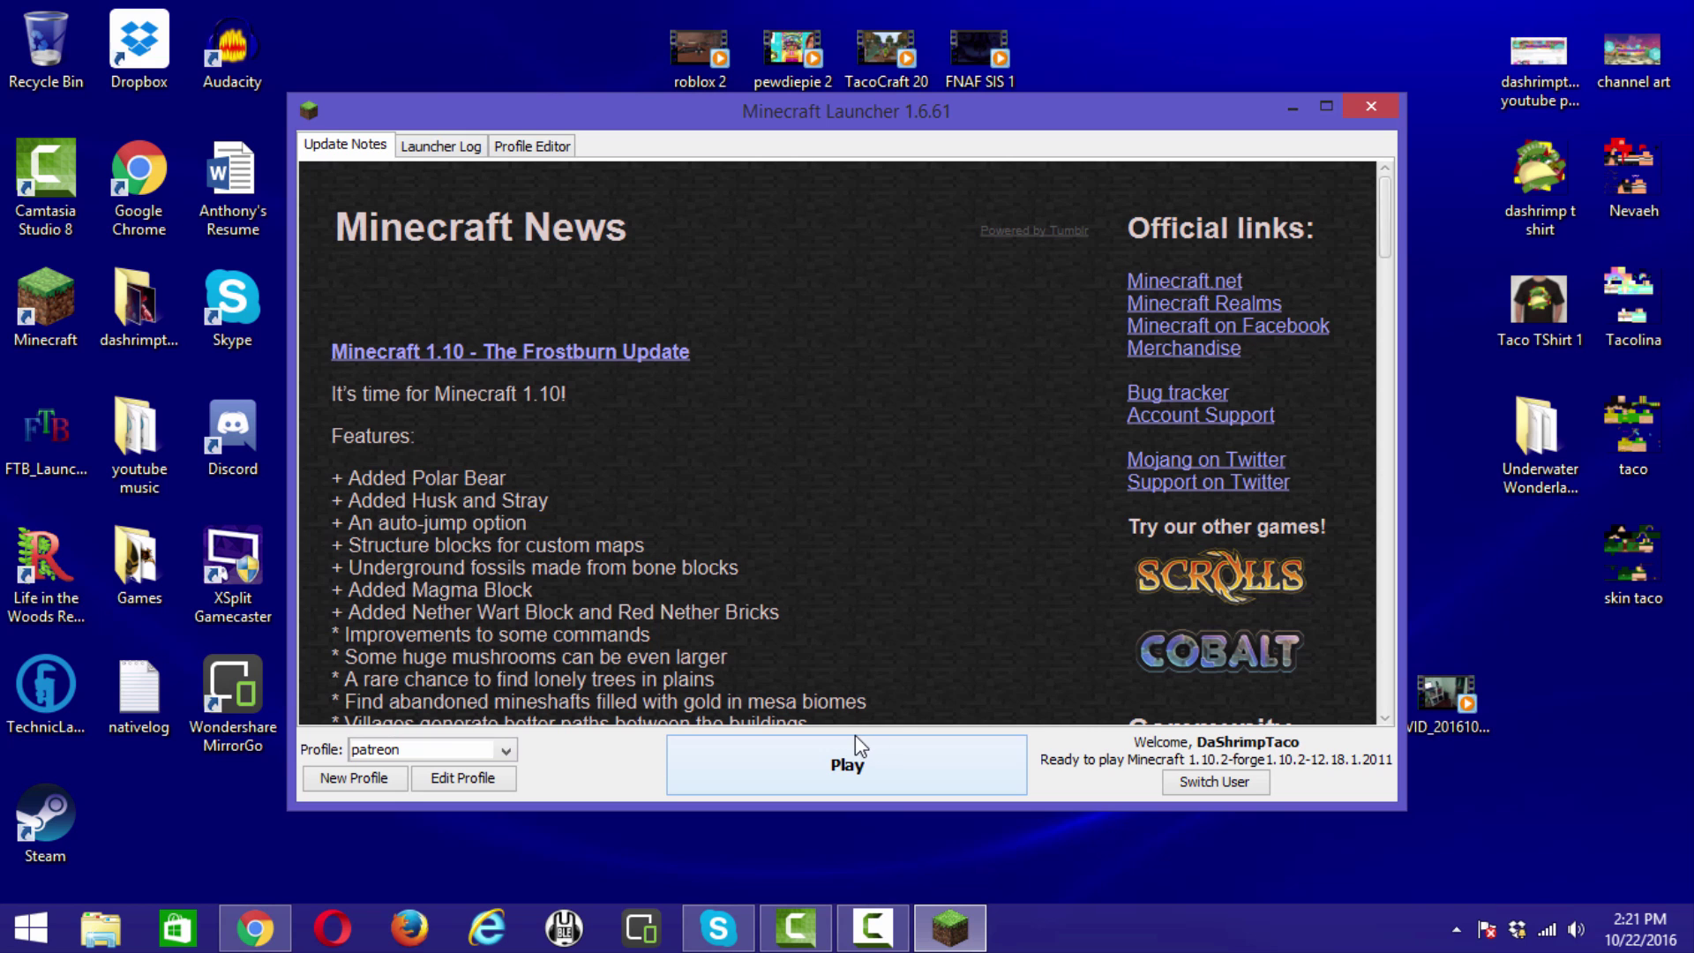
left_click(849, 765)
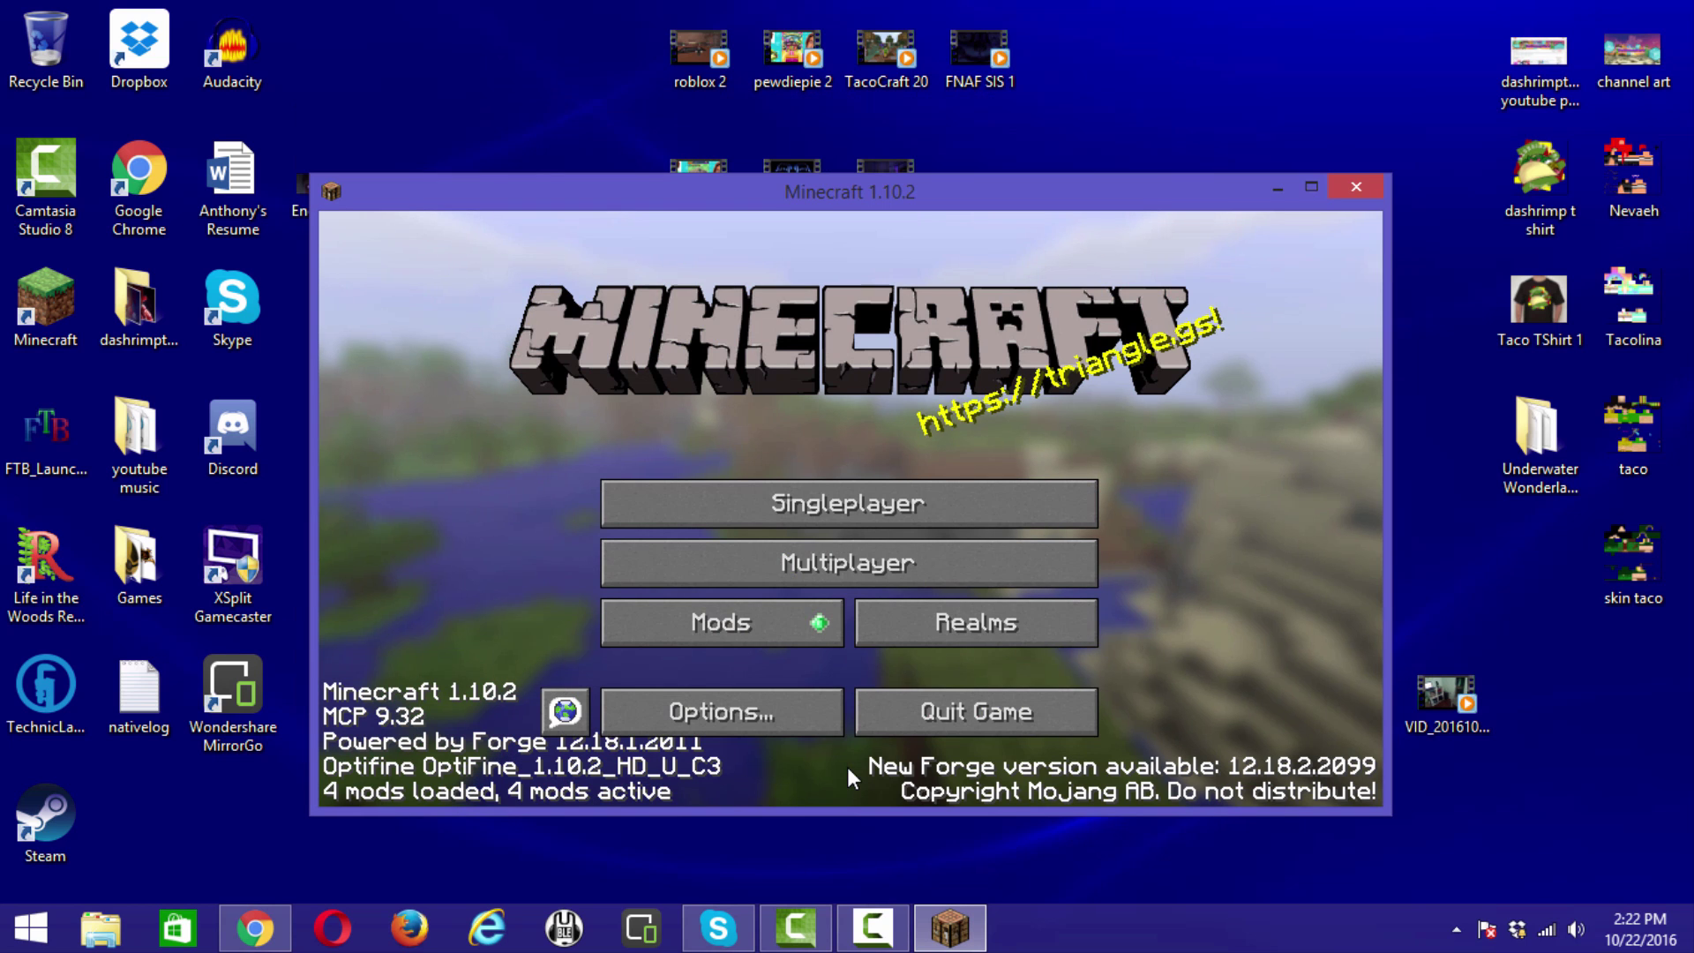
left_click_drag(900, 199, 838, 114)
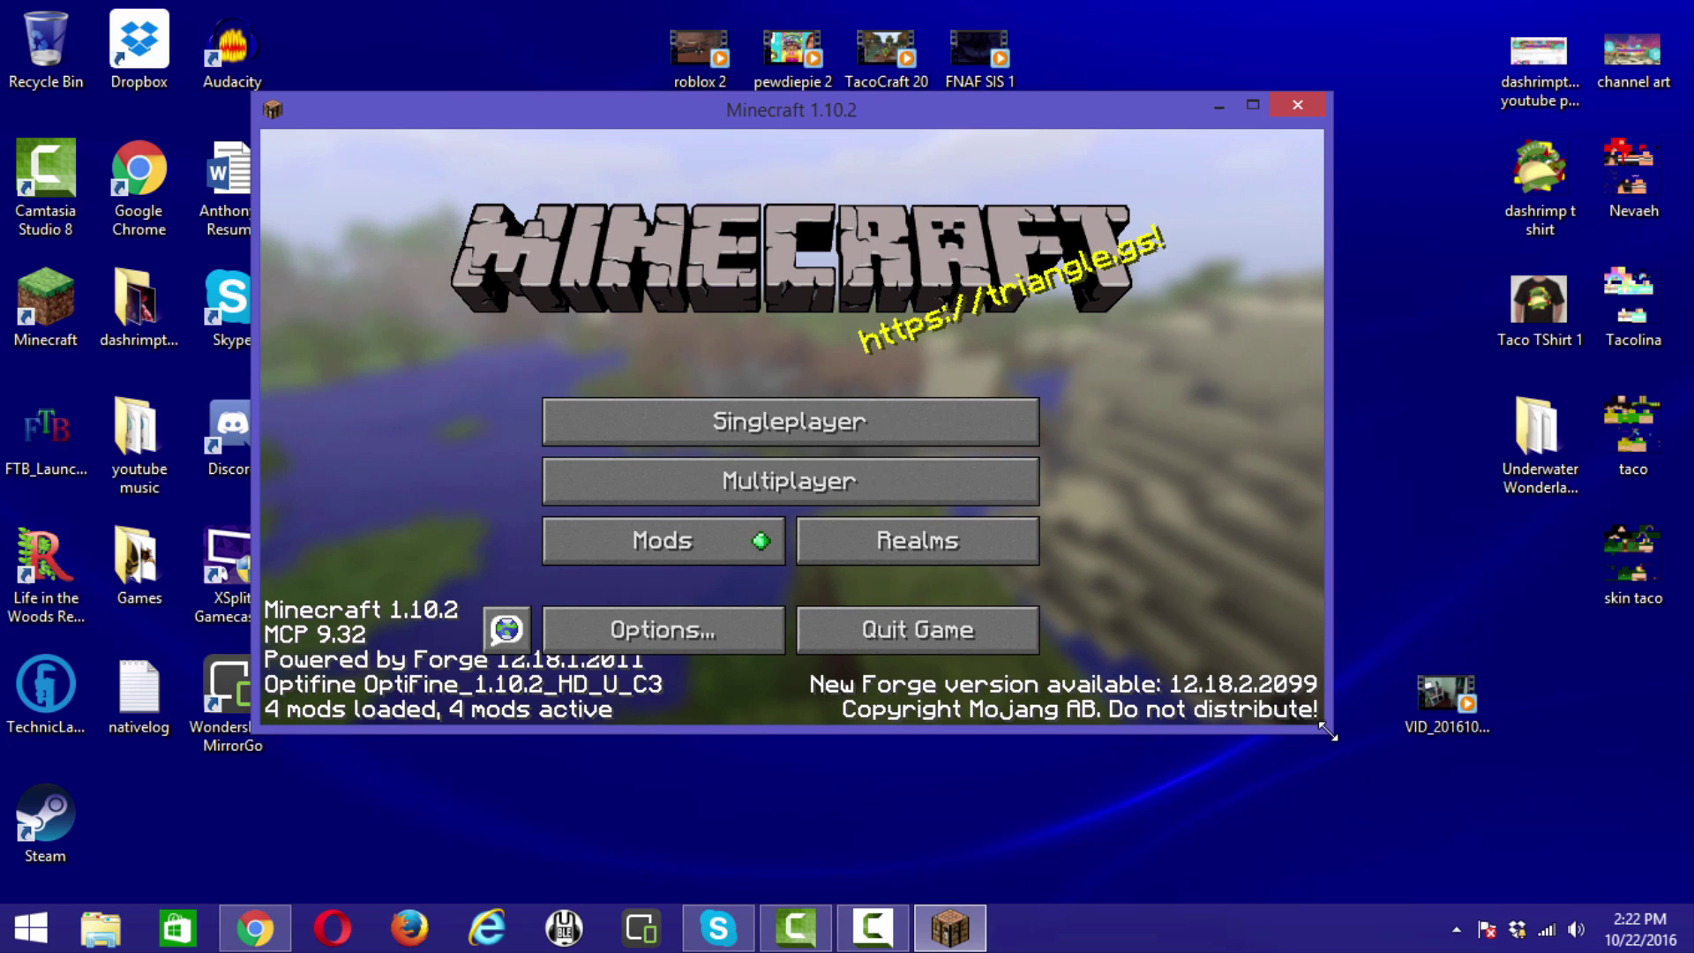
left_click_drag(1327, 729, 1626, 894)
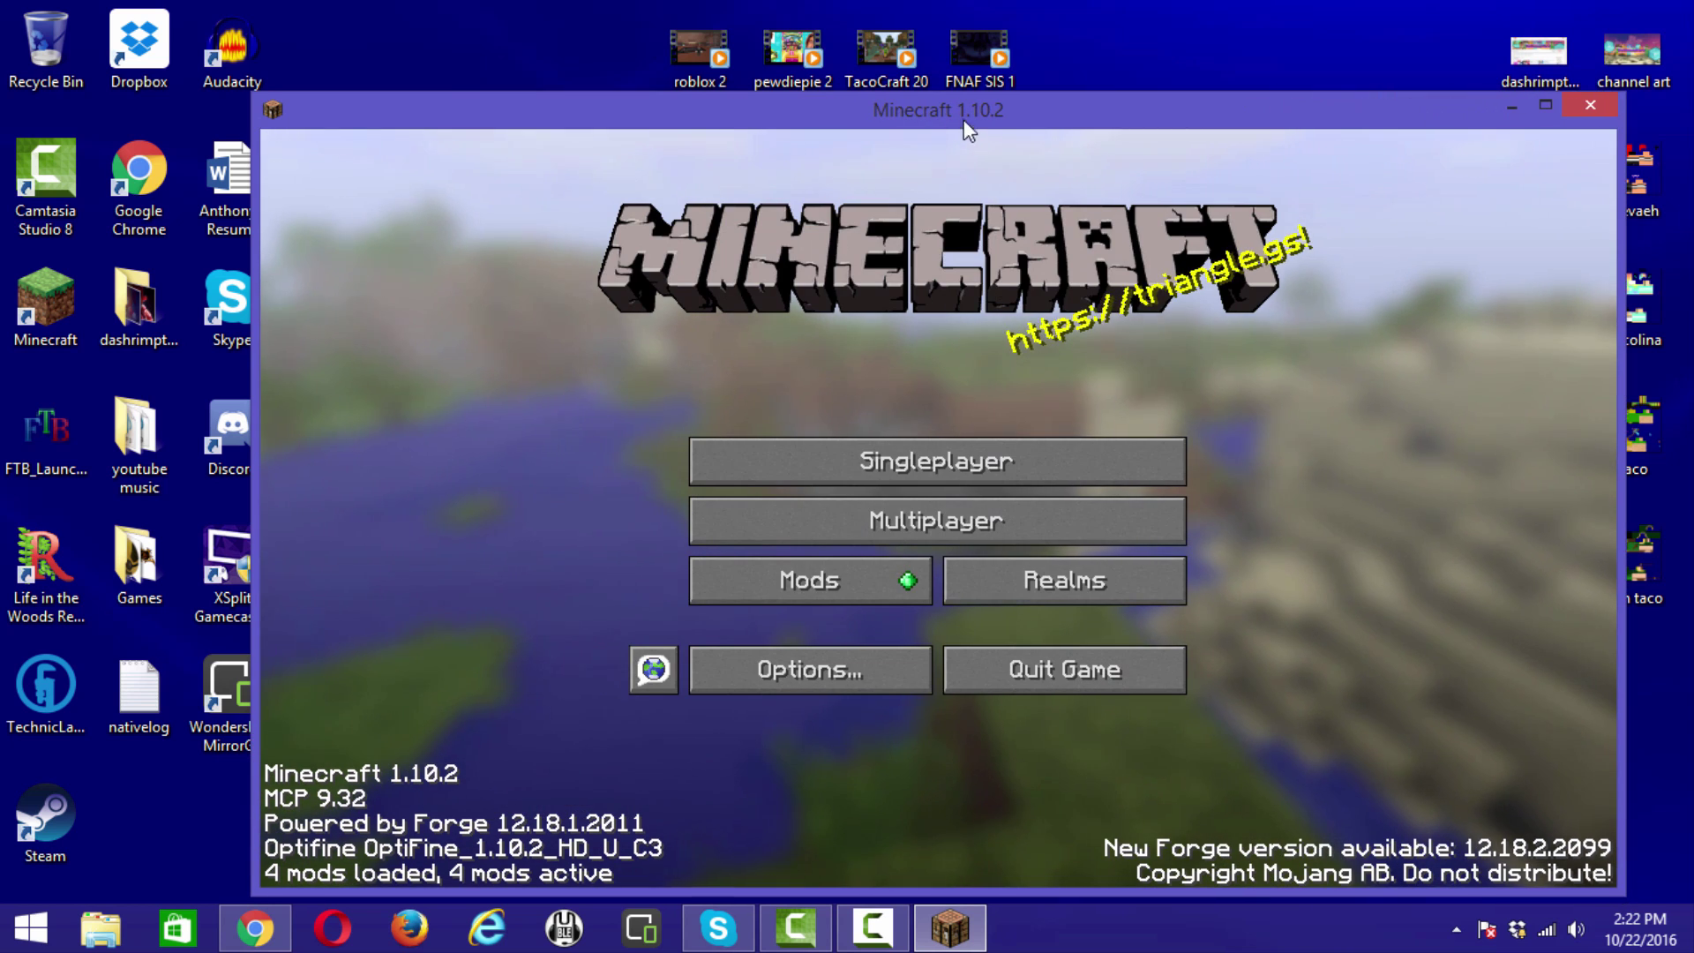
left_click_drag(963, 119, 844, 64)
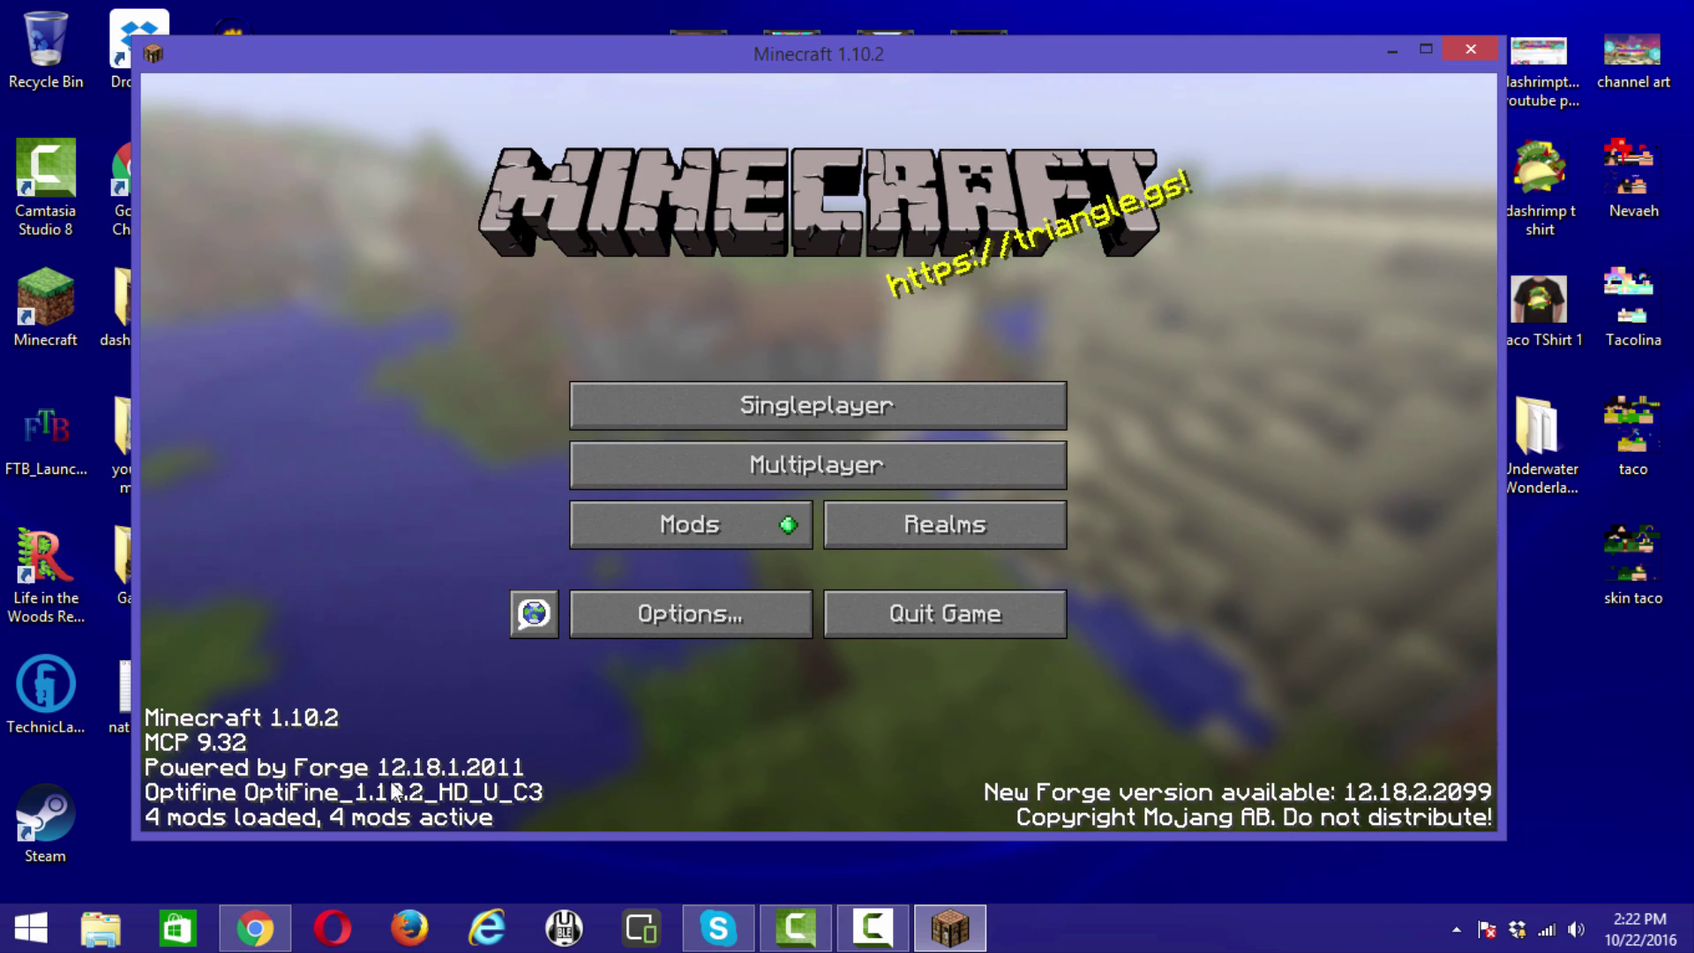
- Check the game's mod list for Pam's HarvestCraft and return to the title screen
left_click(694, 526)
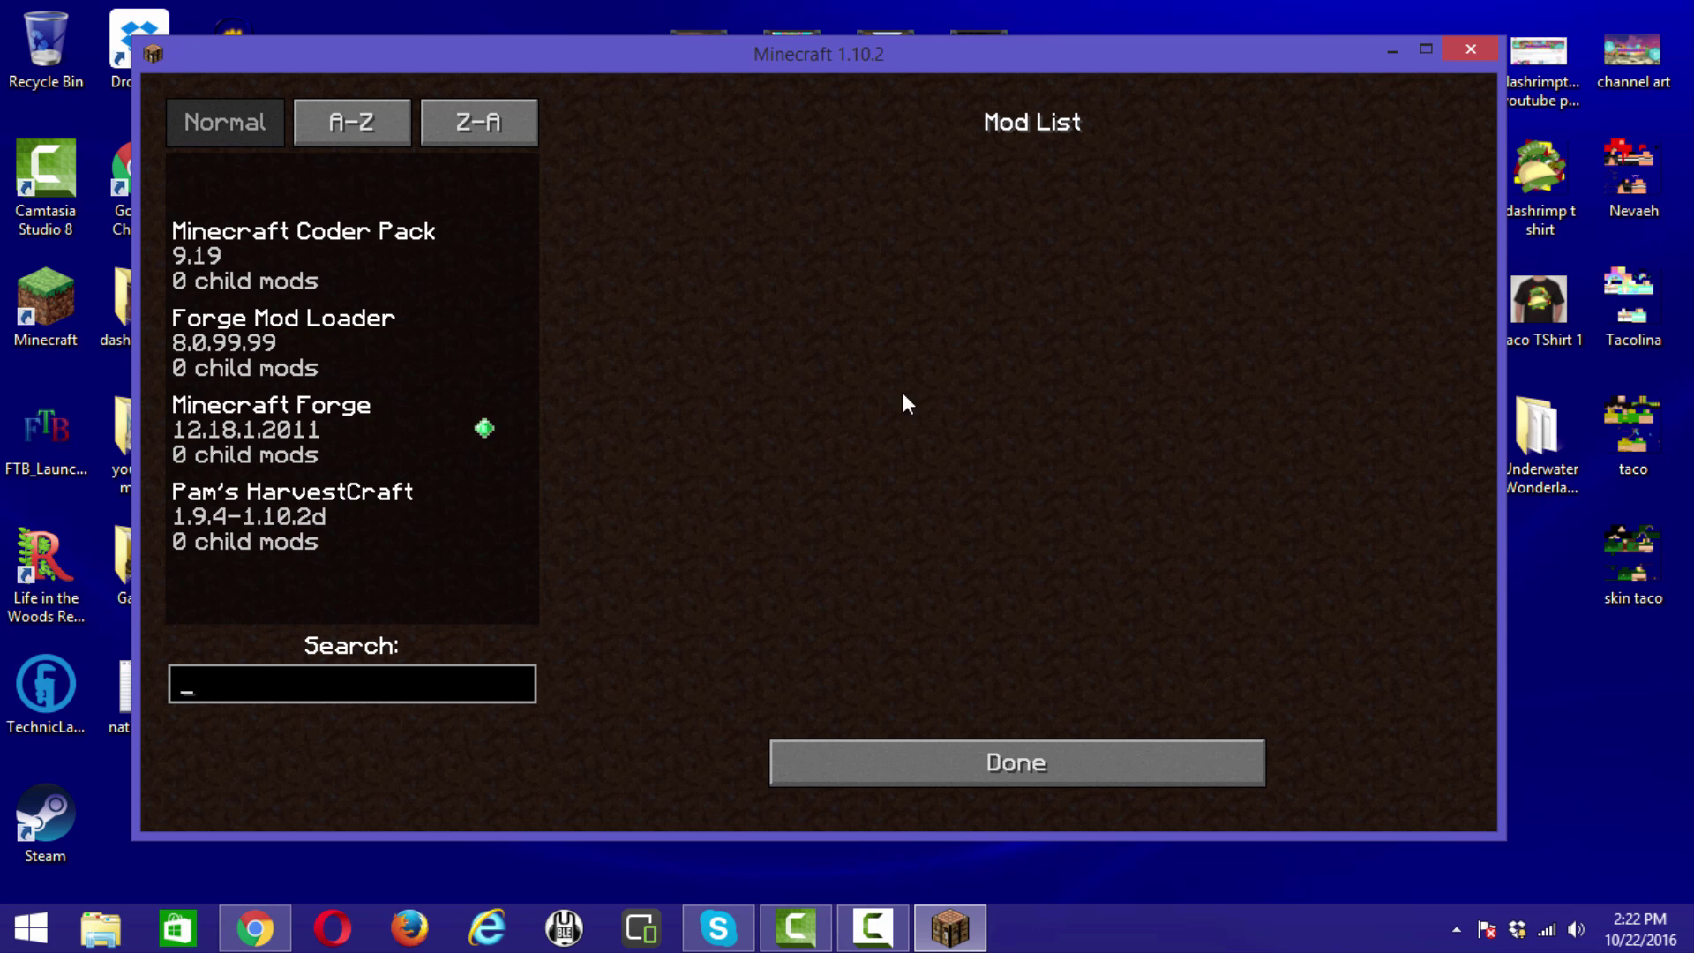
left_click(1002, 779)
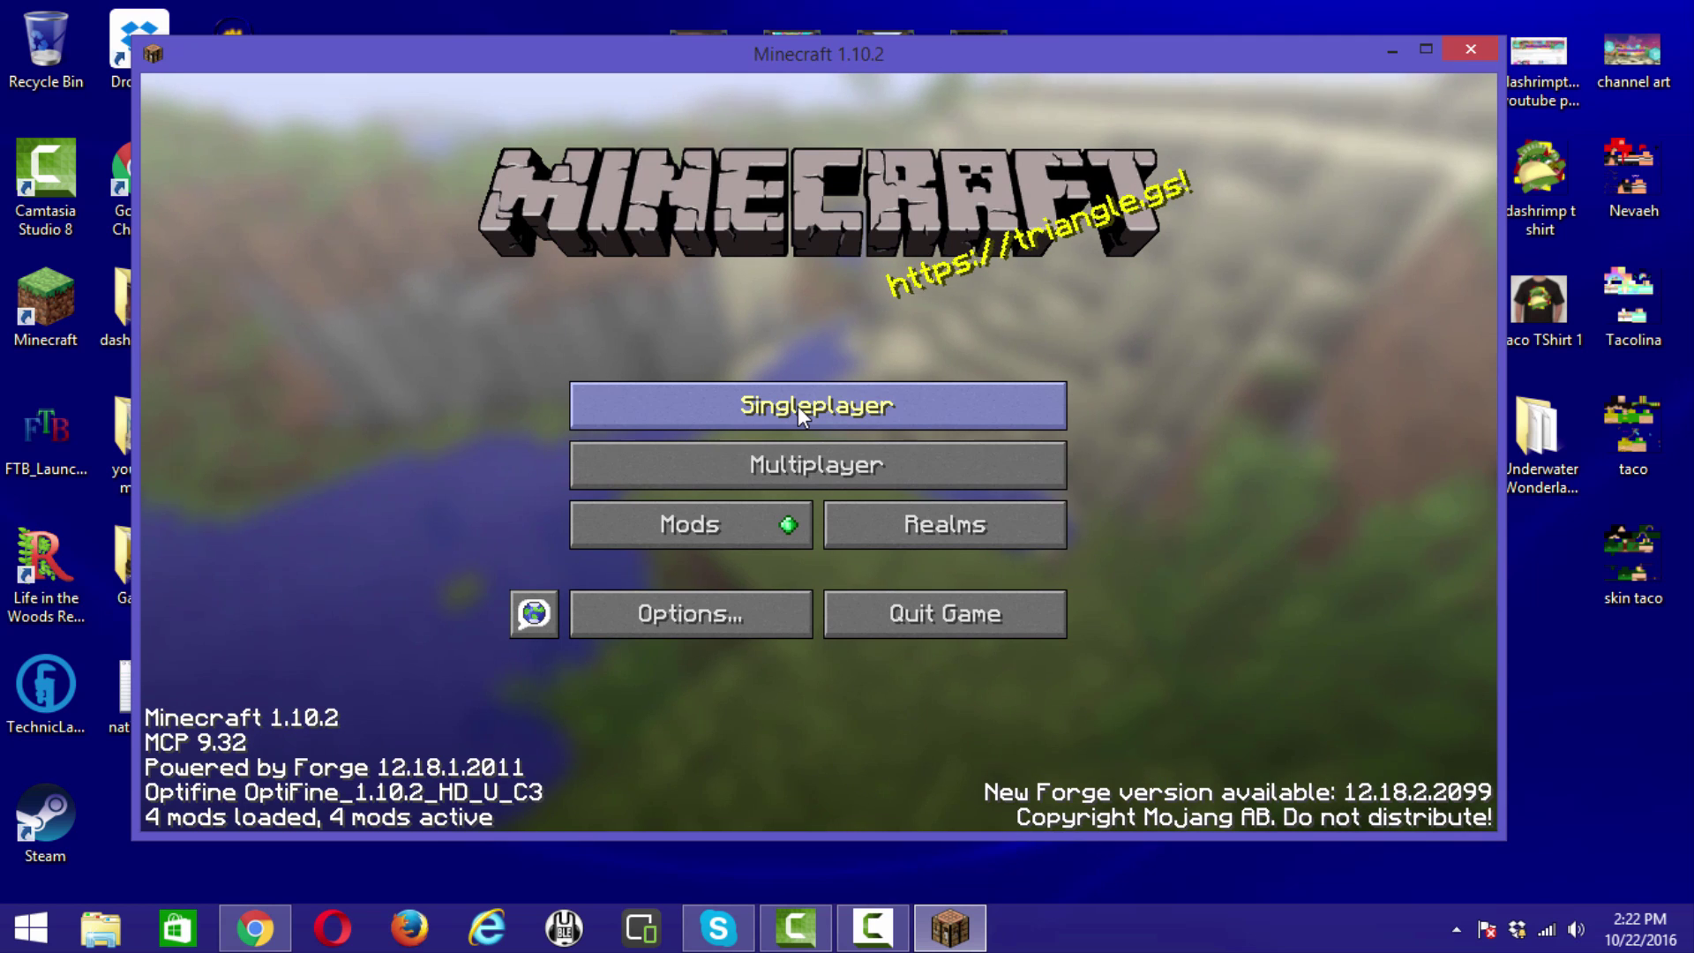
- Create a new singleplayer world named "New World pams harvest" in Creative game mode
left_click(831, 400)
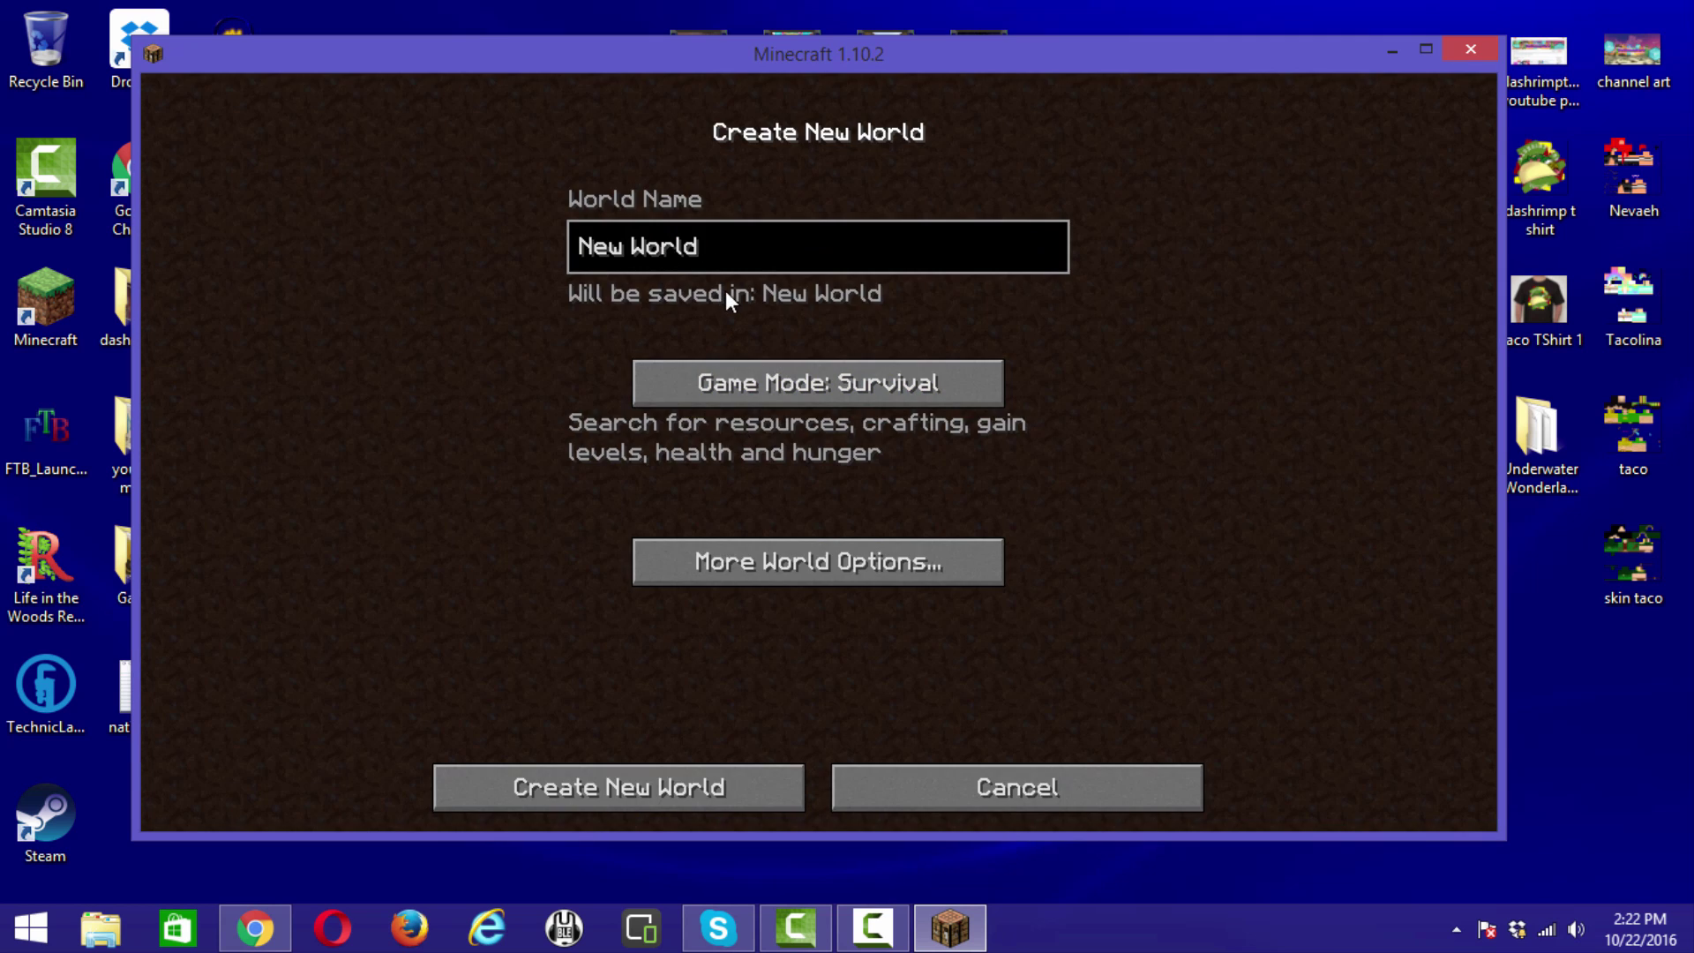
type("pams harve")
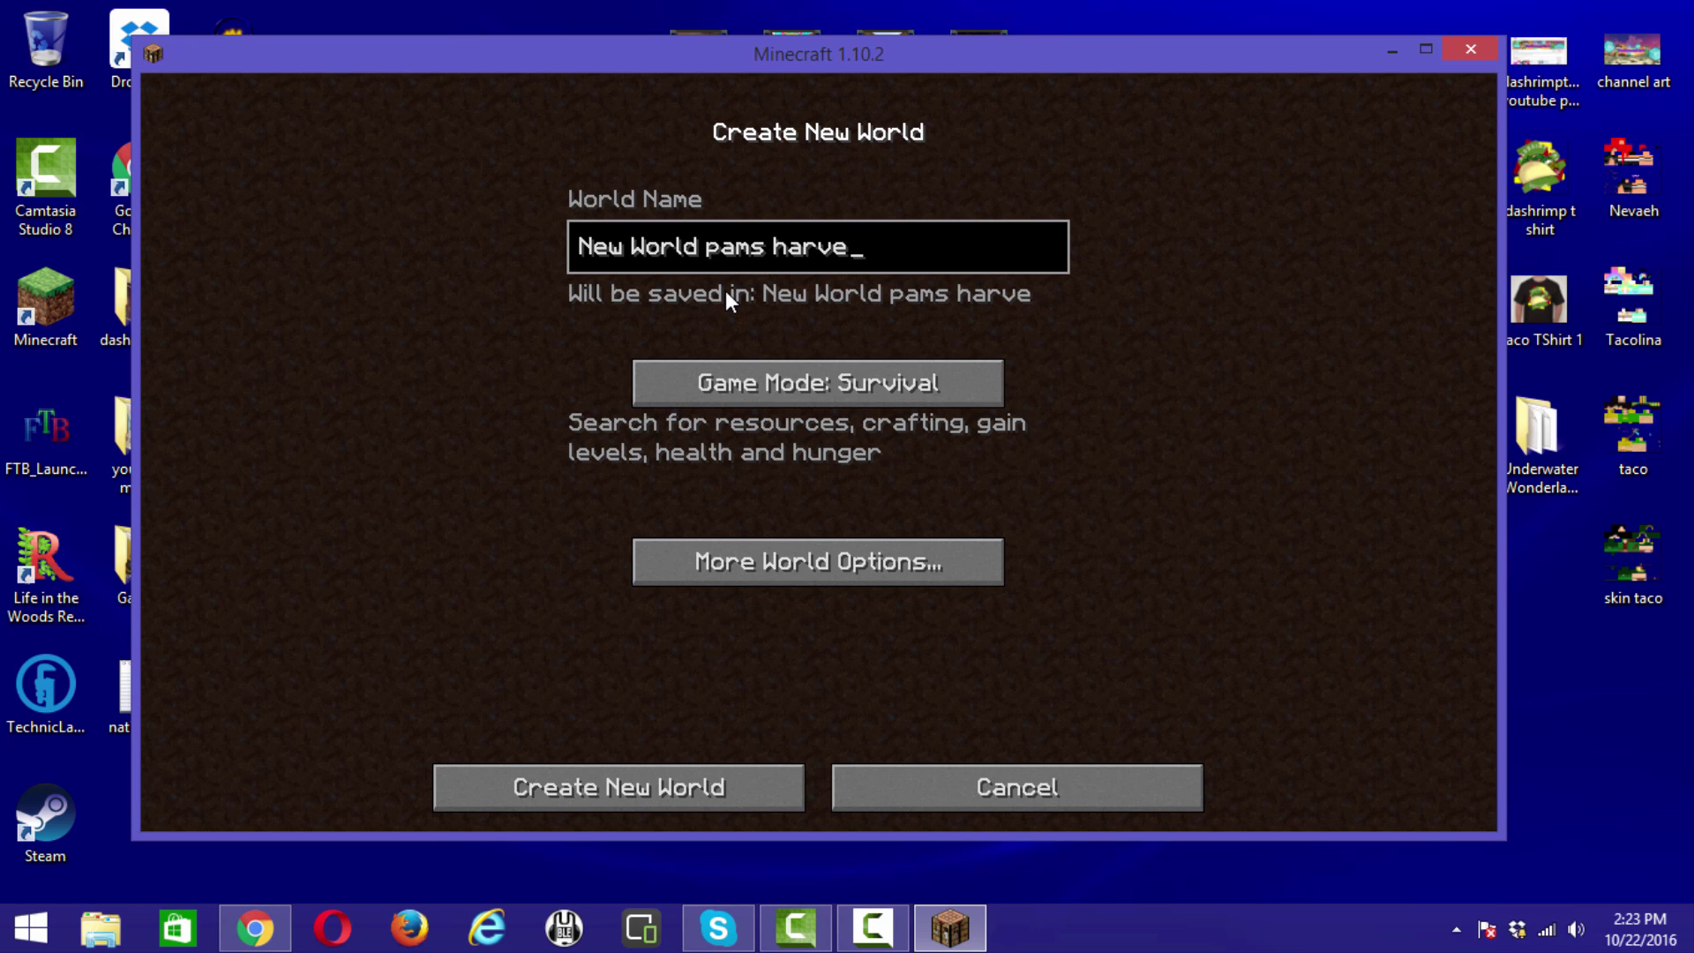
type("st")
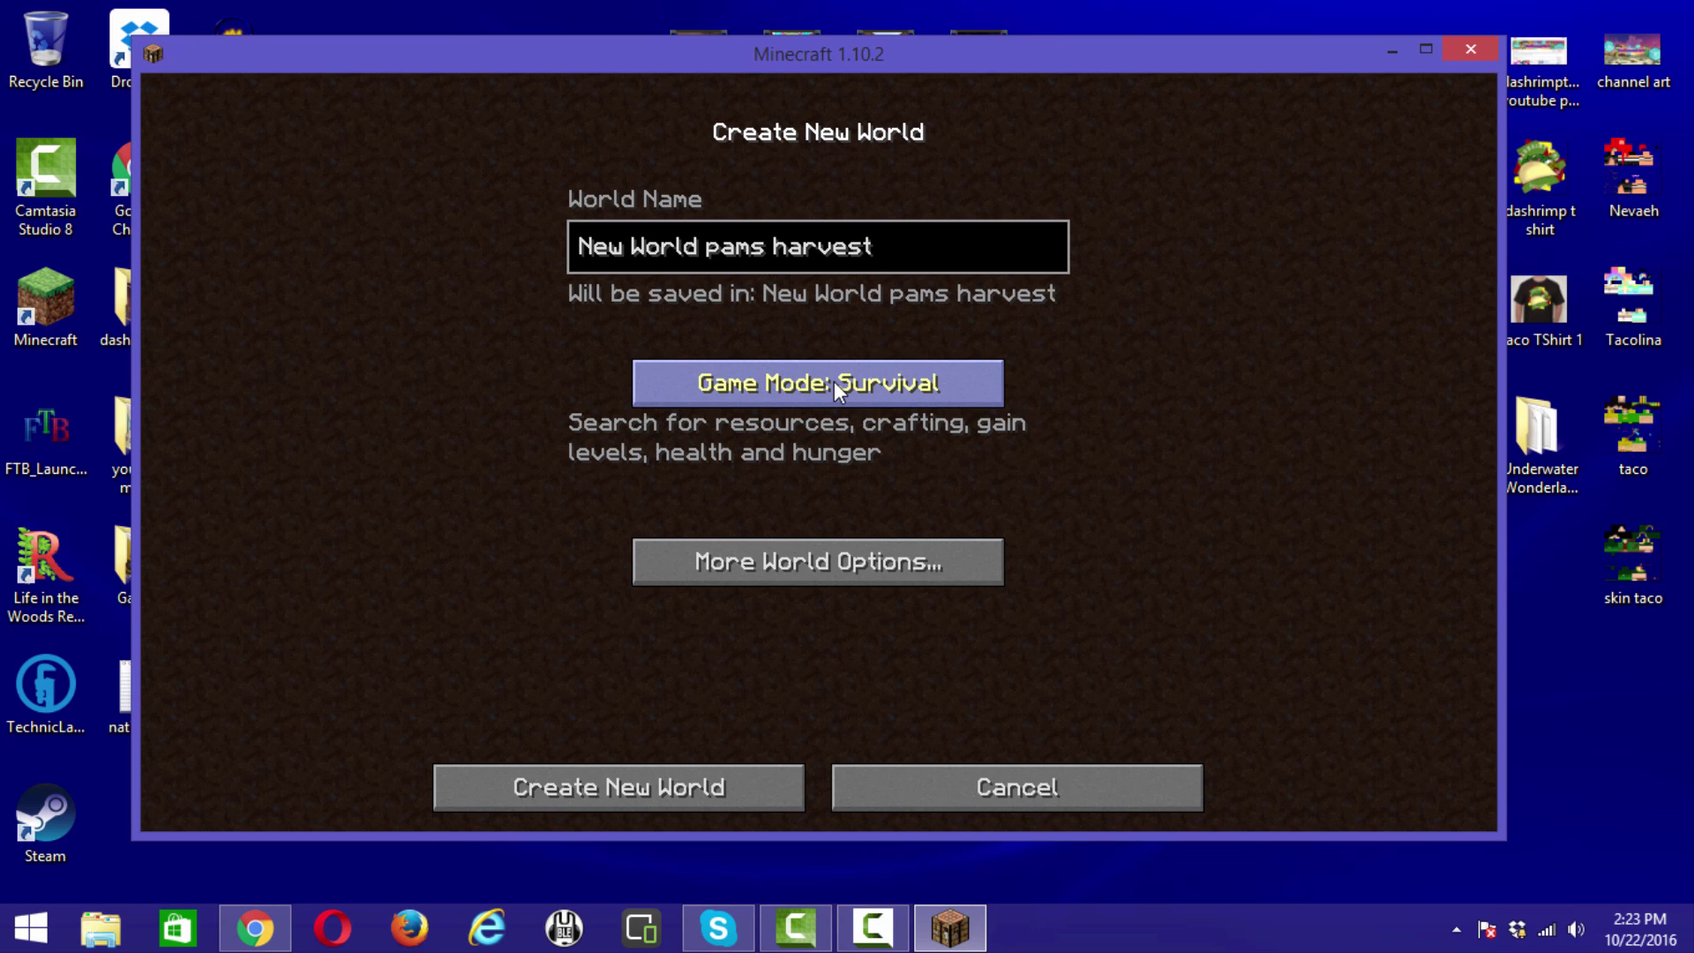
left_click(829, 381)
left_click(830, 382)
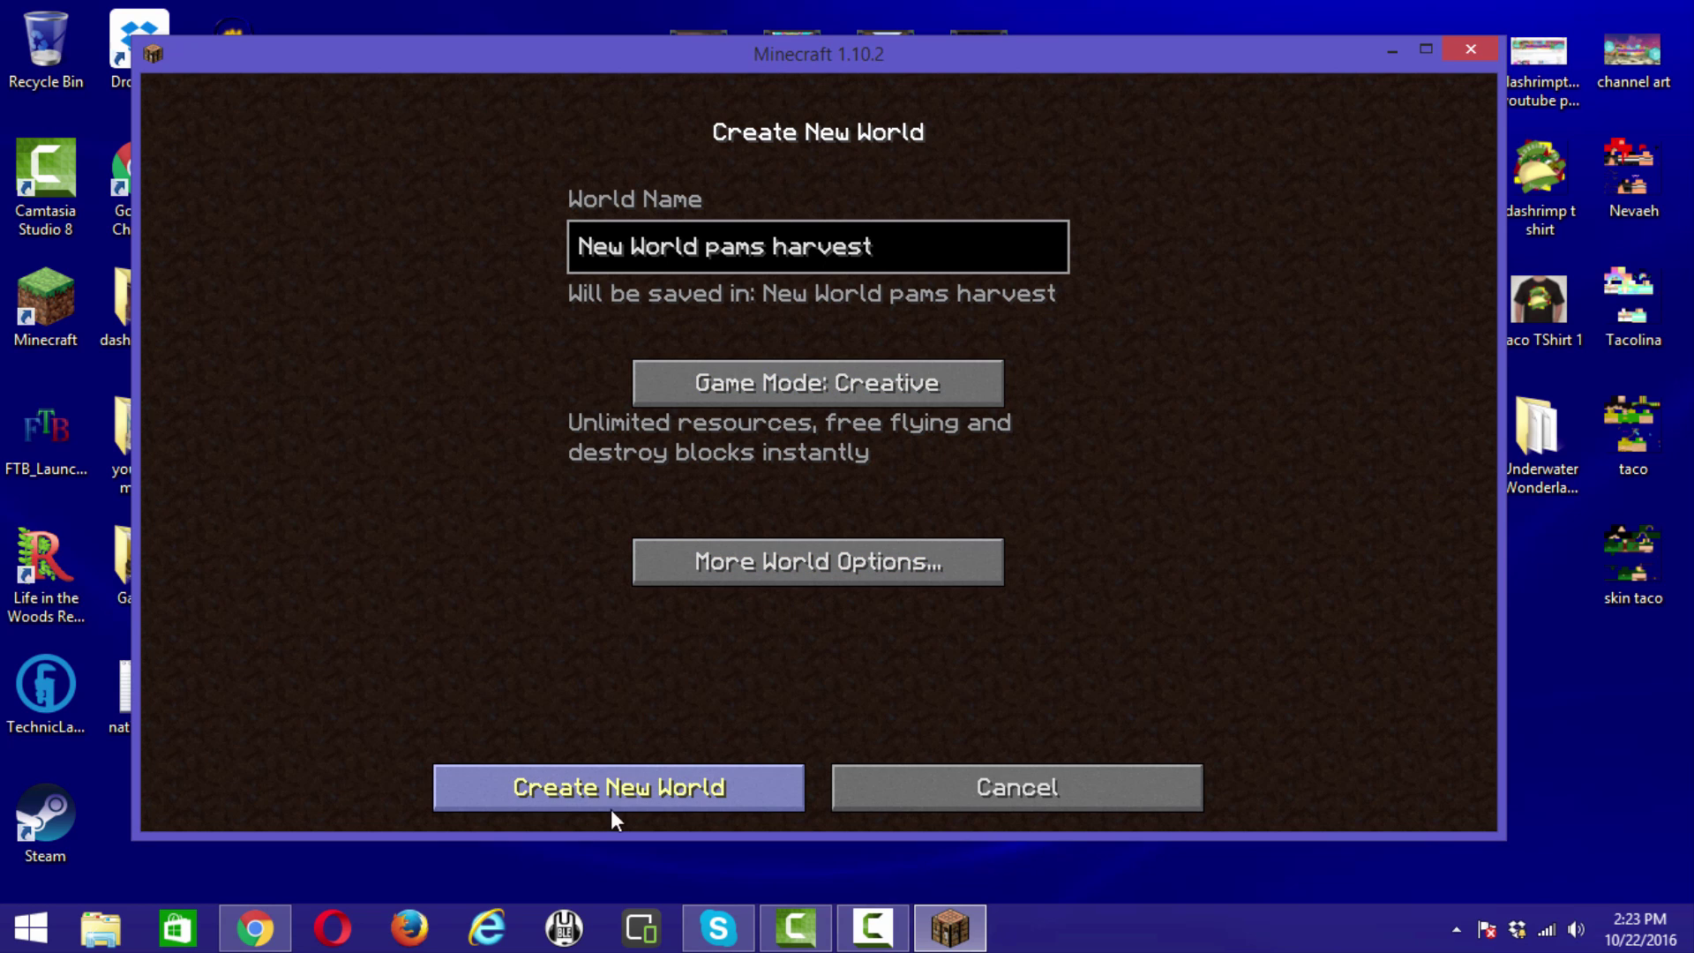
left_click(630, 793)
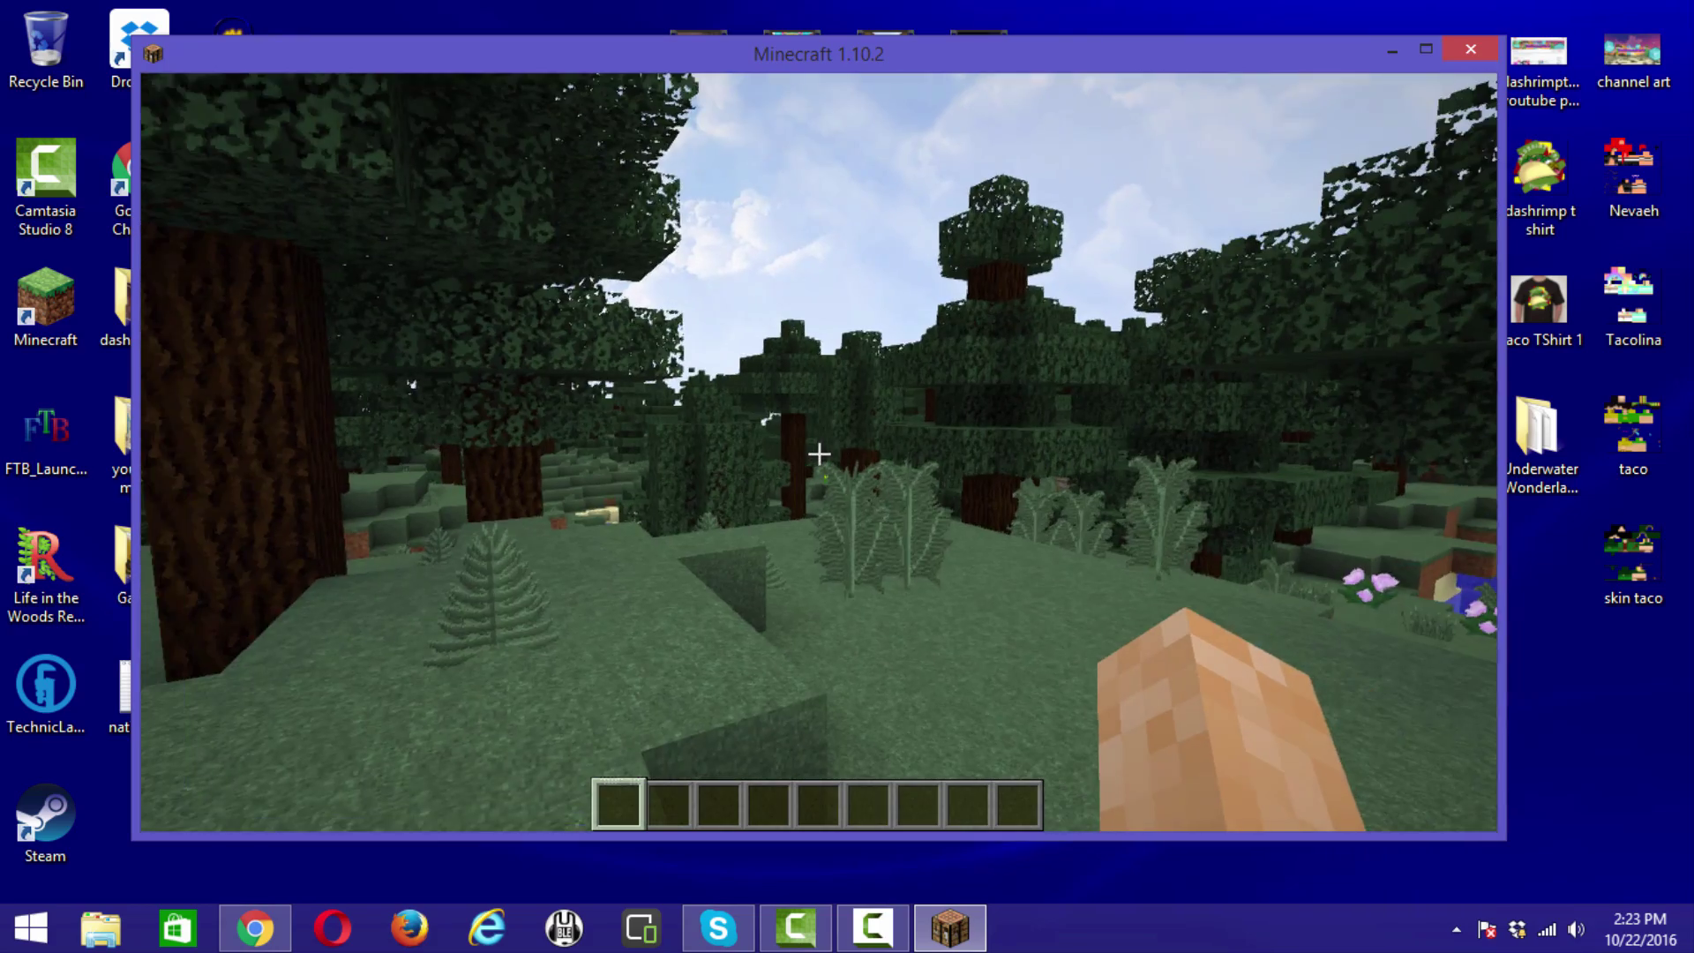
- Explore the forest around the spawn point for Pam's HarvestCraft plants and walk up to the bright green plant beside the pond
key("w")
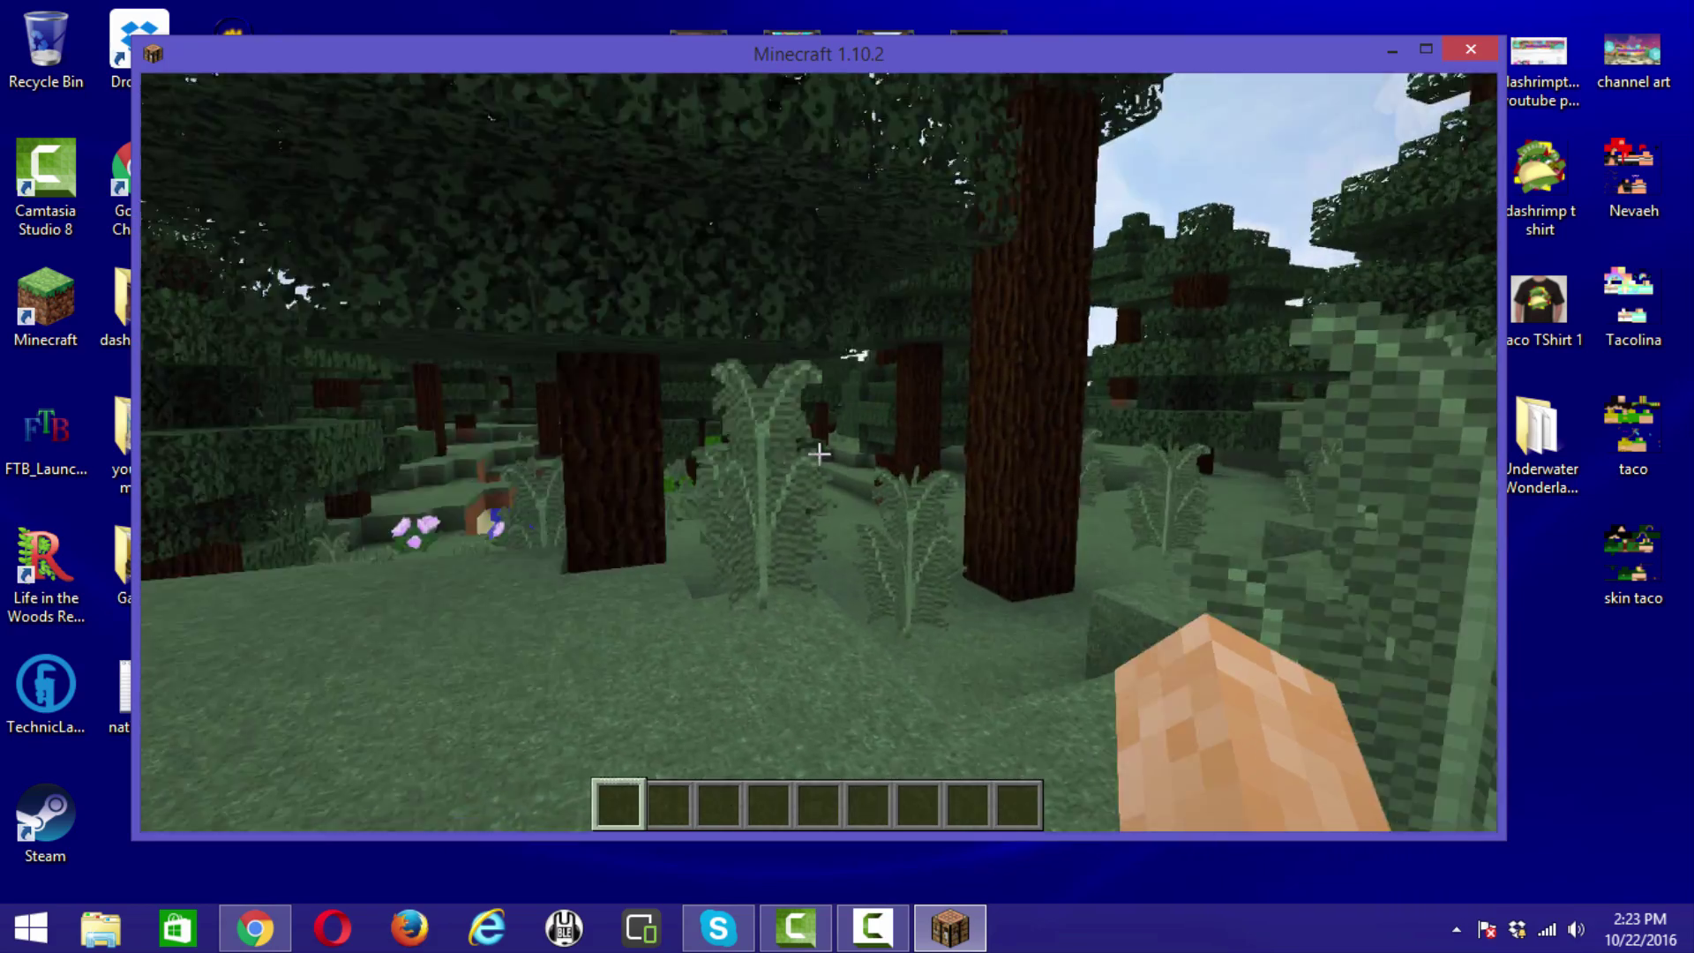
key("w")
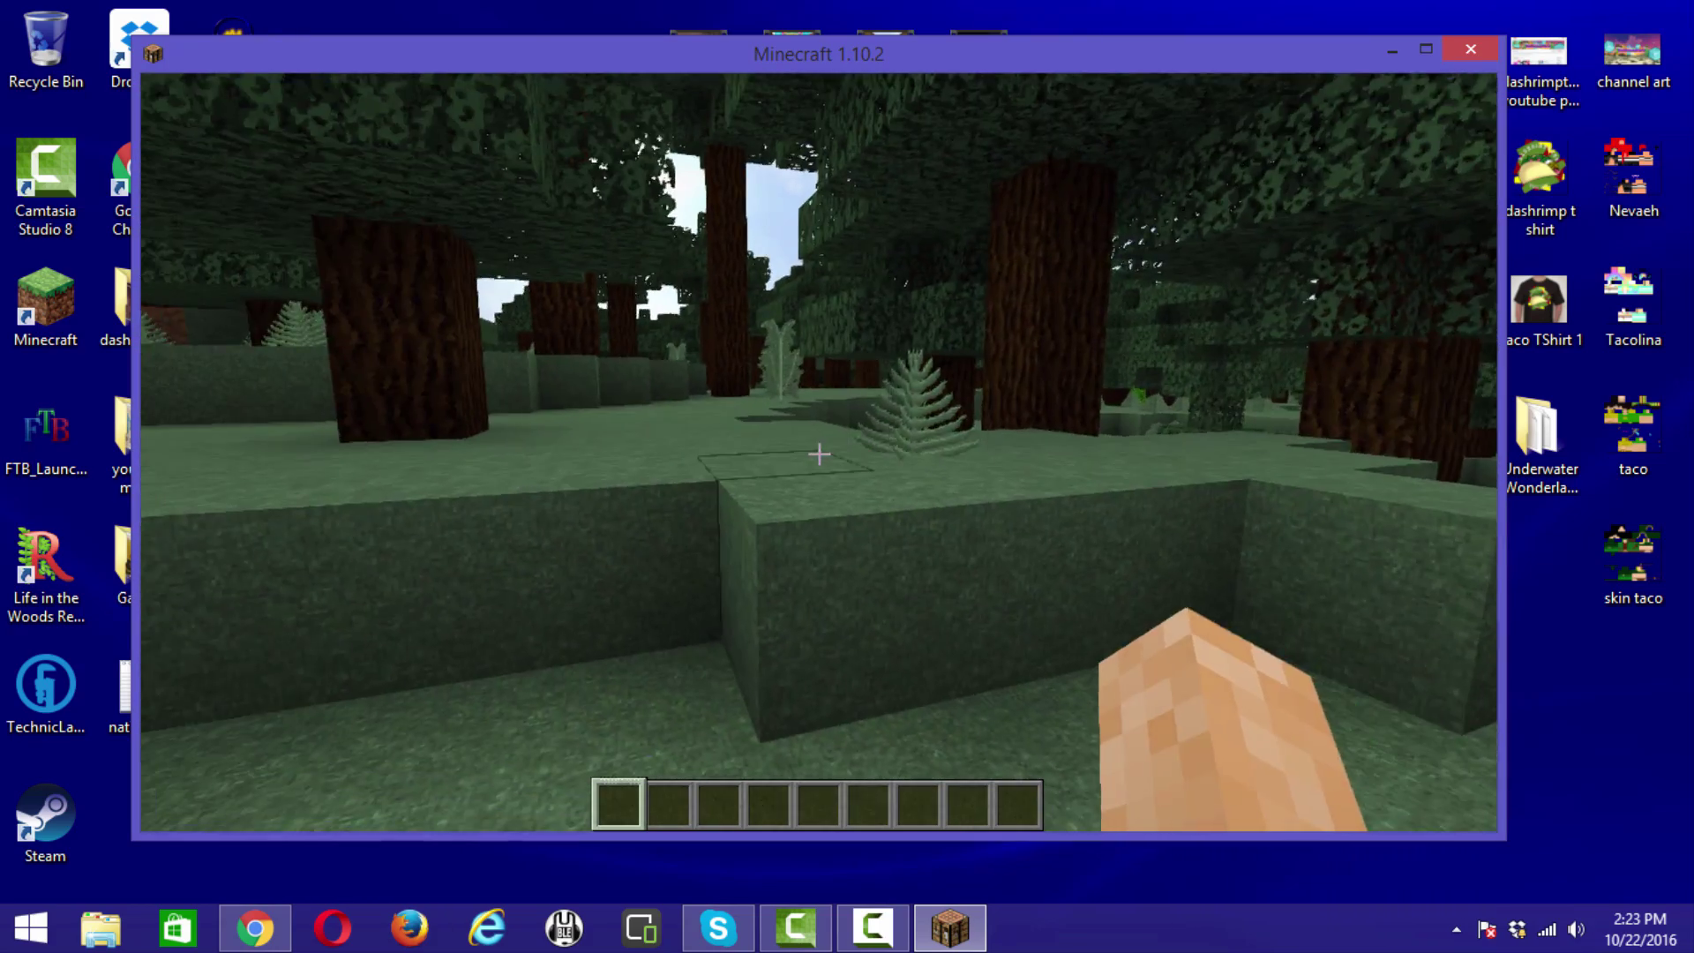
key("w")
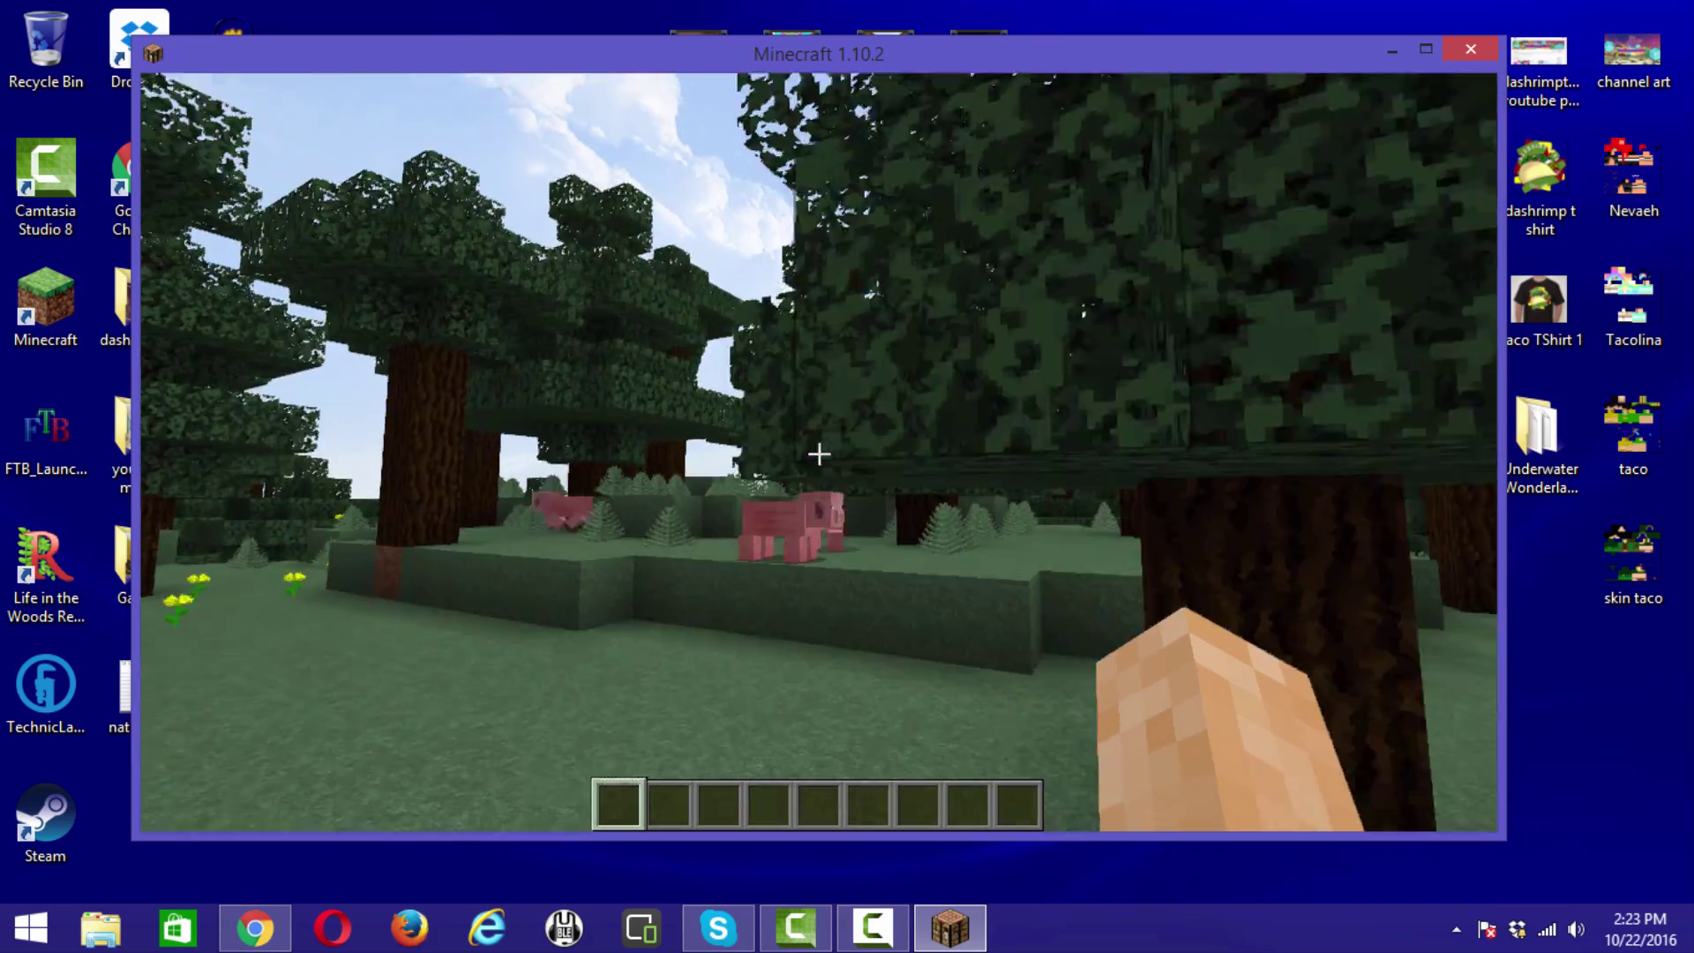
key("w")
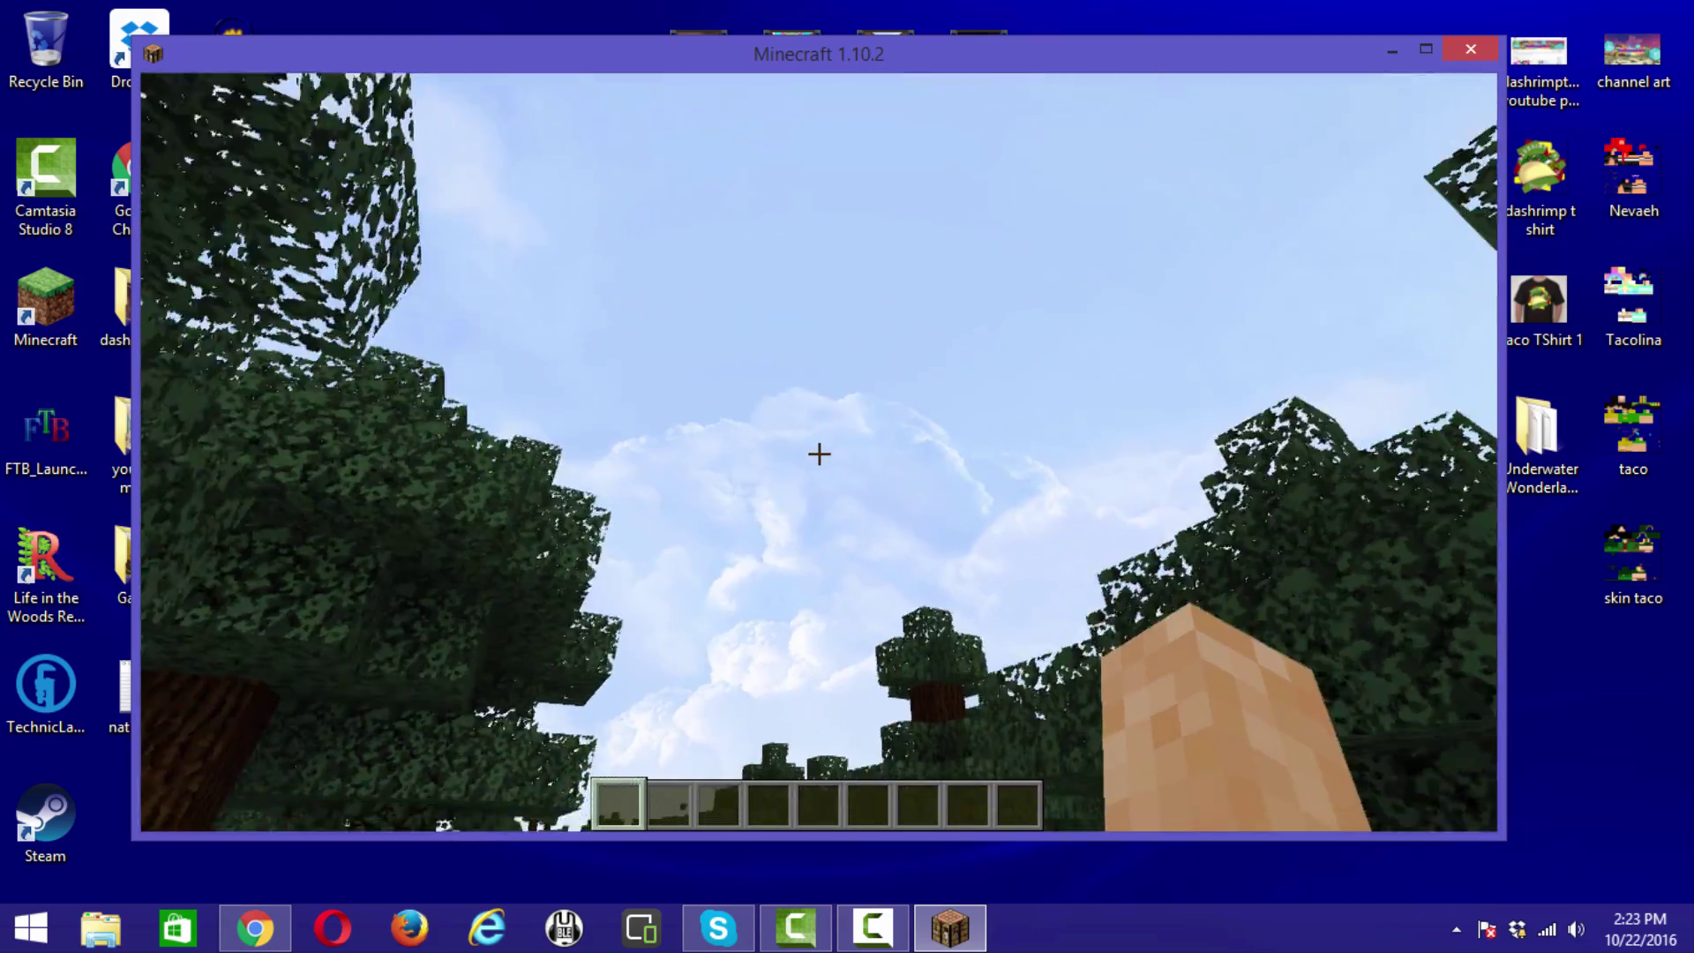
key("w")
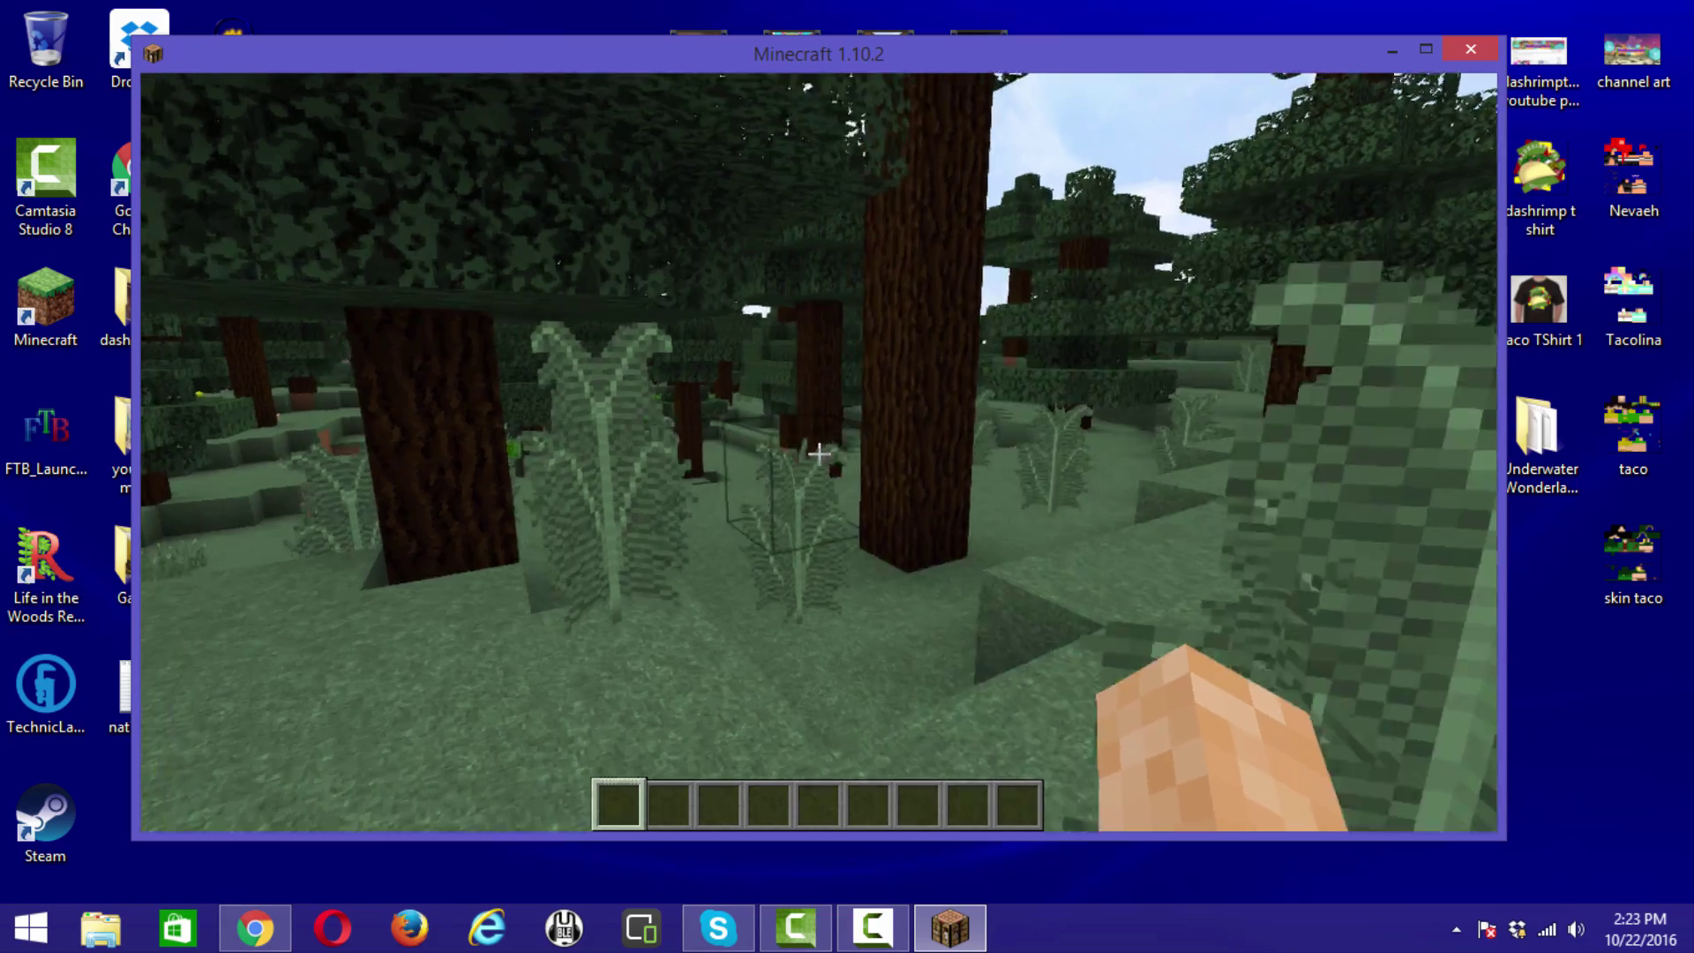
key("w")
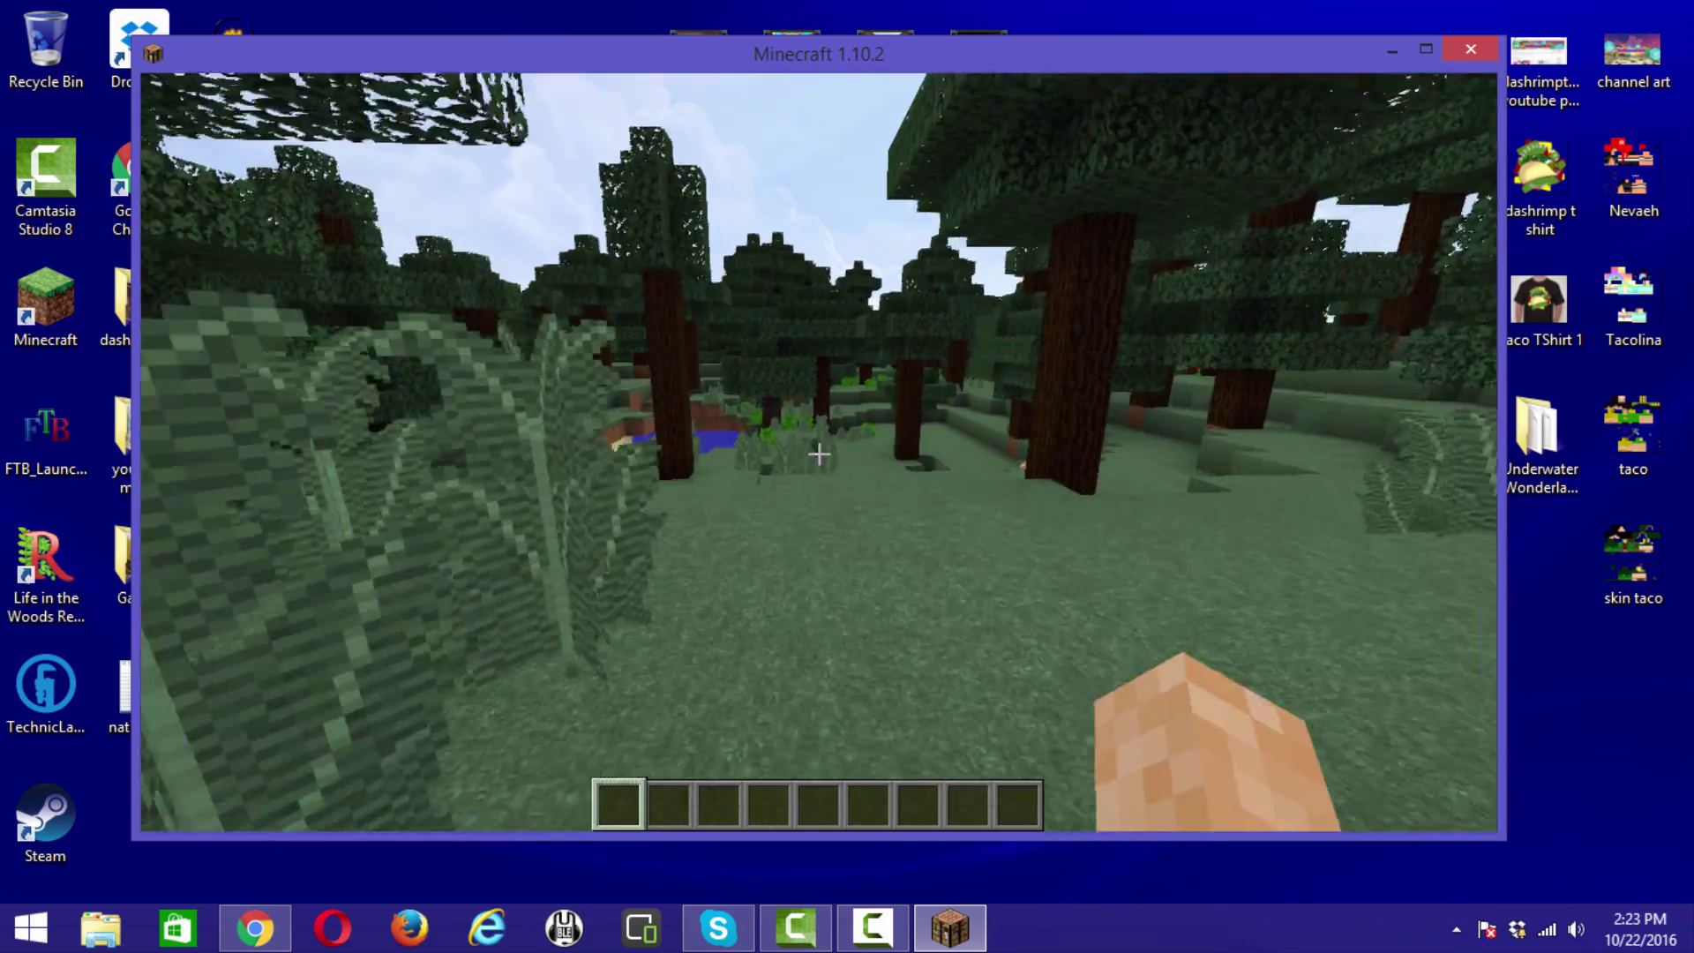
key("w")
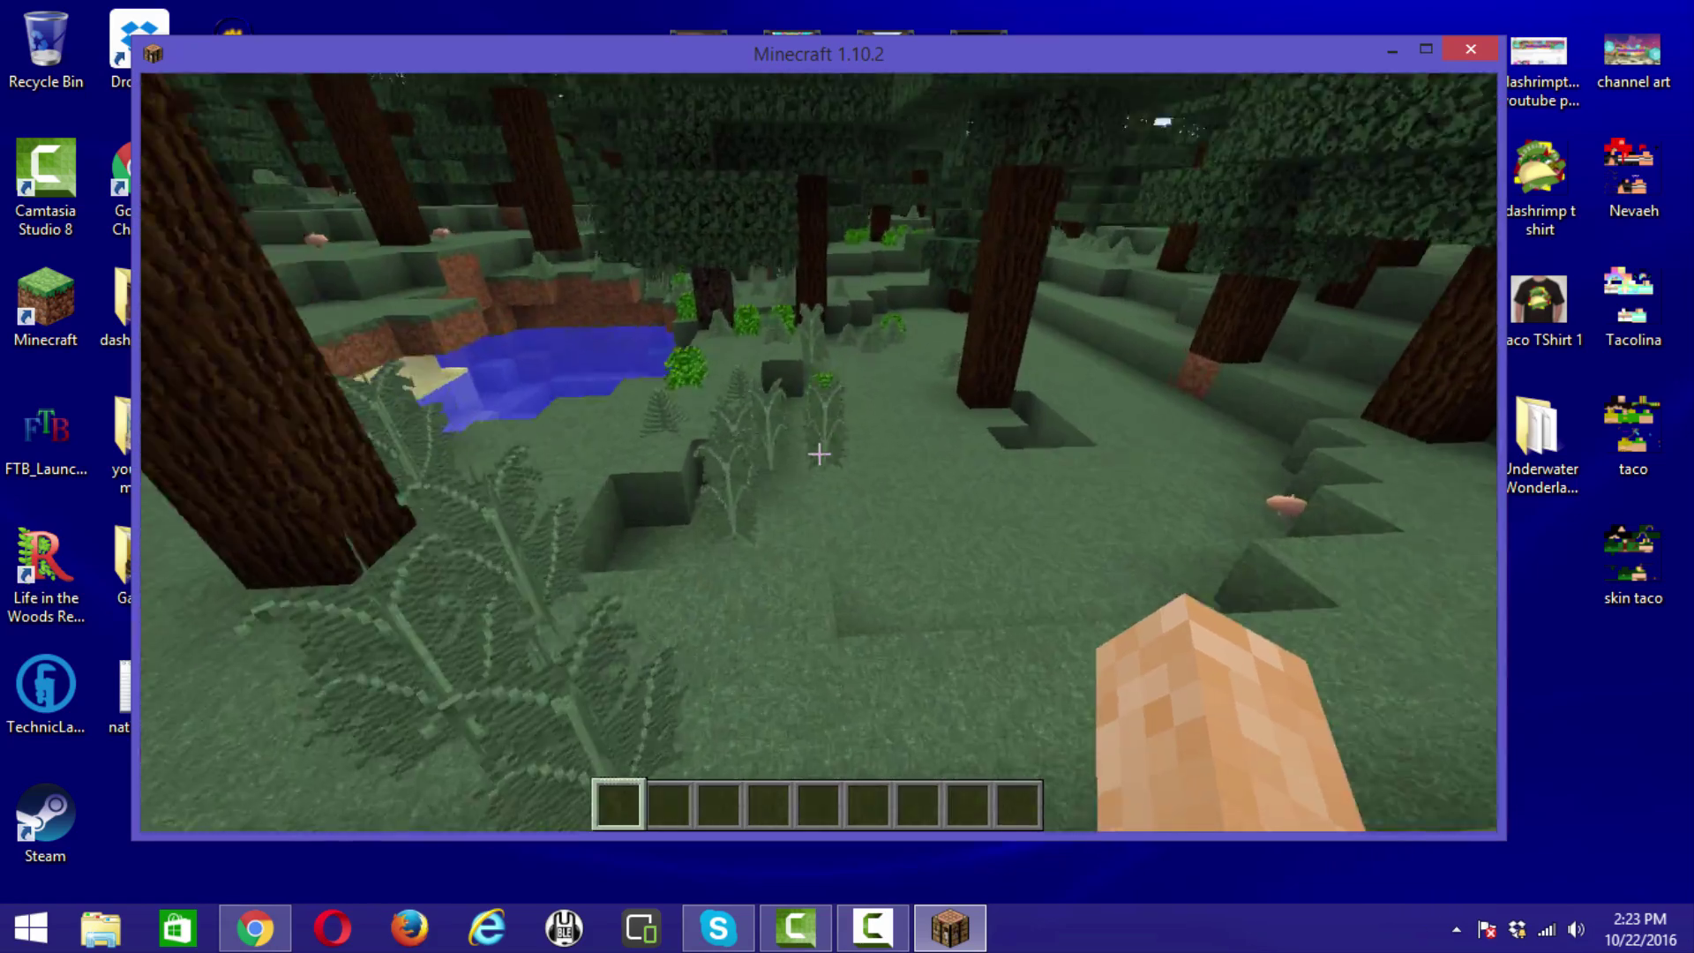
key("w")
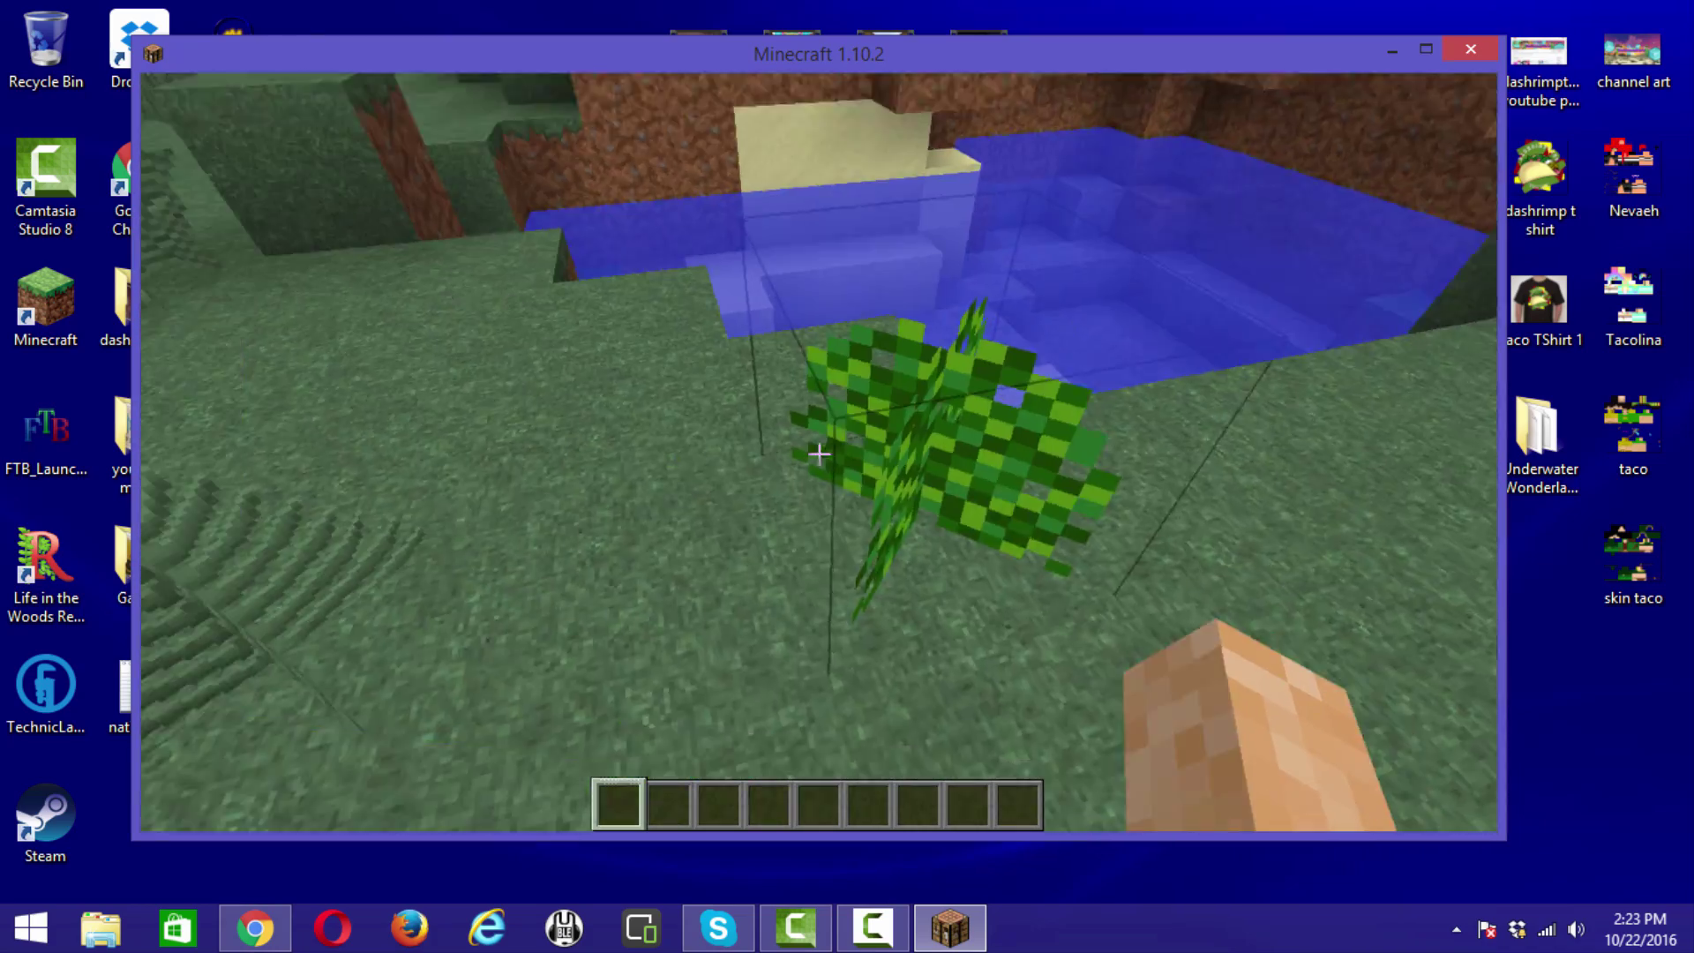